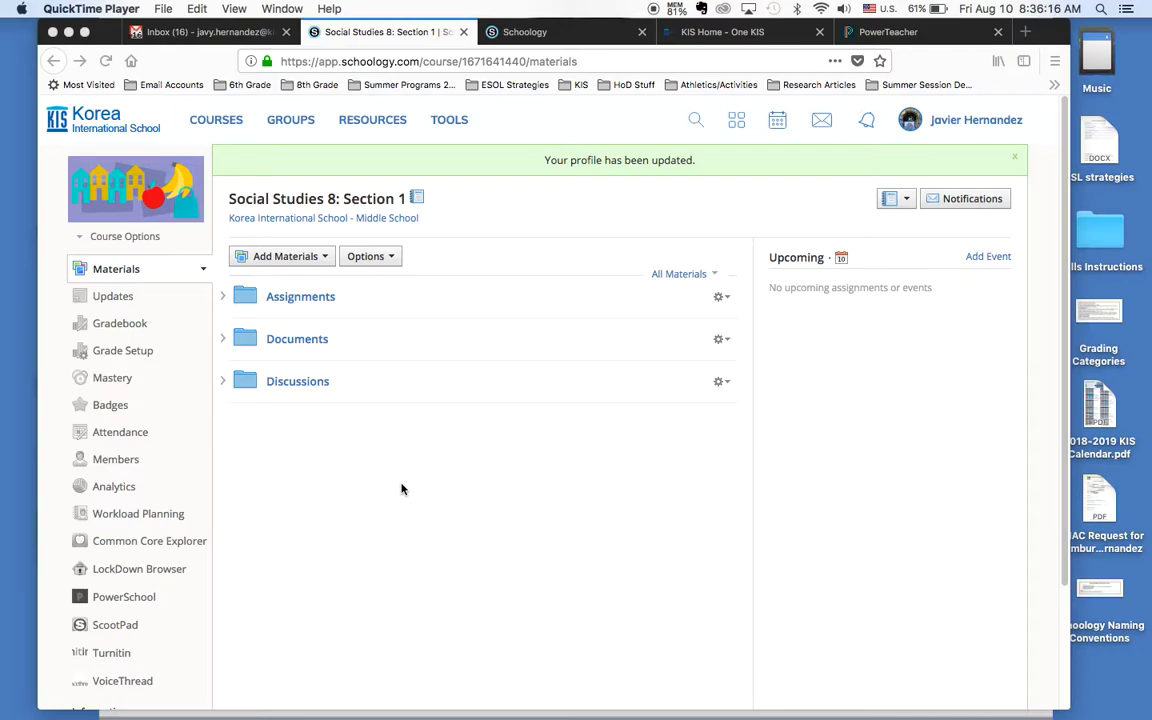
Step: Replace the course picture with the image file Screen Shot 2018-08-10 at 8.15.01 AM showing the number 6
{"action": "left_click", "coordinate": [155, 192]}
{"action": "mouse_move", "coordinate": [160, 171]}
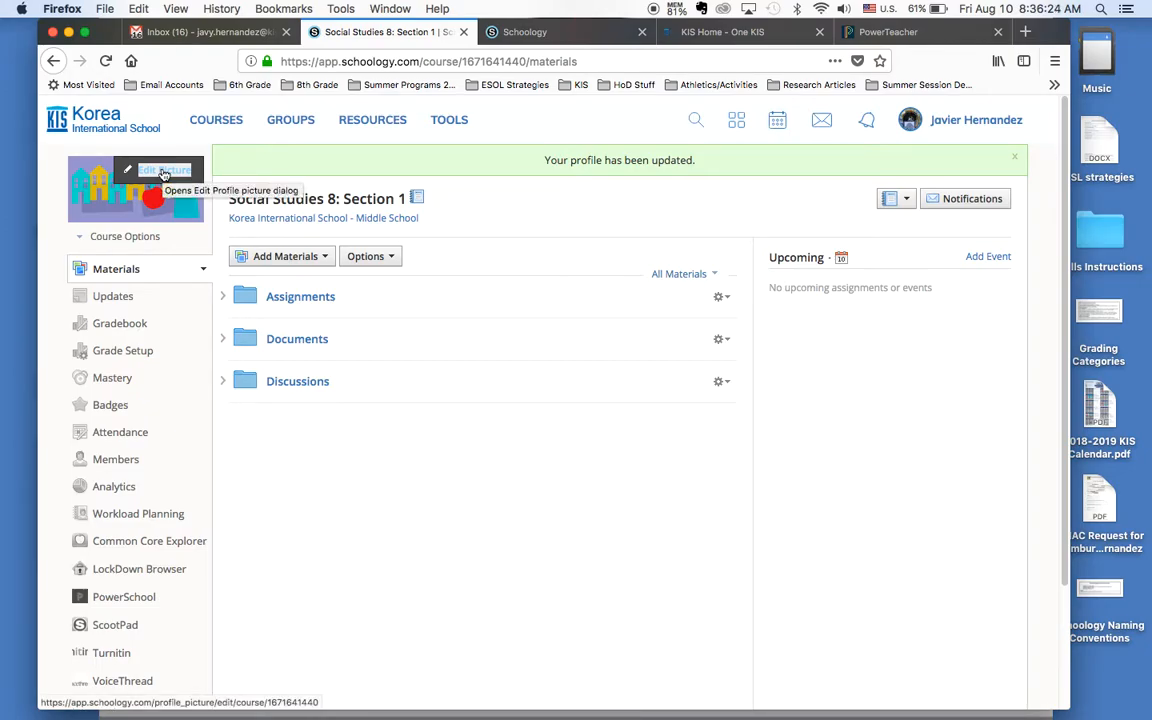
{"action": "left_click", "coordinate": [163, 172]}
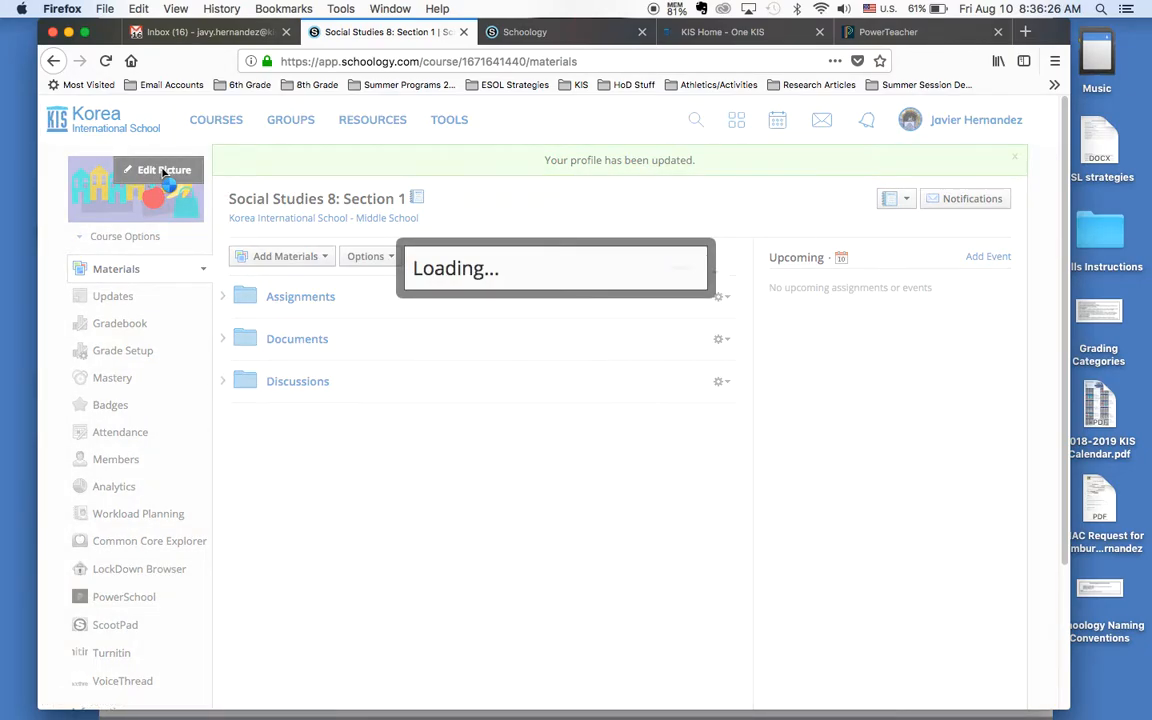
{"action": "left_click", "coordinate": [440, 221]}
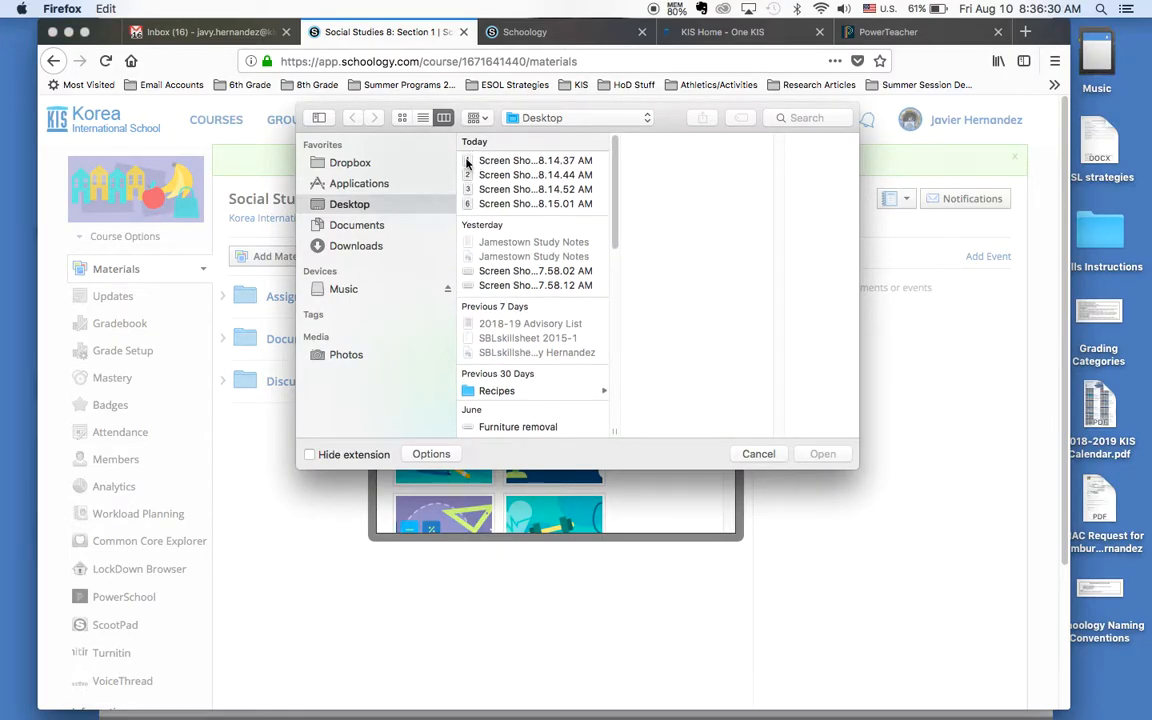
{"action": "left_click", "coordinate": [468, 161]}
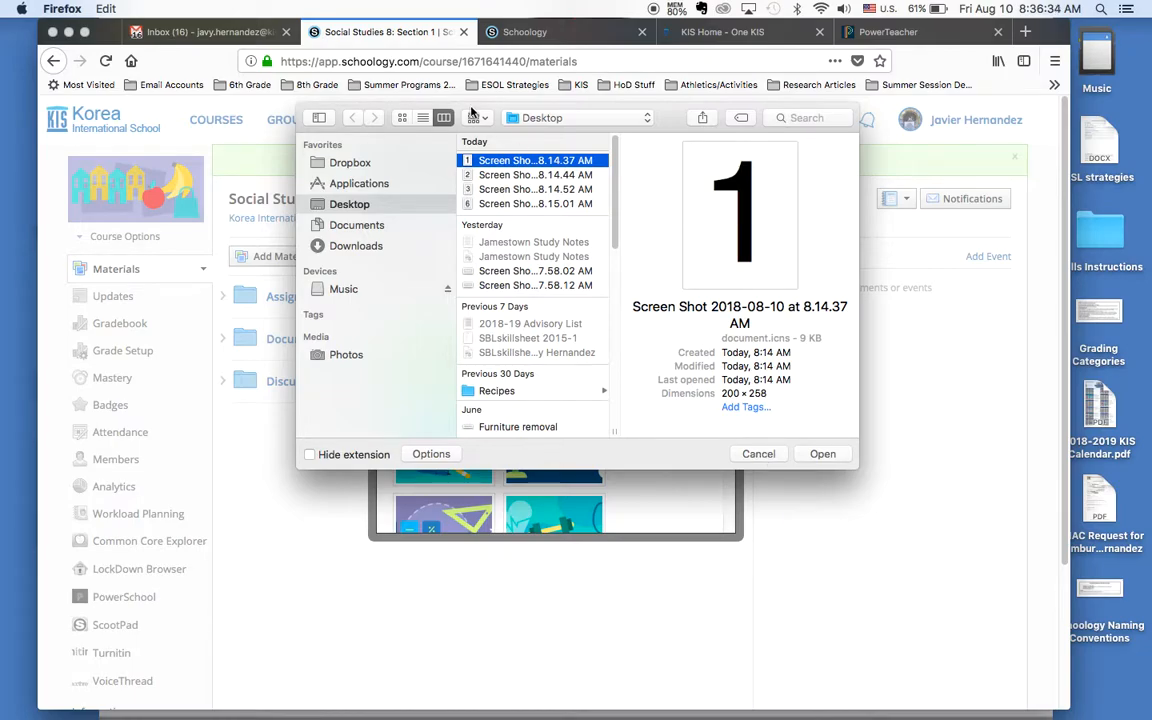
{"action": "left_click", "coordinate": [490, 204]}
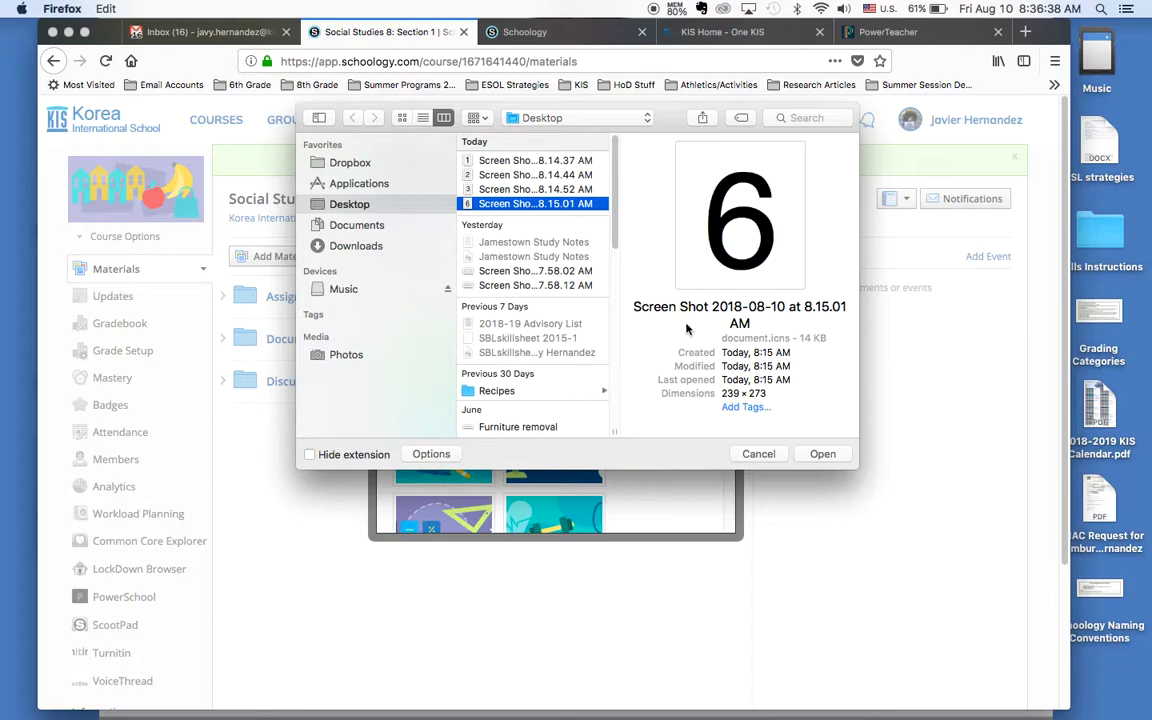
{"action": "left_click", "coordinate": [828, 455]}
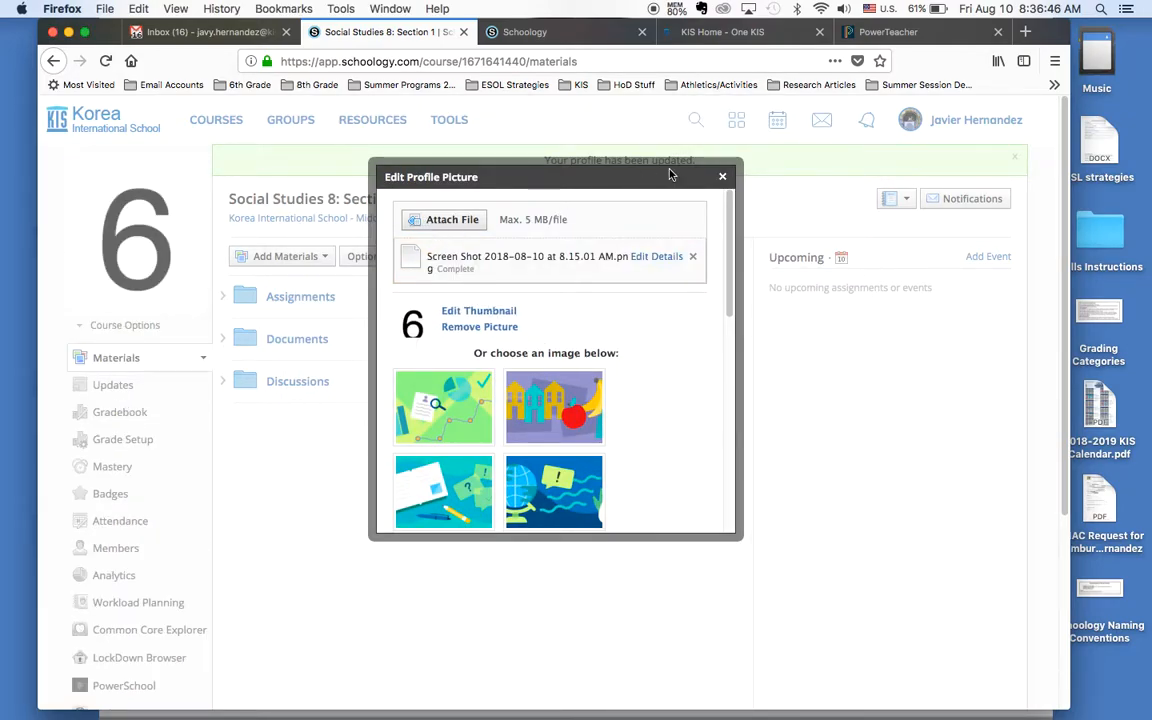
{"action": "left_click", "coordinate": [722, 176]}
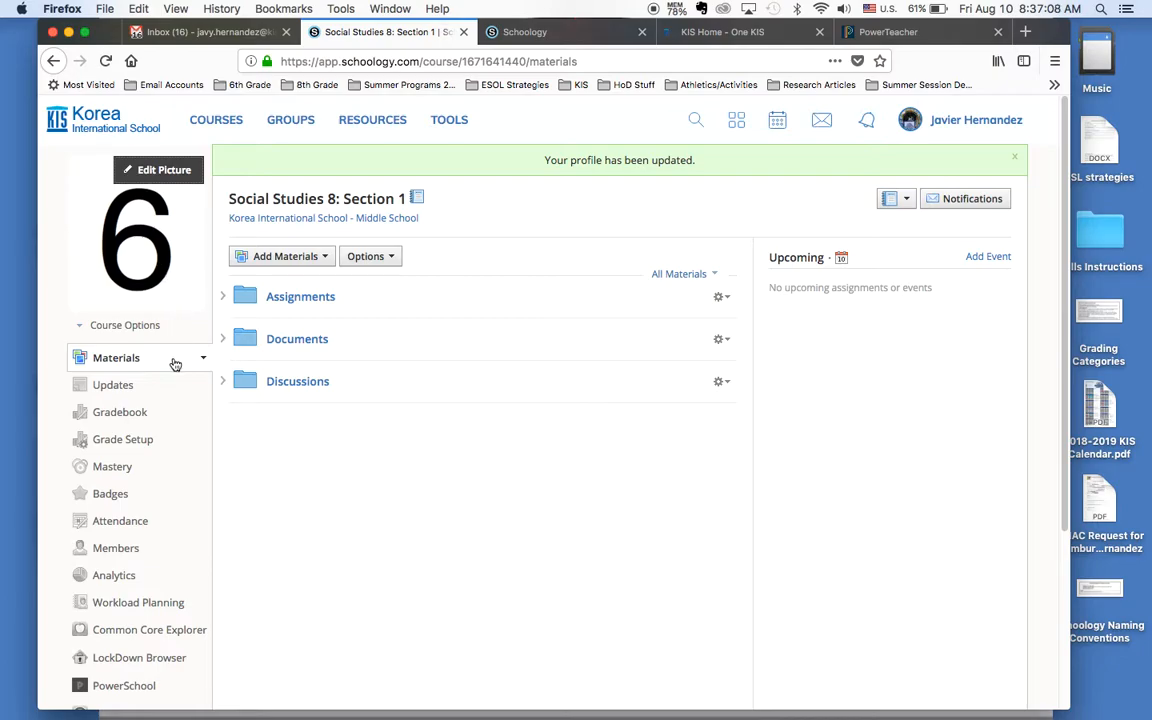
Step: Open the privacy and course settings of Social Studies 8: Section 1
{"action": "left_click", "coordinate": [133, 326]}
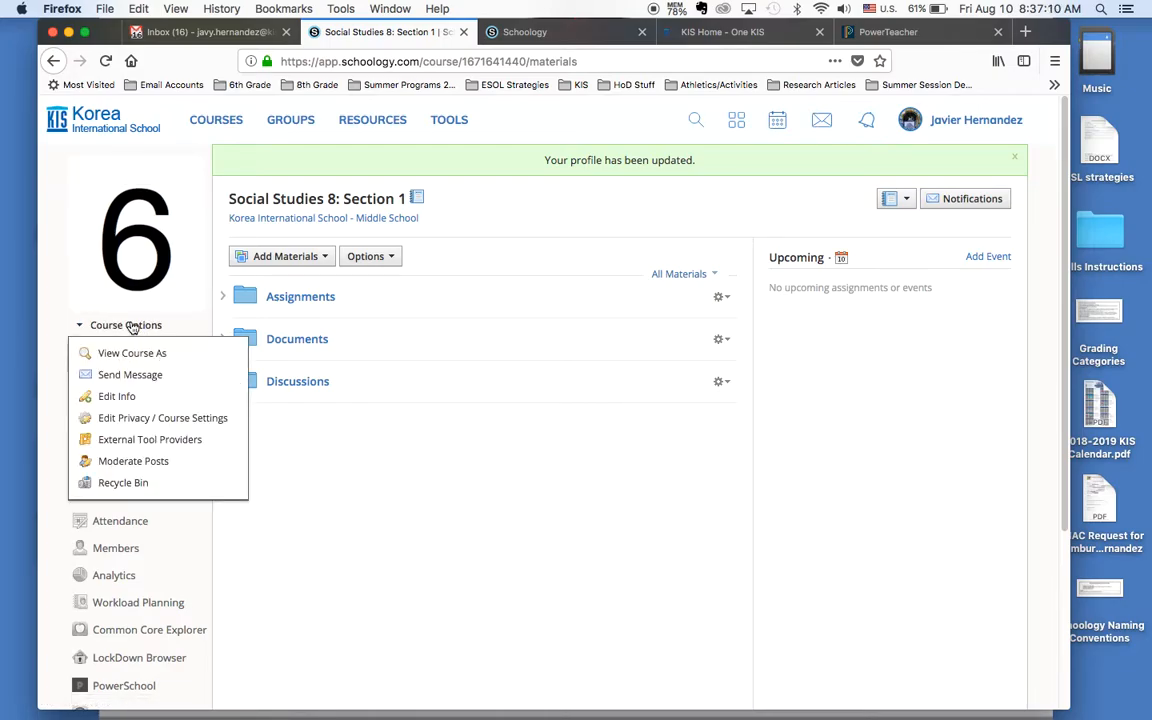
{"action": "left_click", "coordinate": [128, 420]}
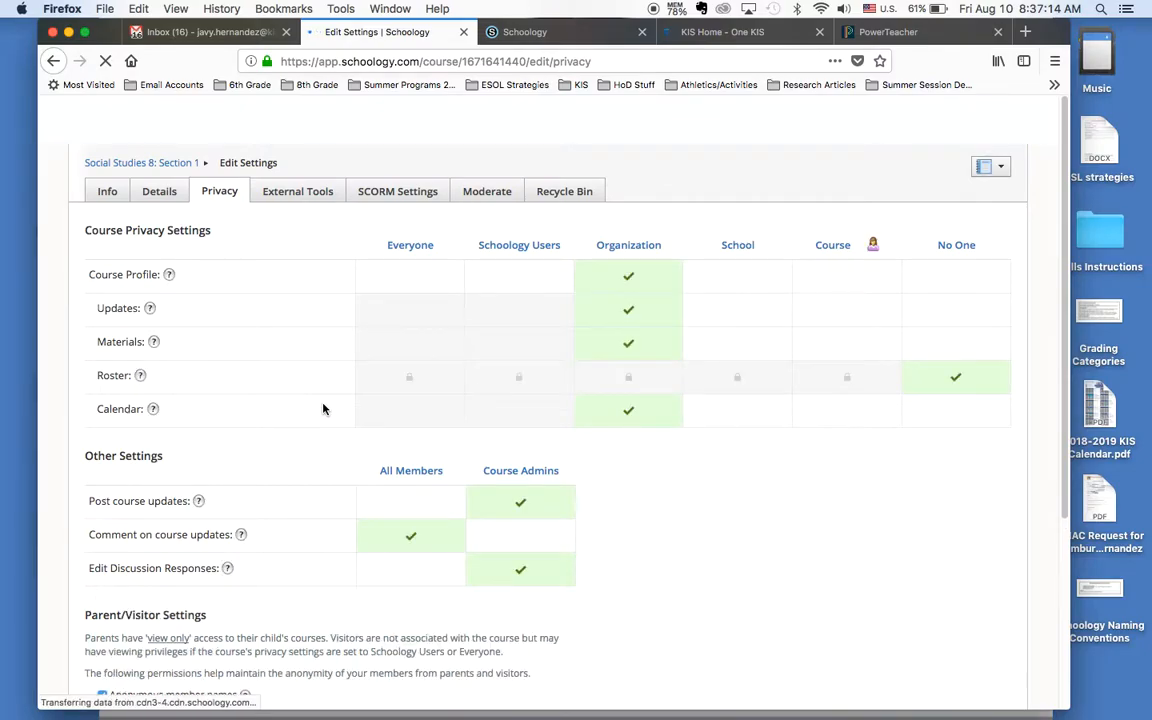
{"action": "scroll", "coordinate": [323, 408], "scroll_direction": "down", "scroll_amount": 2}
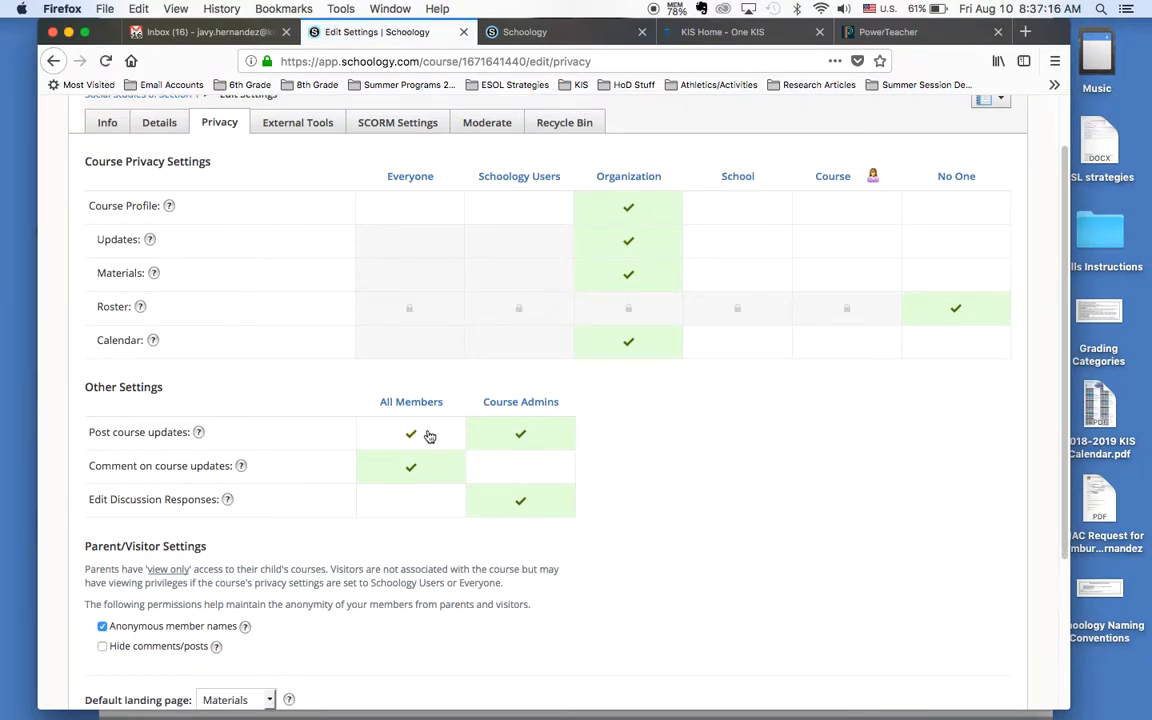
Step: Try All Members for posting course updates and editing discussion responses, and restore both permissions to Course Admins
{"action": "left_click", "coordinate": [428, 442]}
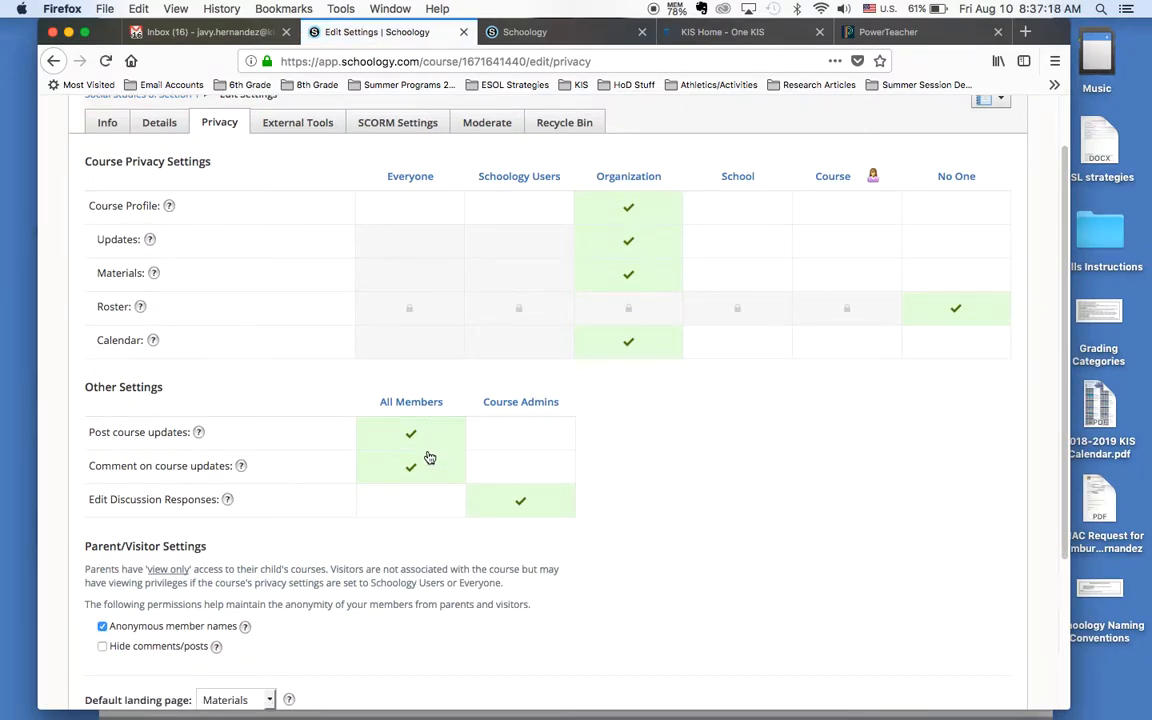
{"action": "left_click", "coordinate": [497, 444]}
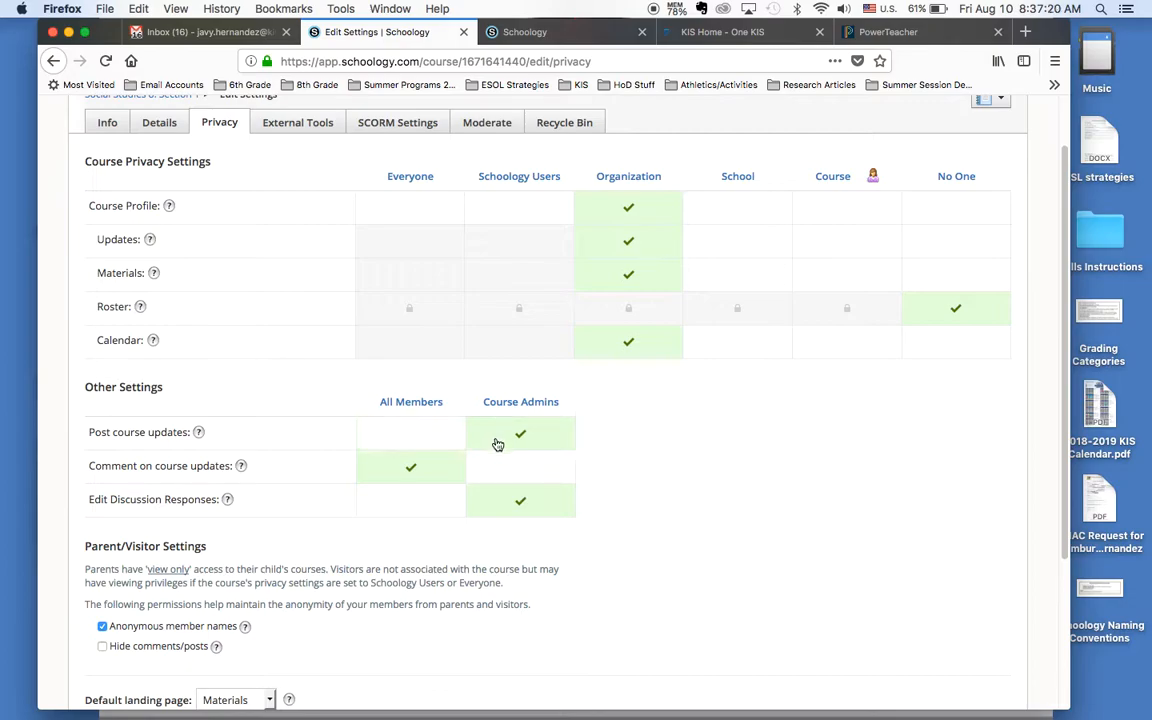
{"action": "left_click", "coordinate": [442, 505]}
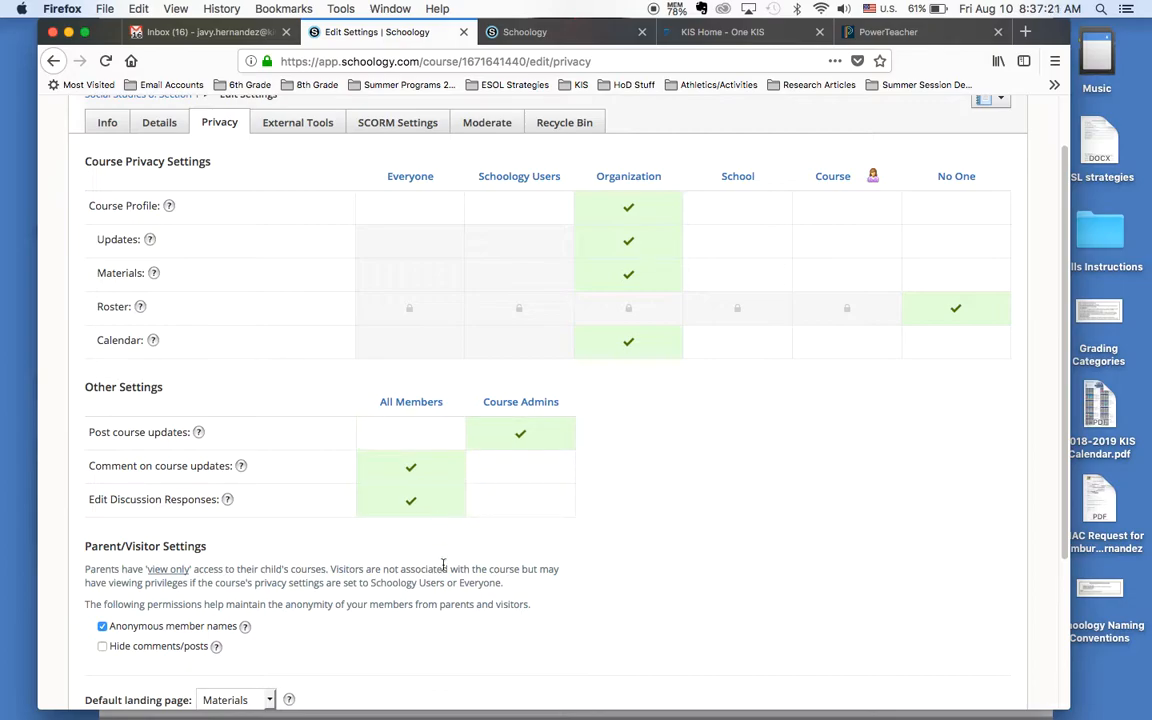
{"action": "left_click", "coordinate": [411, 434]}
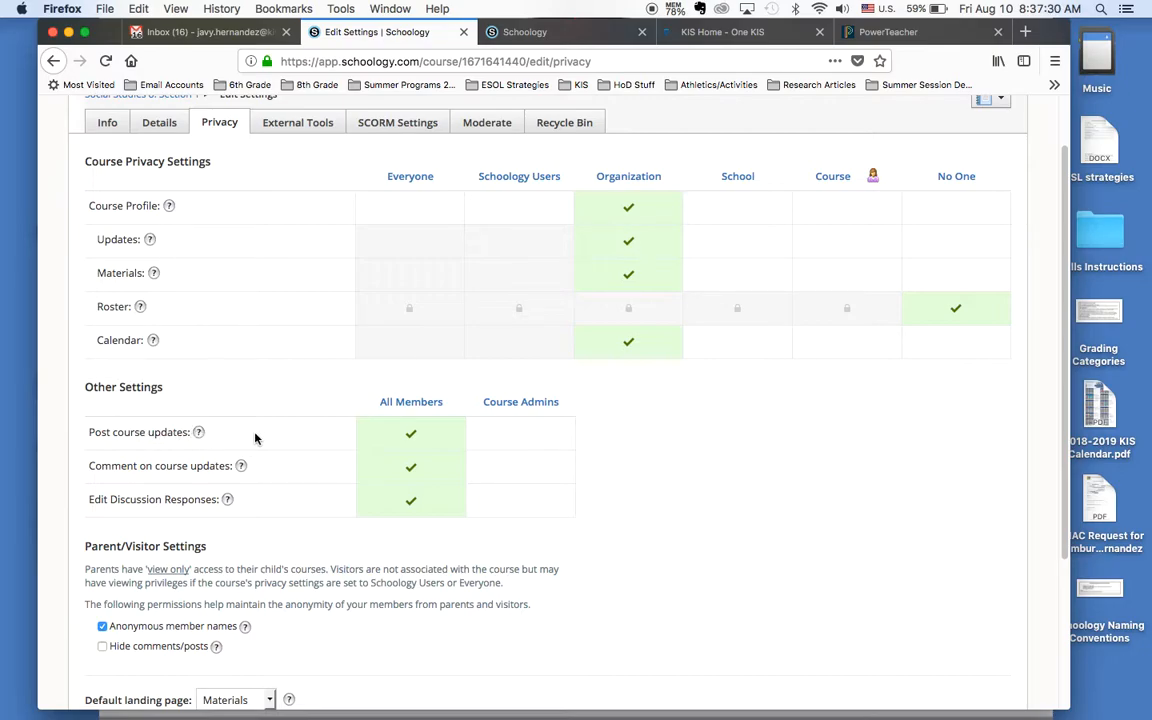
{"action": "left_click", "coordinate": [521, 438]}
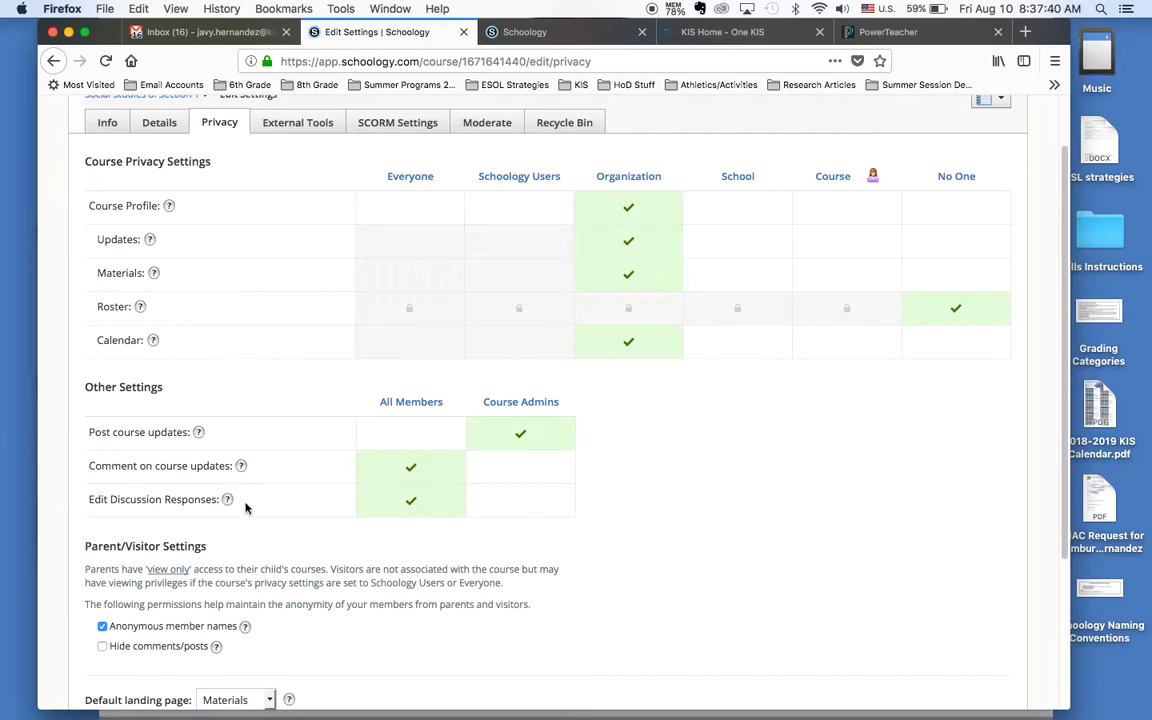
{"action": "left_click", "coordinate": [519, 506]}
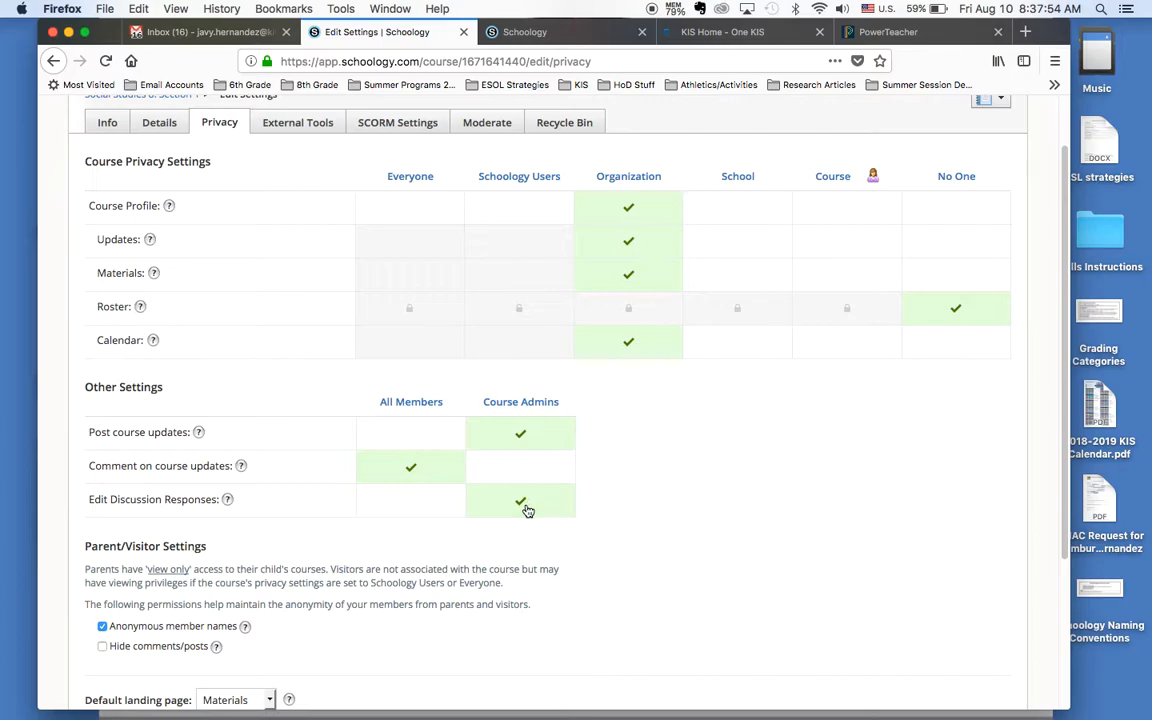
Step: Keep Materials as the default landing page and save the course settings
{"action": "scroll", "coordinate": [528, 511], "scroll_direction": "down", "scroll_amount": 5}
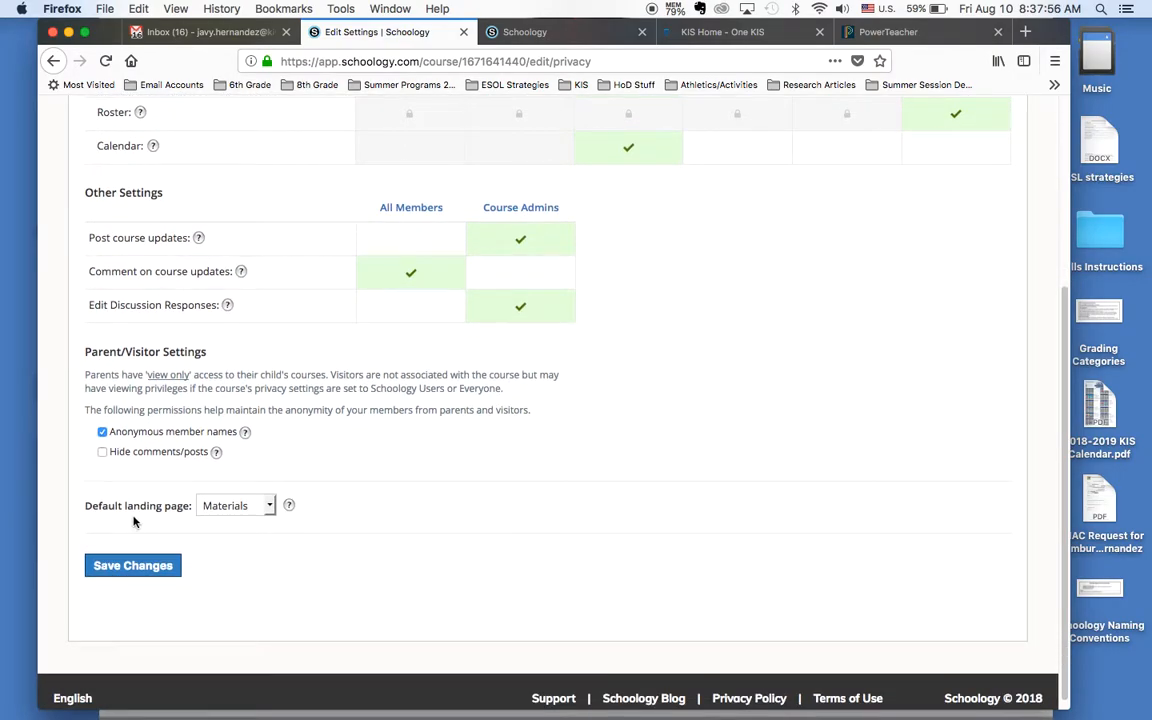
{"action": "left_click", "coordinate": [247, 512]}
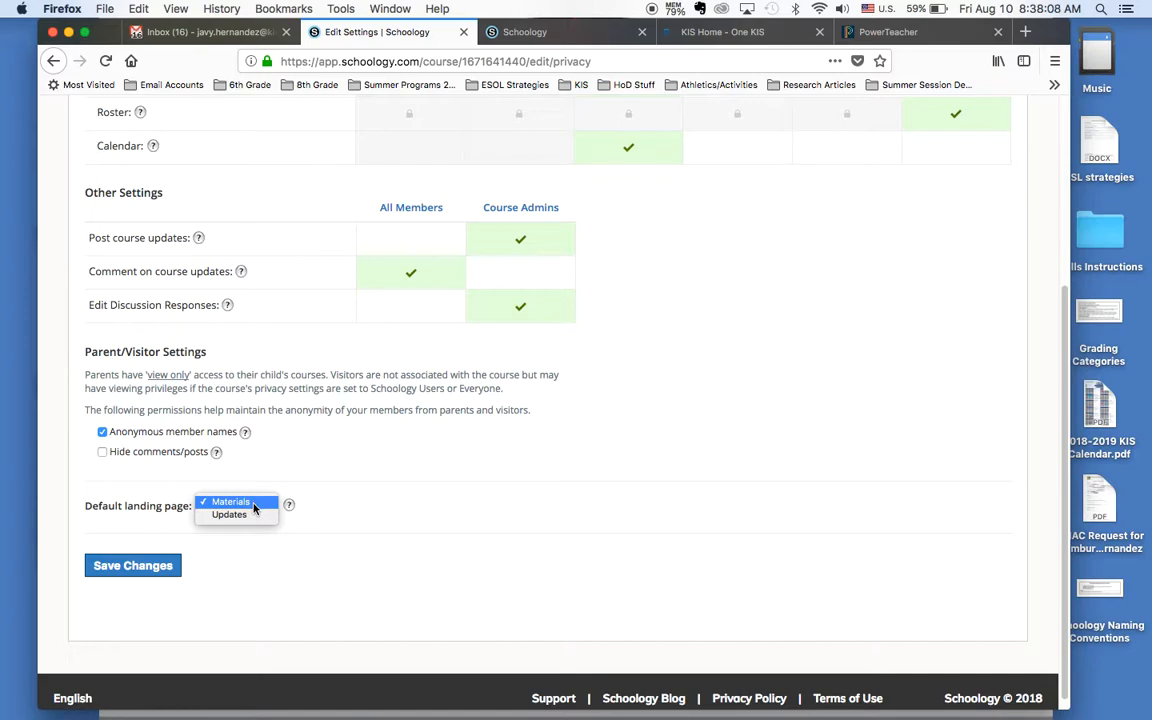
{"action": "left_click", "coordinate": [253, 505]}
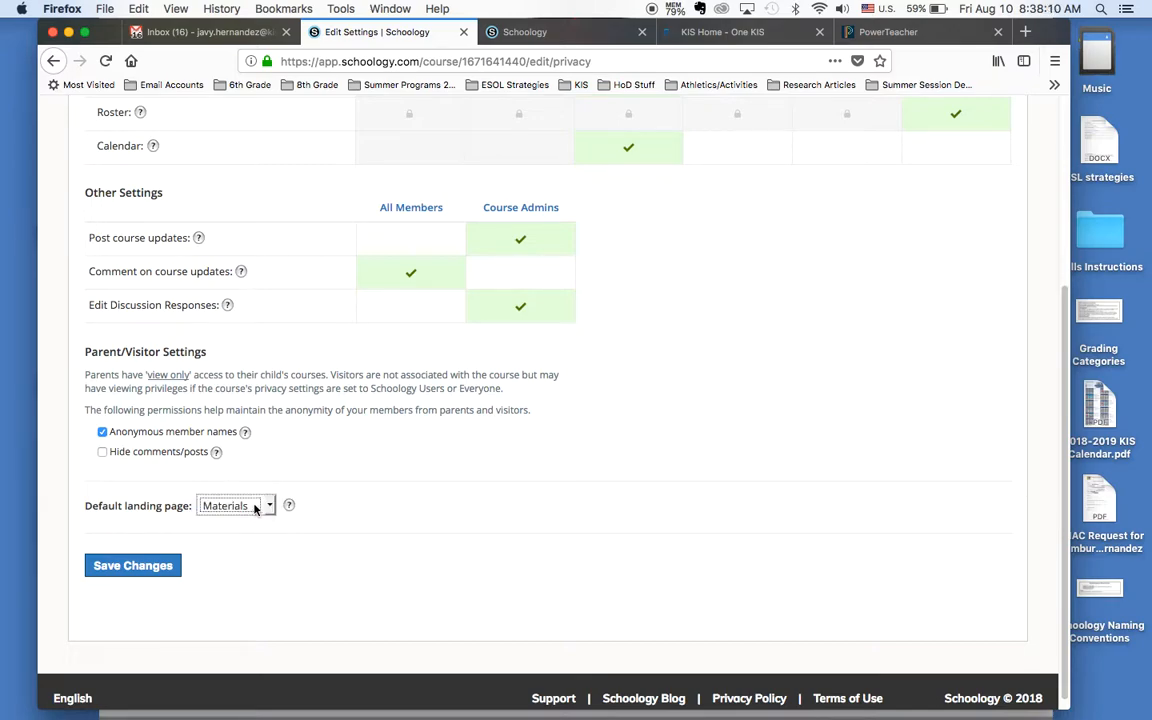
{"action": "left_click", "coordinate": [154, 567]}
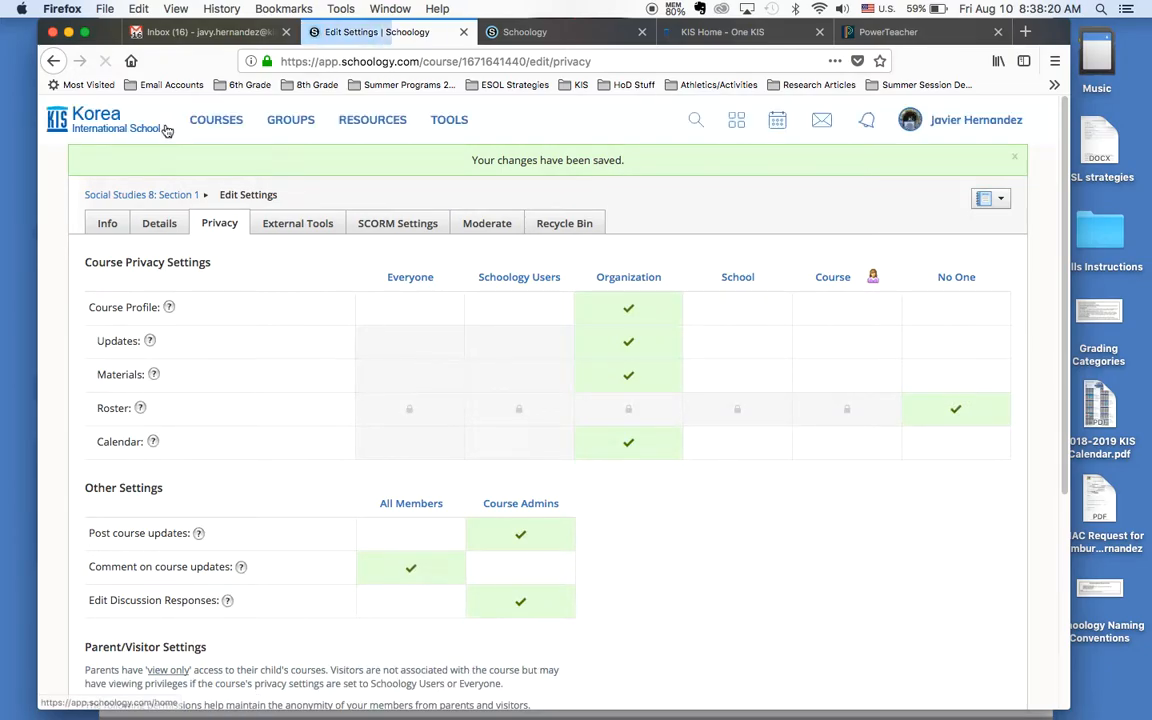
Step: Return to the Social Studies 8: Section 1 materials and expand the Assignments, Documents and Discussions folders
{"action": "left_click", "coordinate": [167, 195]}
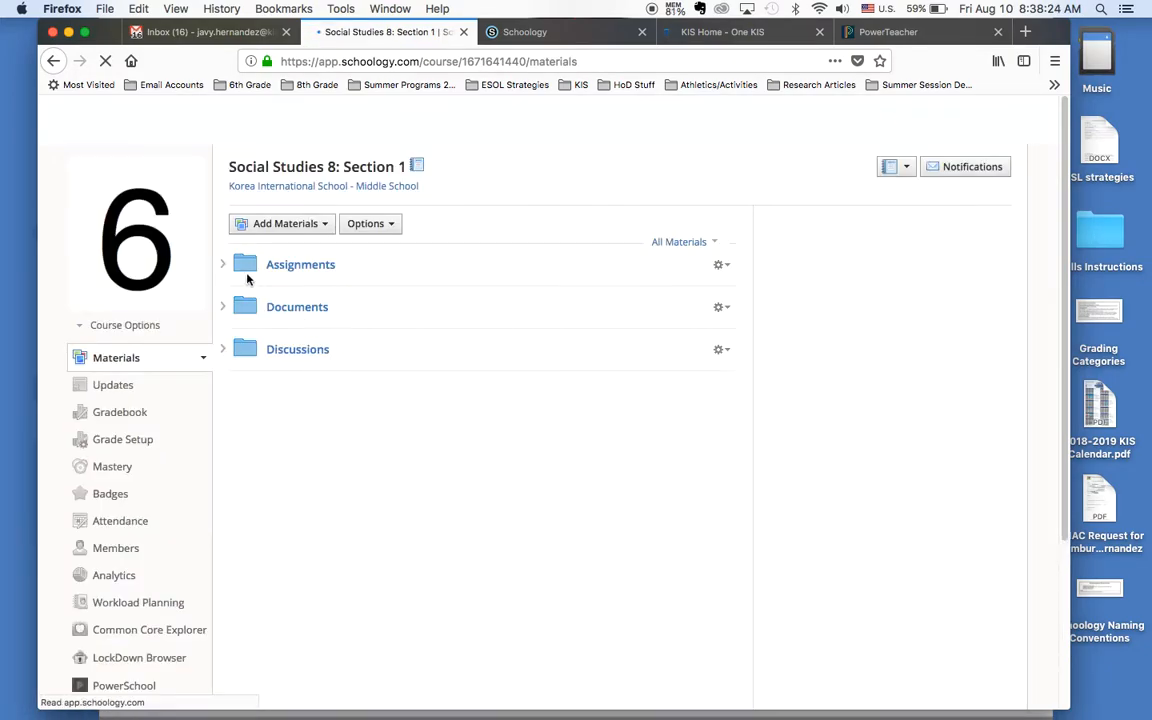
{"action": "left_click", "coordinate": [224, 266]}
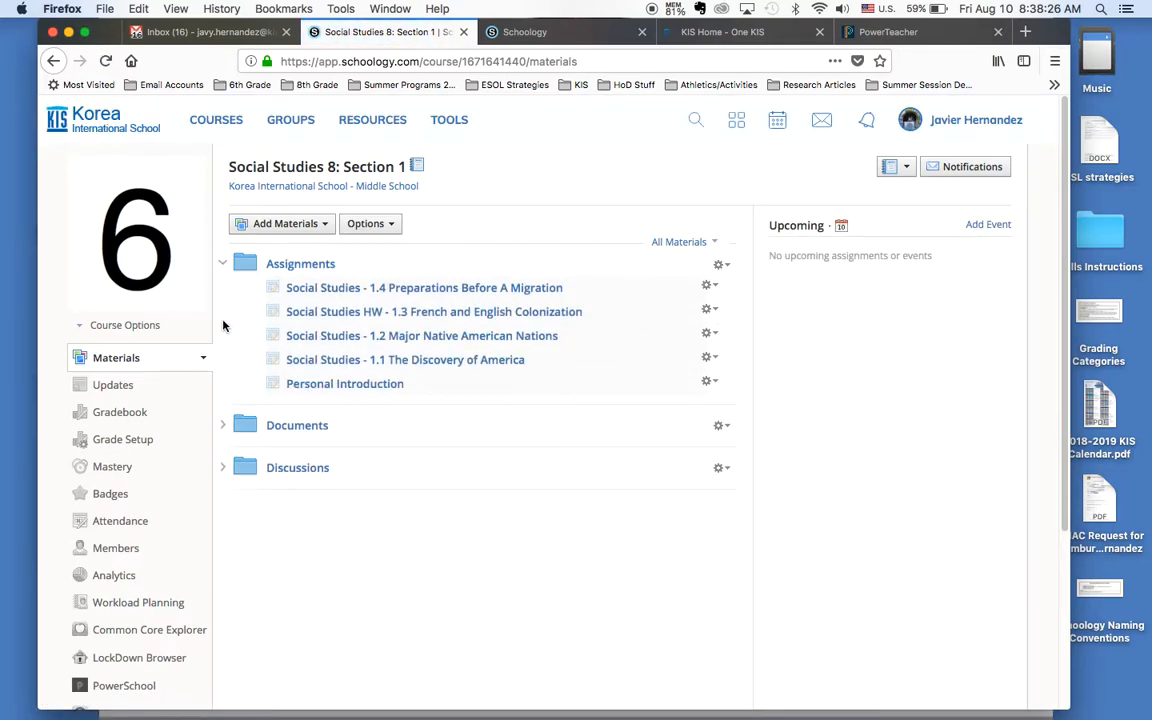
{"action": "left_click", "coordinate": [222, 428]}
{"action": "left_click", "coordinate": [238, 535]}
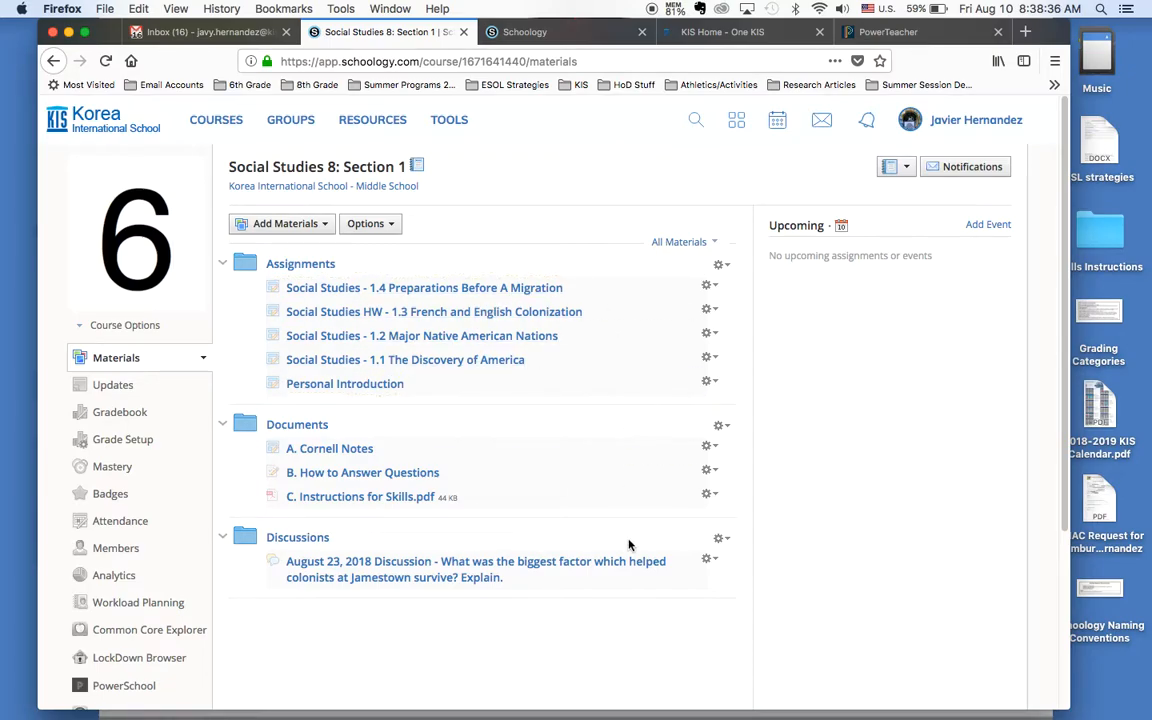
Step: Publish the Personal Introduction assignment
{"action": "left_click", "coordinate": [710, 382]}
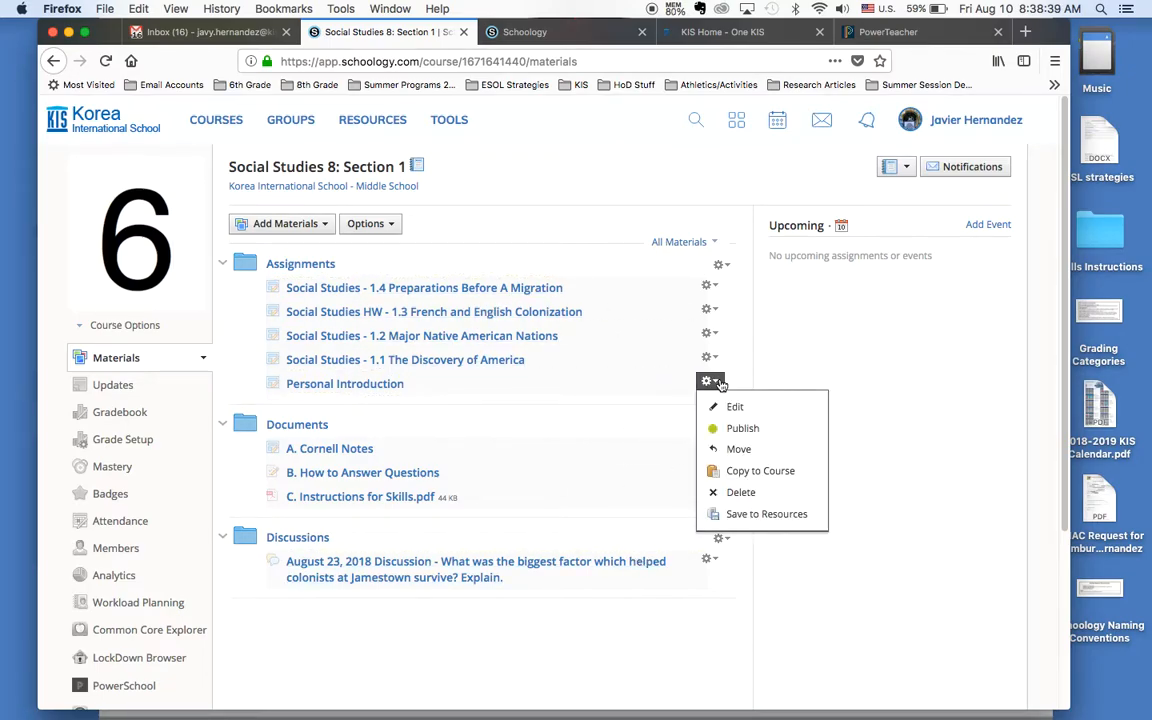
{"action": "left_click", "coordinate": [743, 430]}
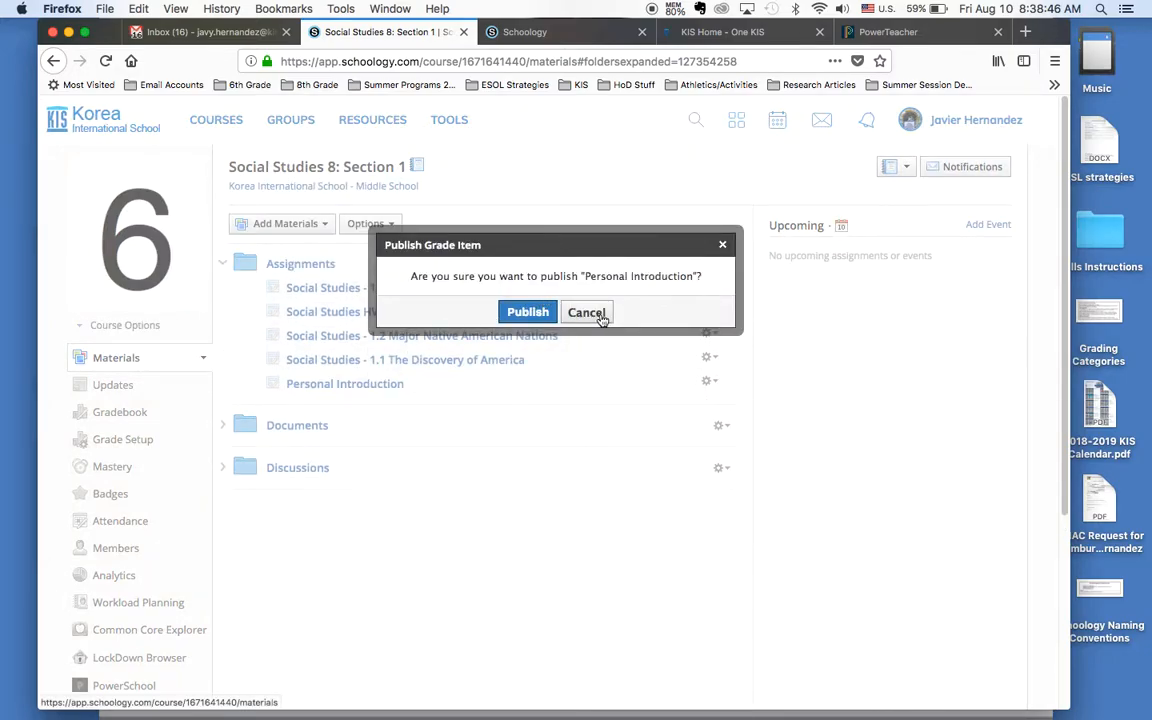
{"action": "left_click", "coordinate": [527, 312]}
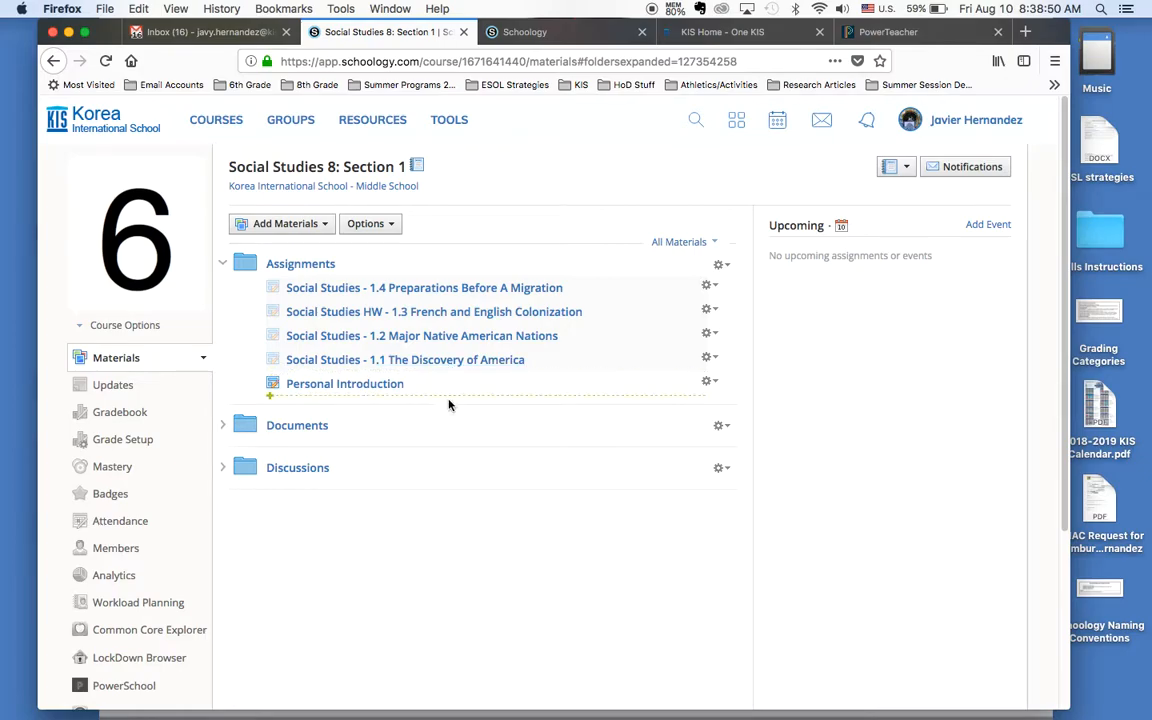
Step: Unpublish the Personal Introduction assignment
{"action": "left_click", "coordinate": [711, 380]}
{"action": "left_click", "coordinate": [747, 429]}
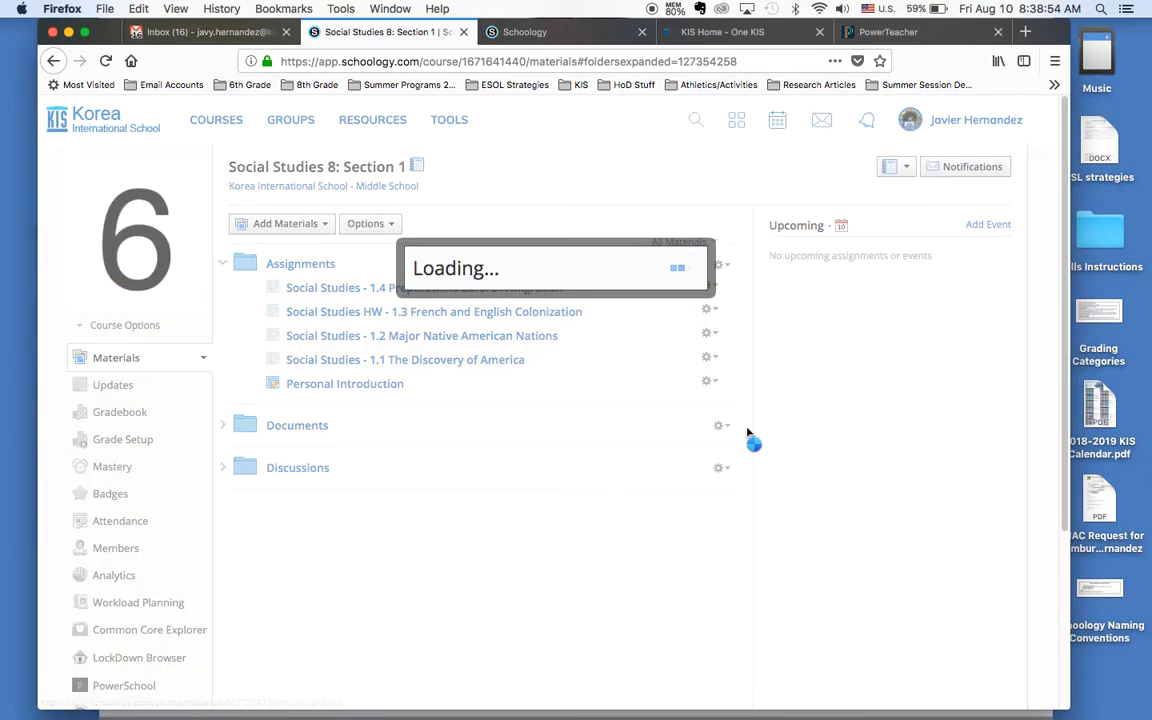
{"action": "left_click", "coordinate": [528, 311]}
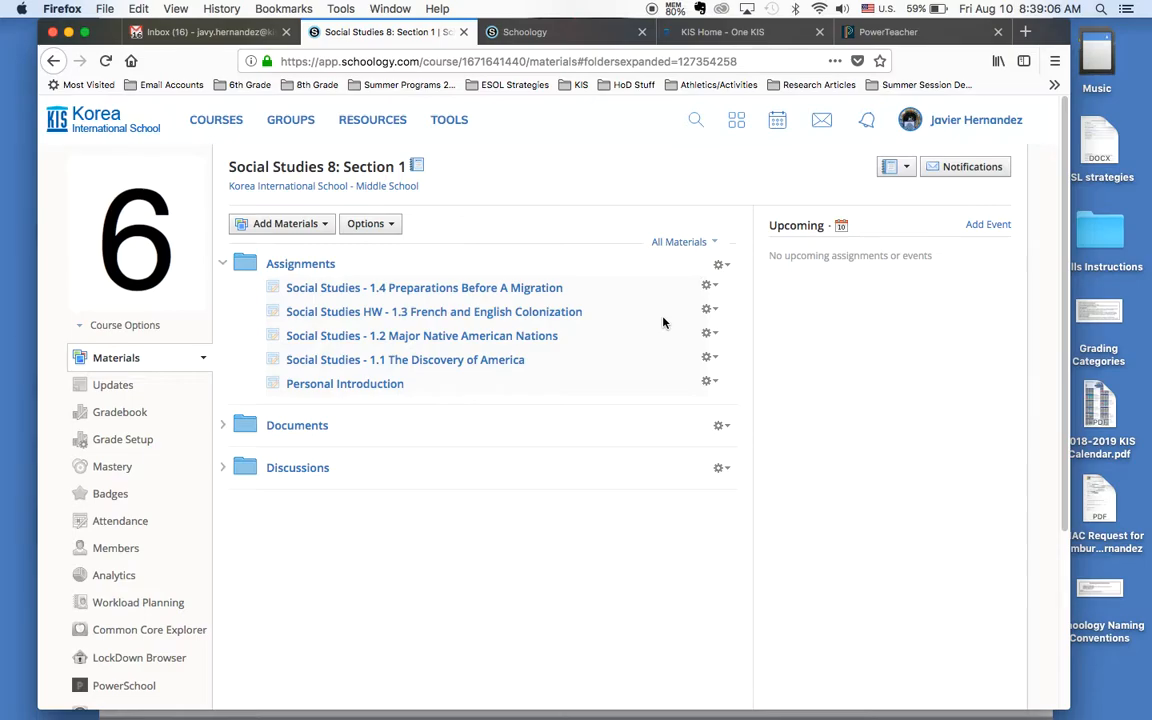
Step: Start copying the assignment Social Studies - 1.4 Preparations Before A Migration to the course Social Studies 6: Section 1
{"action": "left_click", "coordinate": [712, 287]}
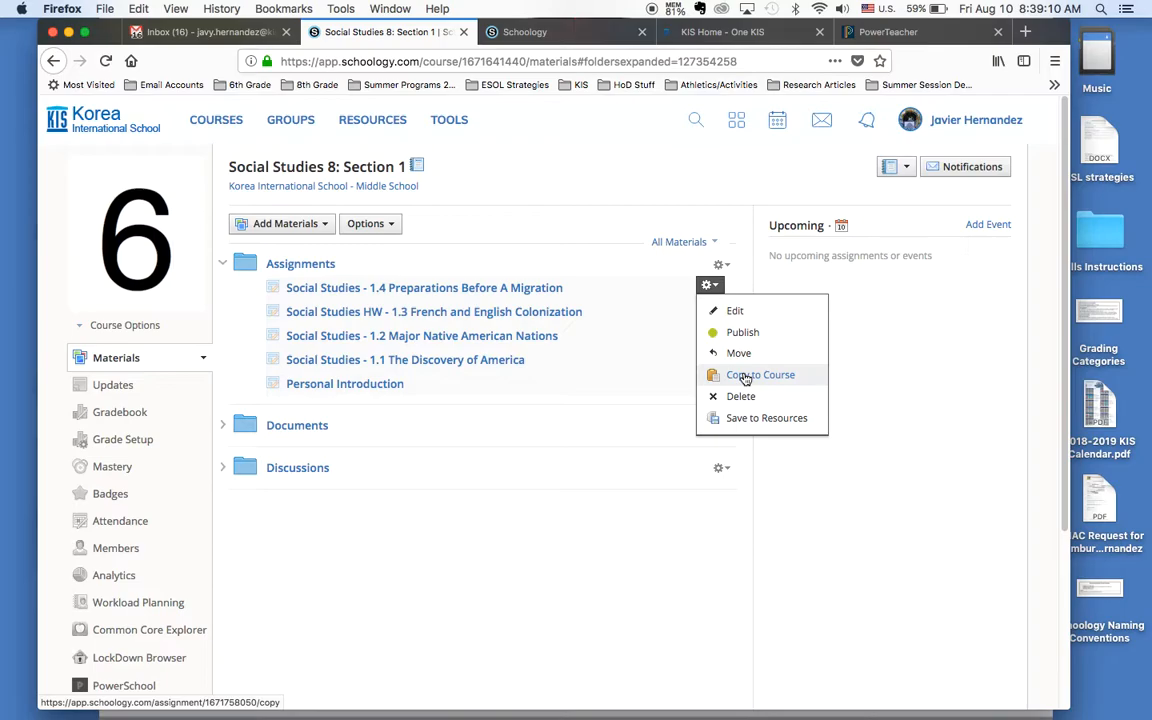
{"action": "left_click", "coordinate": [780, 382]}
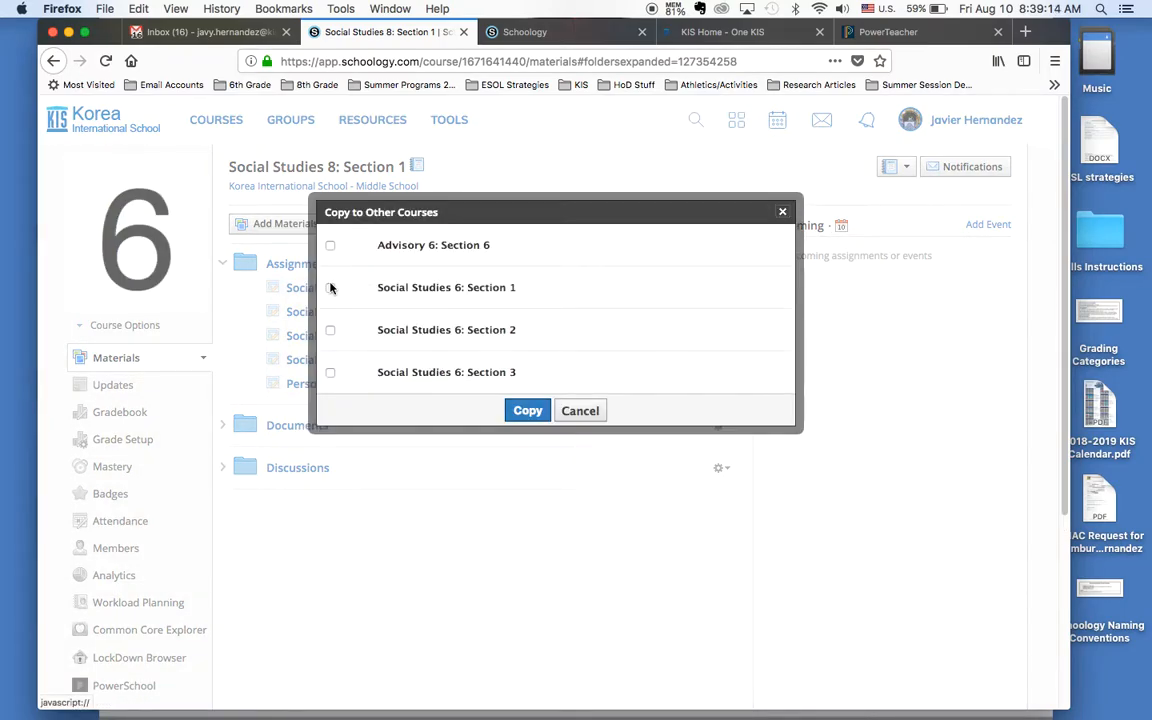
{"action": "left_click", "coordinate": [330, 290]}
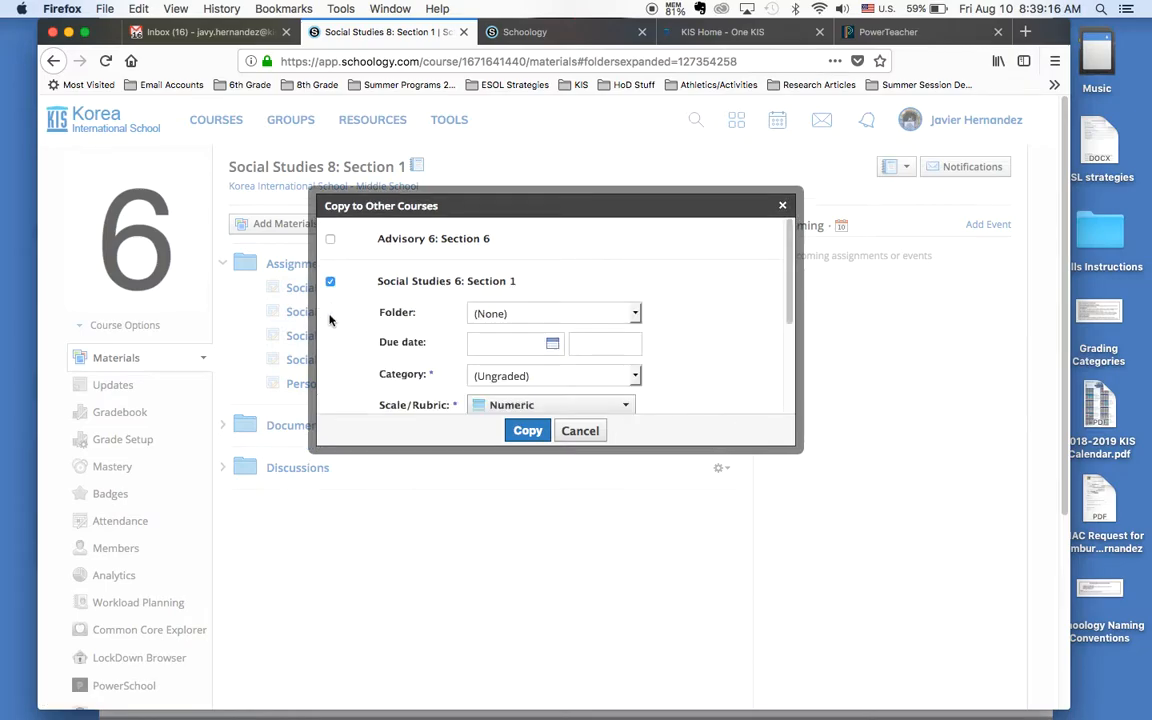
{"action": "scroll", "coordinate": [333, 342], "scroll_direction": "down", "scroll_amount": 2}
{"action": "scroll", "coordinate": [333, 342], "scroll_direction": "up", "scroll_amount": 2}
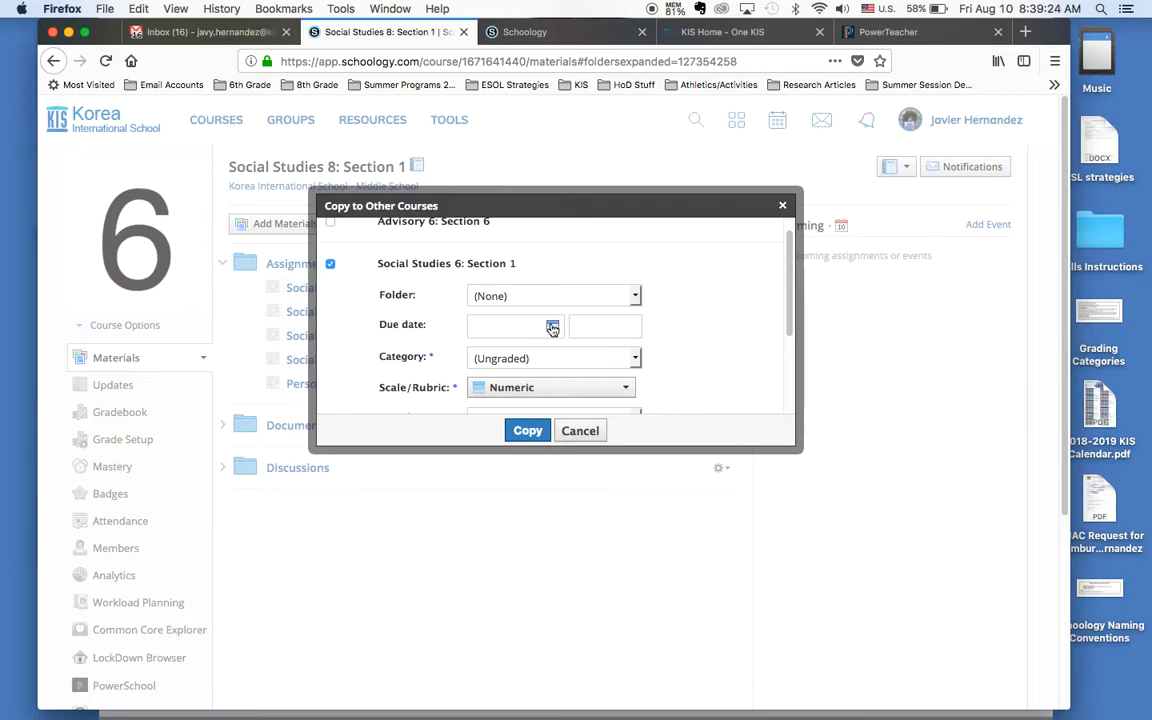
Step: Review the folder, category, scale/rubric and period options for the copy going to Social Studies 6: Section 1
{"action": "left_click", "coordinate": [636, 298]}
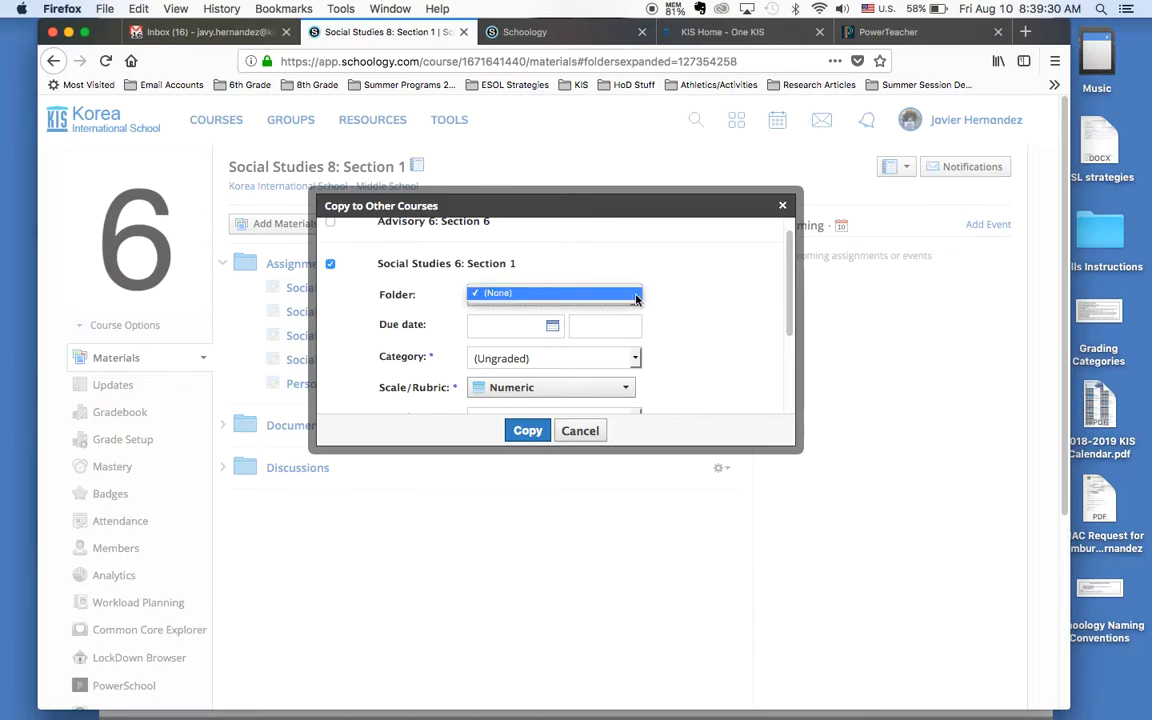
{"action": "left_click", "coordinate": [672, 297]}
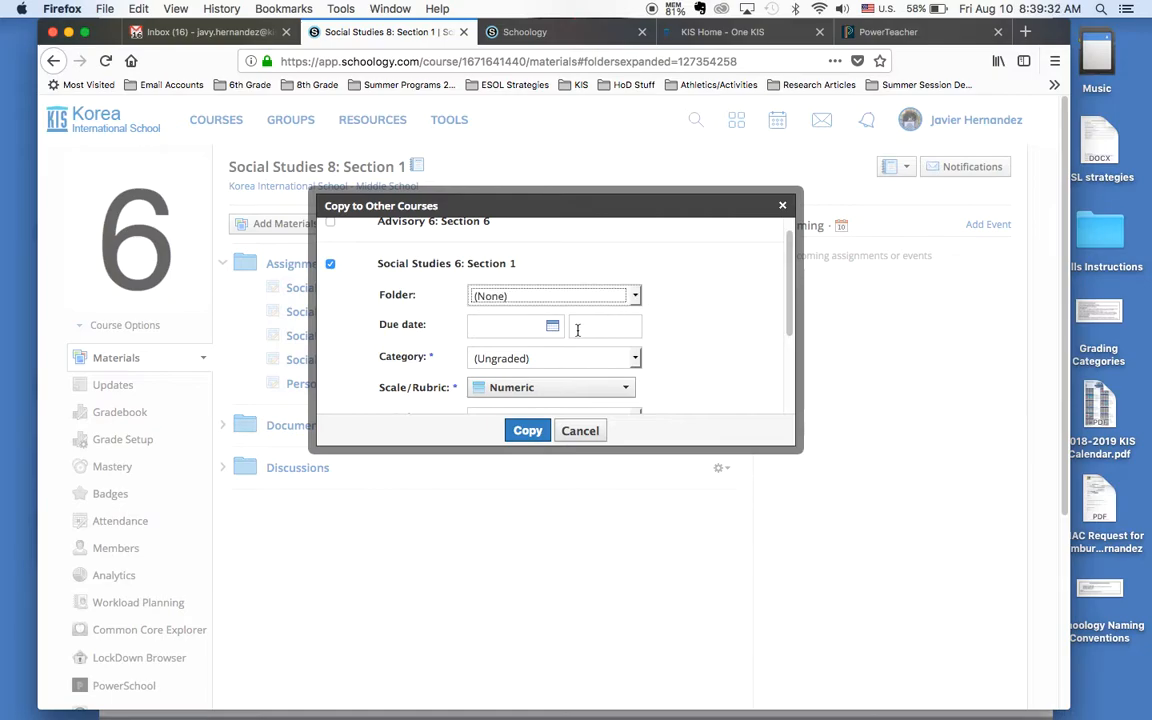
{"action": "left_click", "coordinate": [636, 360]}
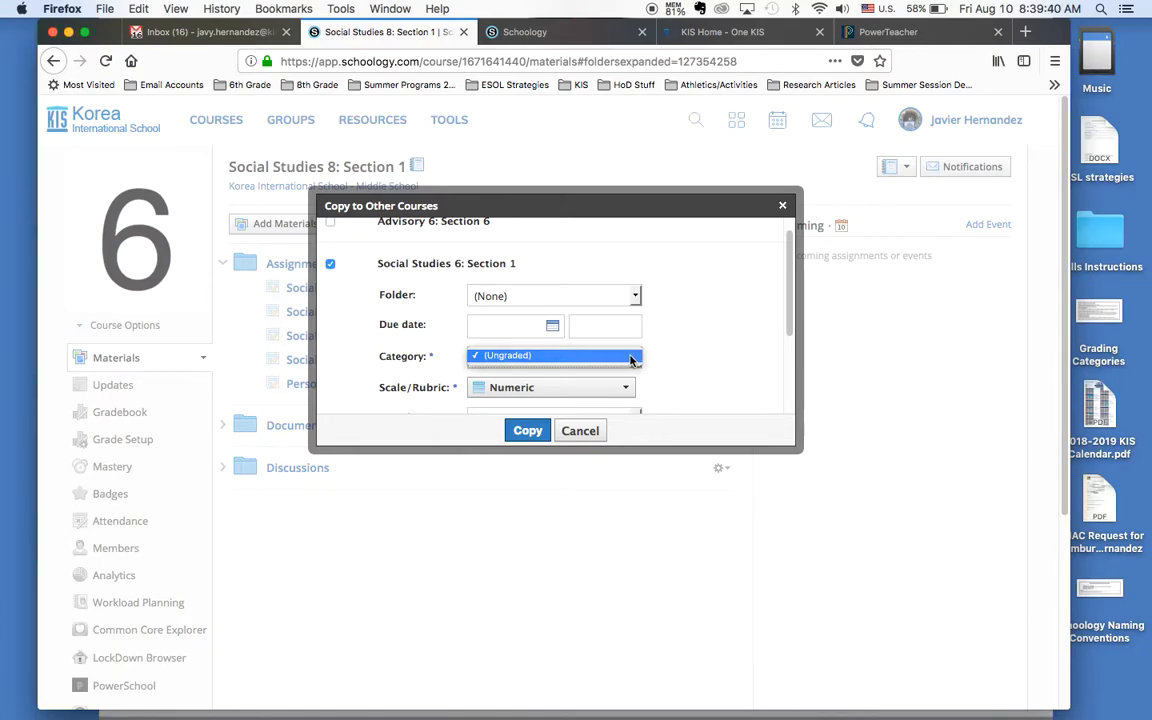
{"action": "left_click", "coordinate": [677, 351]}
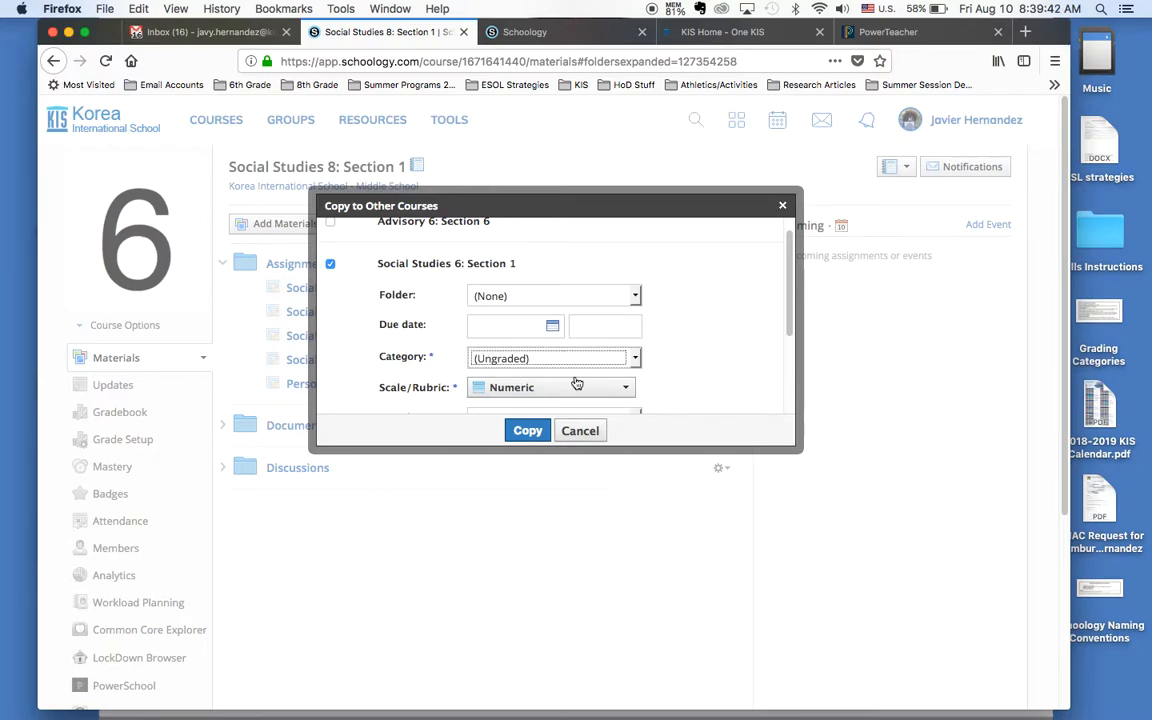
{"action": "left_click", "coordinate": [627, 392]}
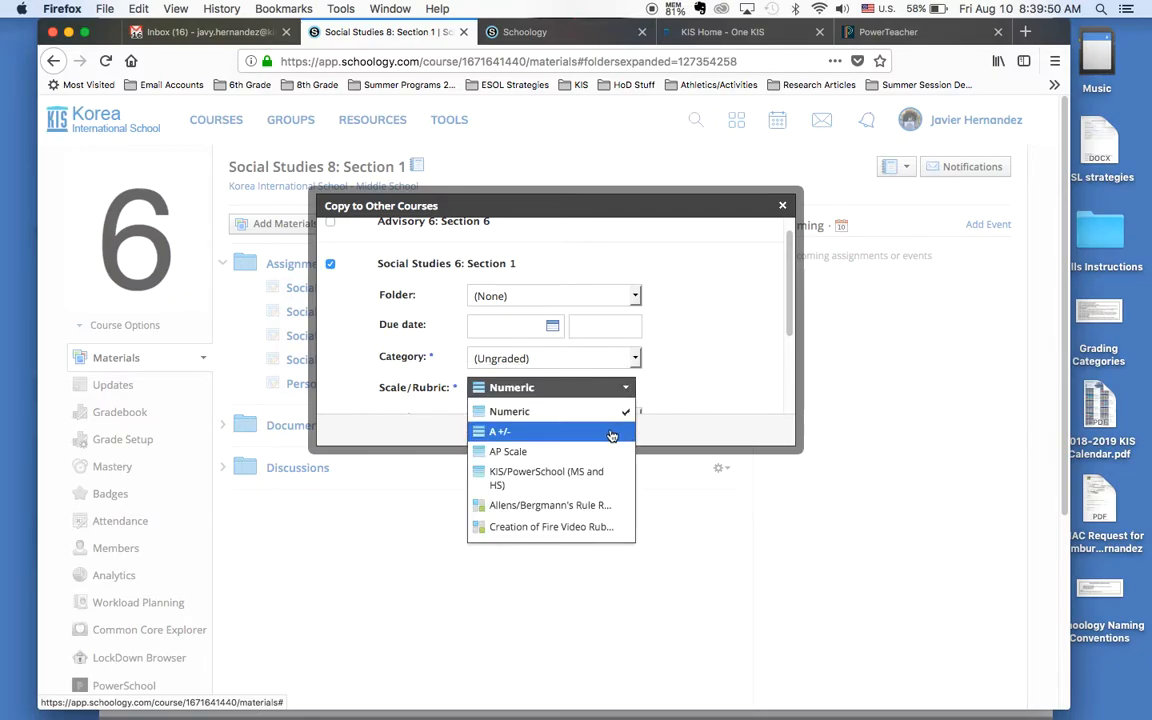
{"action": "left_click", "coordinate": [560, 411]}
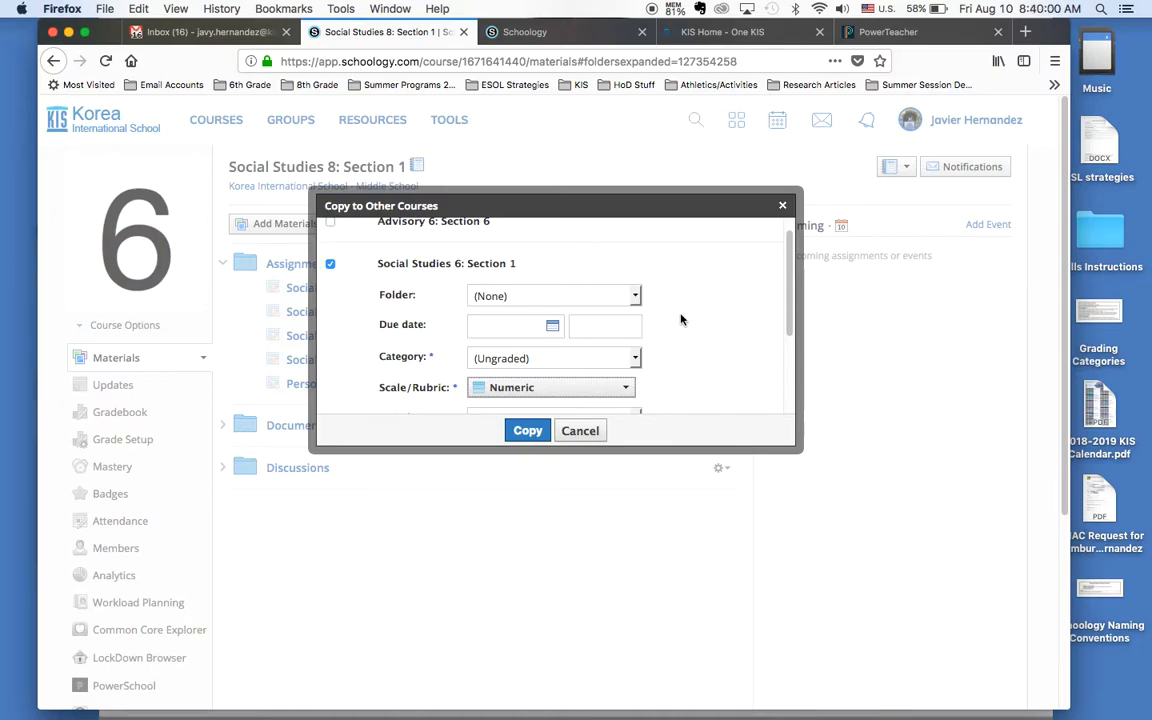
{"action": "scroll", "coordinate": [681, 348], "scroll_direction": "down", "scroll_amount": 2}
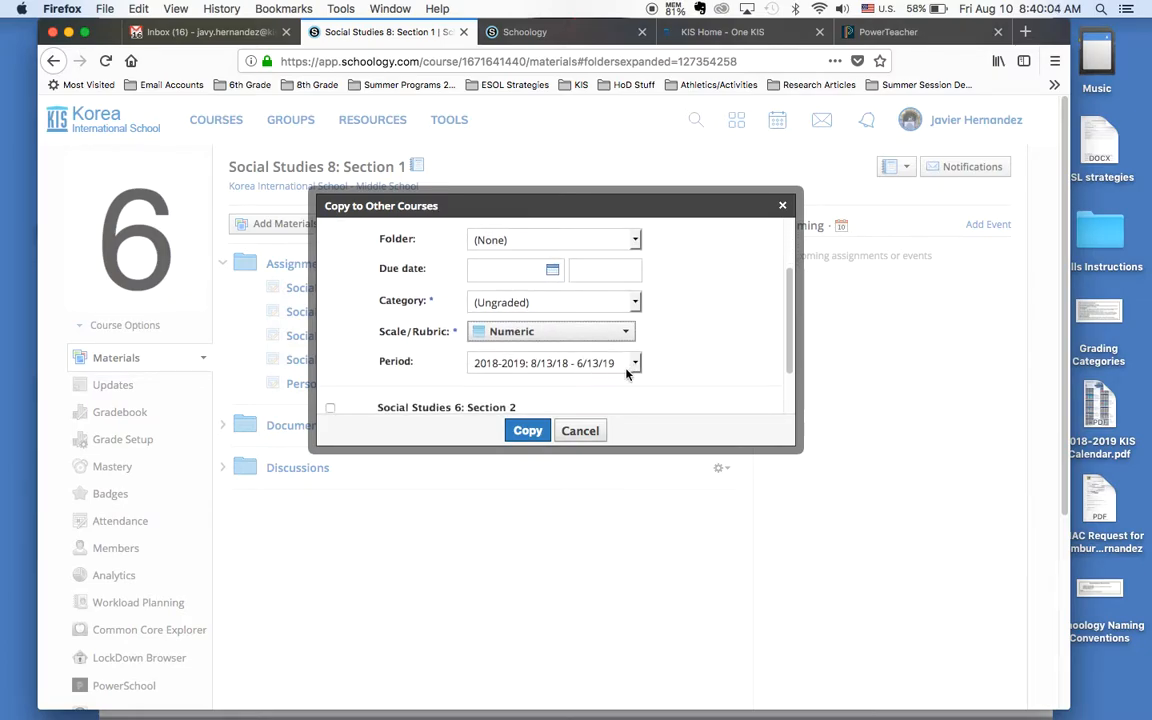
{"action": "scroll", "coordinate": [609, 360], "scroll_direction": "up", "scroll_amount": 2}
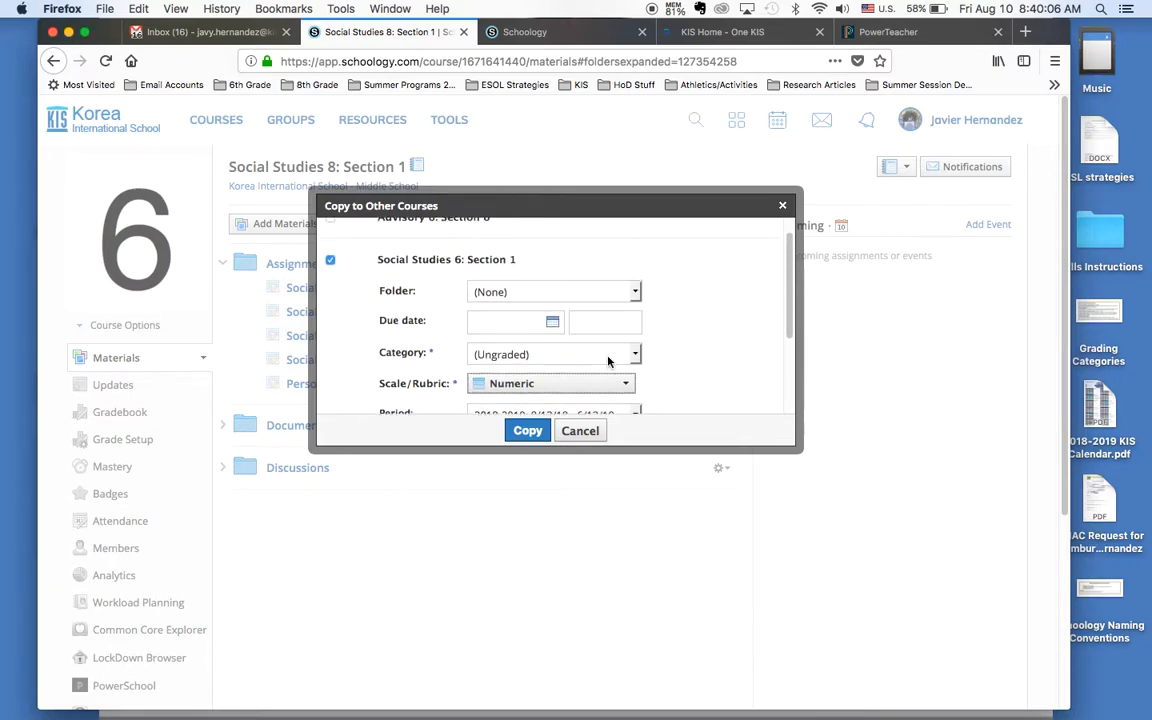
Step: Select Social Studies 6: Section 2 and Section 3 as additional copy destinations, and cancel the copy without making it
{"action": "scroll", "coordinate": [608, 362], "scroll_direction": "down", "scroll_amount": 4}
{"action": "left_click", "coordinate": [330, 349]}
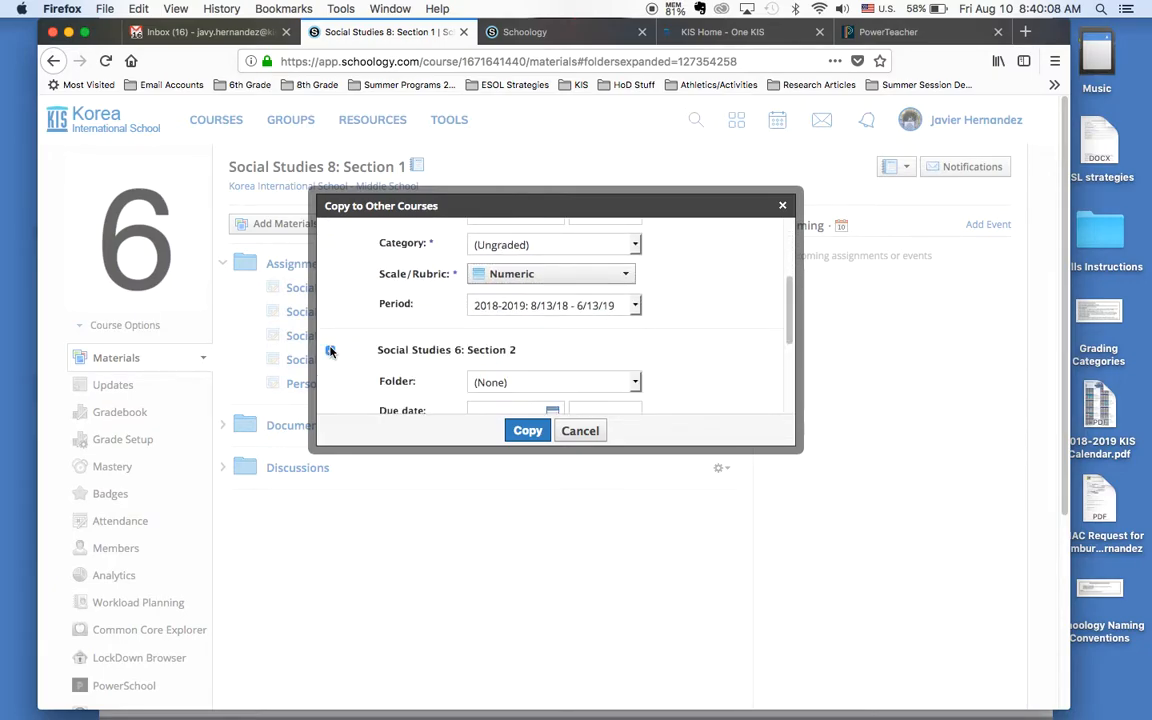
{"action": "scroll", "coordinate": [329, 352], "scroll_direction": "down", "scroll_amount": 4}
{"action": "left_click", "coordinate": [330, 392]}
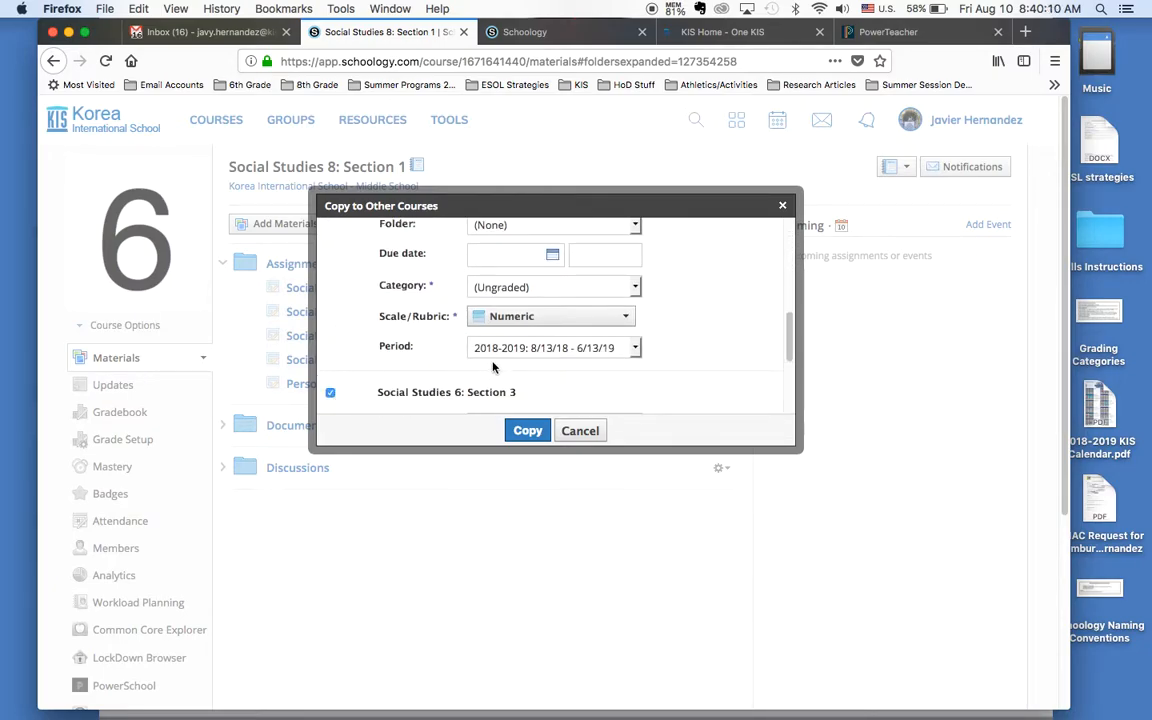
{"action": "left_click", "coordinate": [580, 431]}
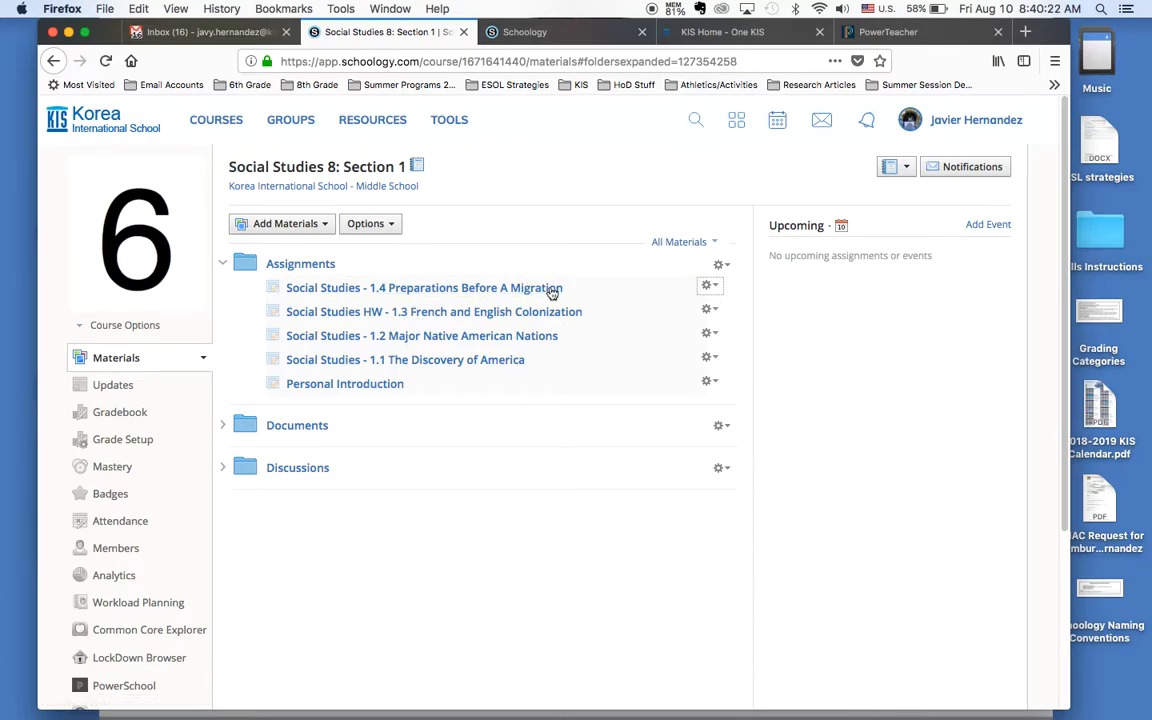
Step: Open the assignment Social Studies - 1.4 Preparations Before A Migration for editing and look over its fields
{"action": "left_click", "coordinate": [512, 290]}
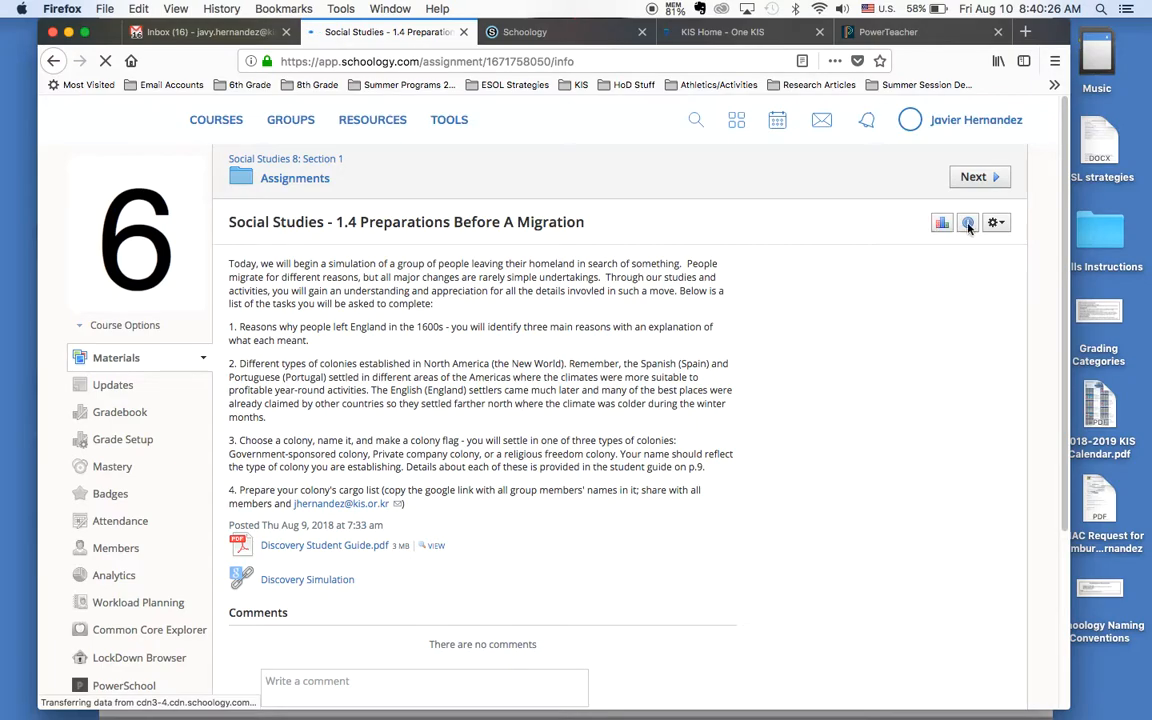
{"action": "left_click", "coordinate": [996, 222]}
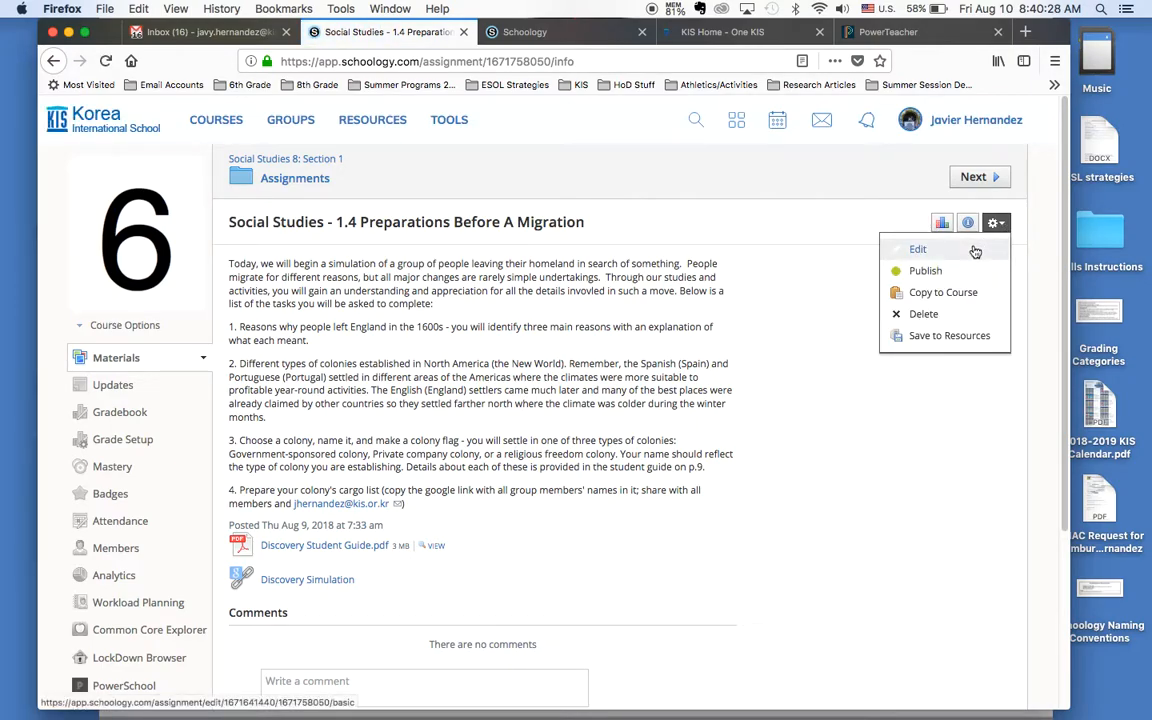
{"action": "left_click", "coordinate": [918, 249]}
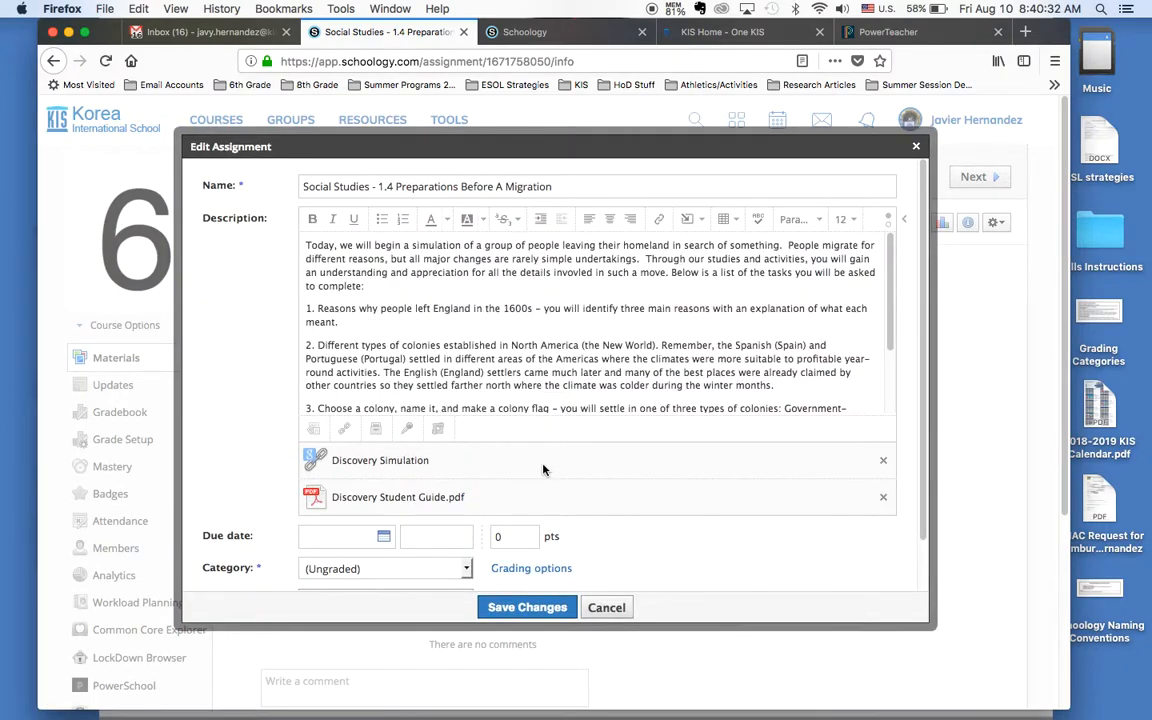
{"action": "scroll", "coordinate": [530, 462], "scroll_direction": "down", "scroll_amount": 2}
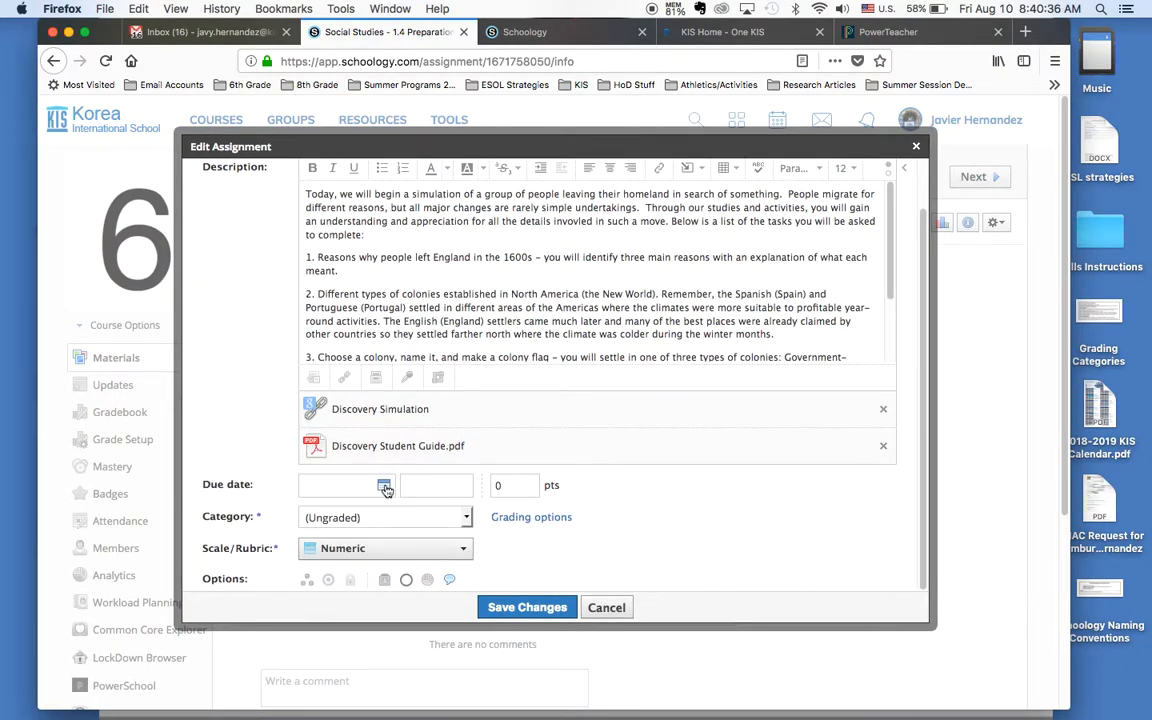
{"action": "scroll", "coordinate": [385, 489], "scroll_direction": "up", "scroll_amount": 2}
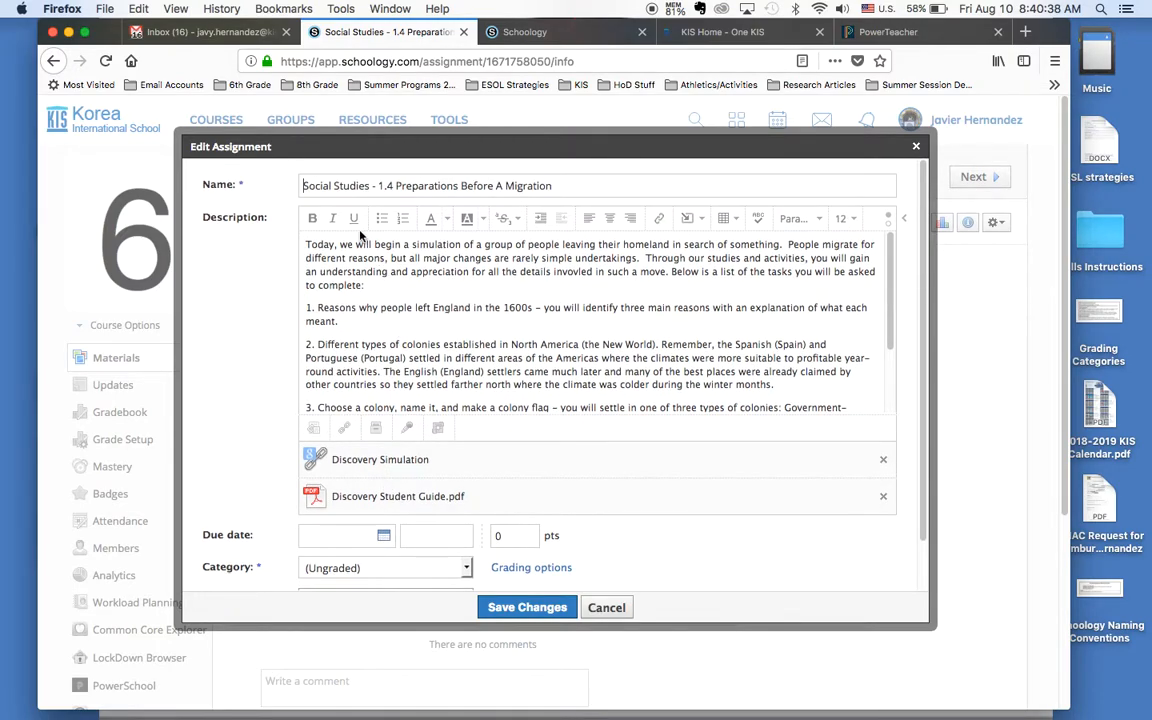
Step: Try the labels HW and SUM after "Social Studies" in the assignment name, removing each one again
{"action": "left_click", "coordinate": [303, 187]}
{"action": "left_click", "coordinate": [560, 189]}
{"action": "left_click", "coordinate": [371, 186]}
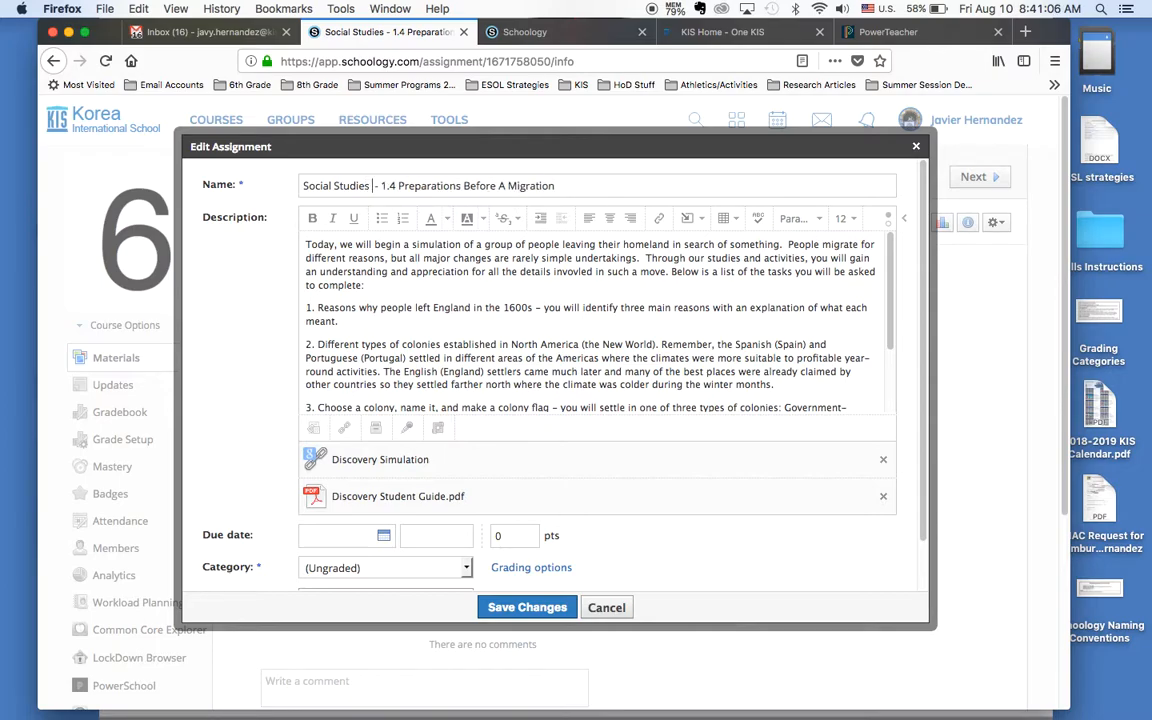
{"action": "type", "text": "HW"}
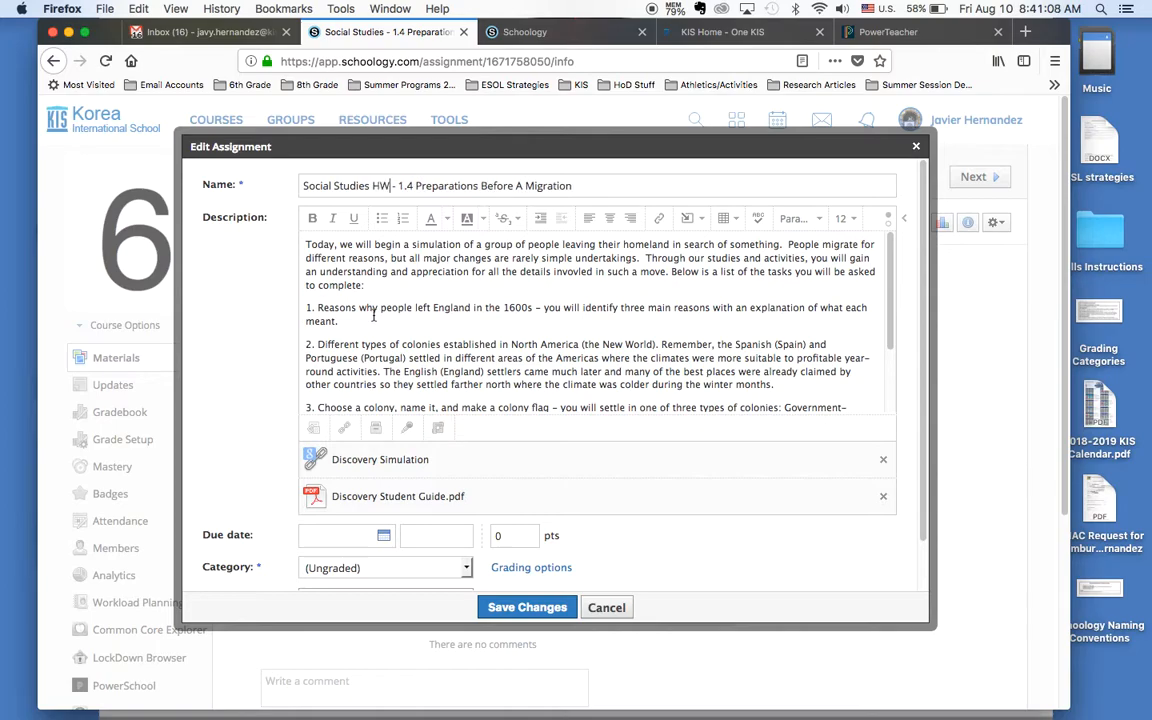
{"action": "key", "text": "BackSpace"}
{"action": "key", "text": "BackSpace"}
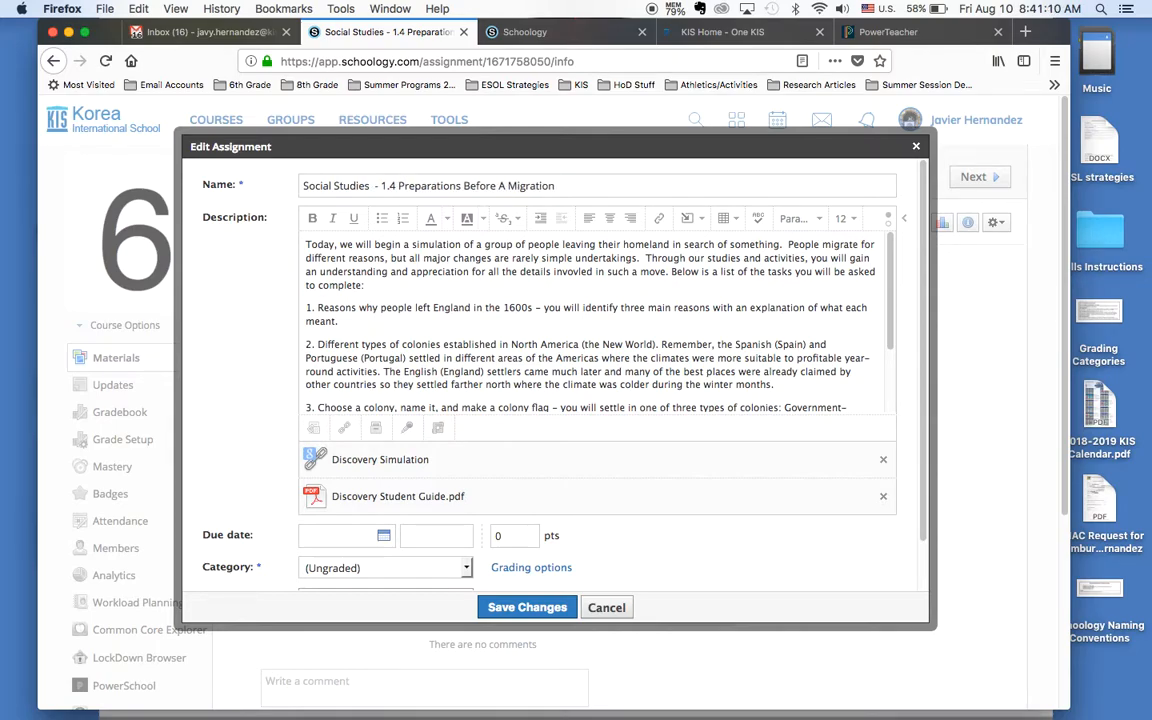
{"action": "type", "text": "SUM"}
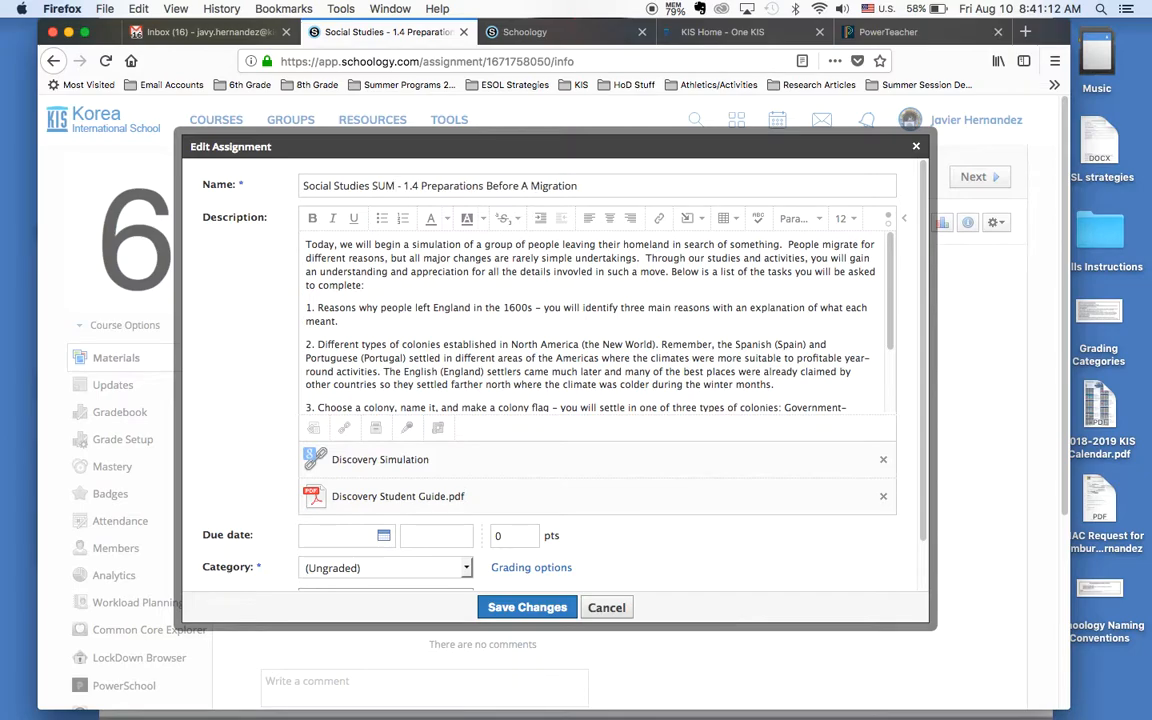
{"action": "key", "text": "BackSpace"}
{"action": "key", "text": "BackSpace"}
{"action": "key", "text": "BackSpace"}
{"action": "key", "text": "BackSpace"}
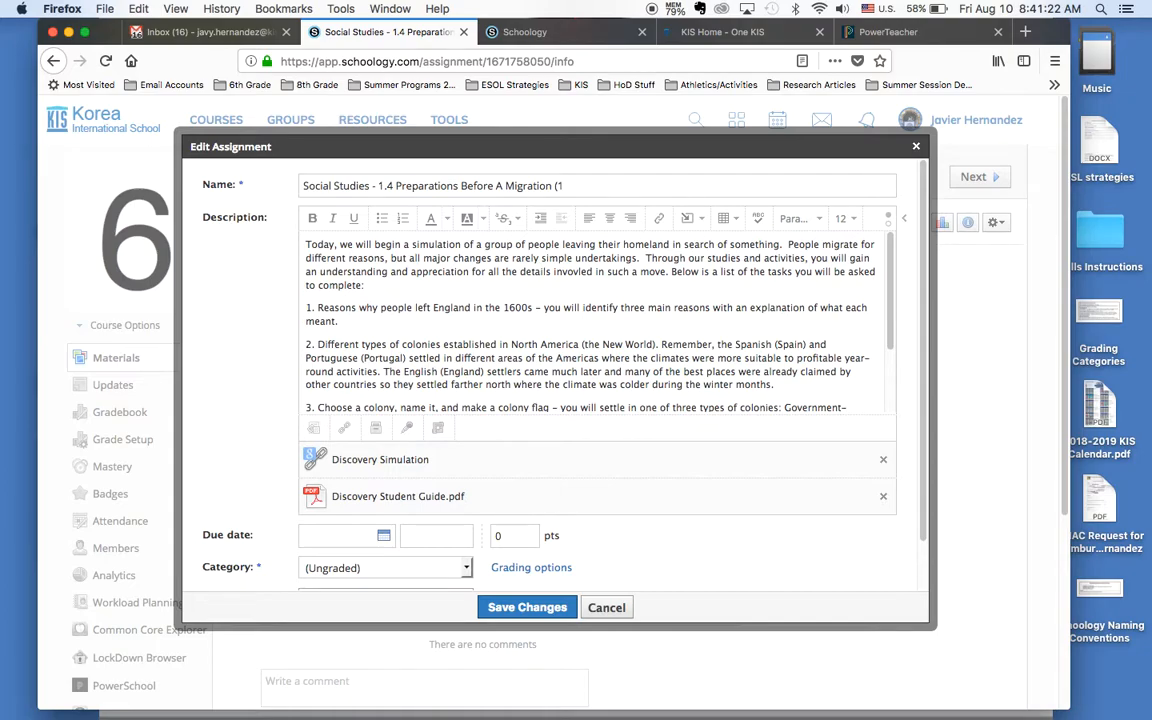
Step: Try adding "(15 minutes)" and HW to the assignment name, and restore it to Social Studies - 1.4 Preparations Before A Migration
{"action": "type", "text": "5 minutes"}
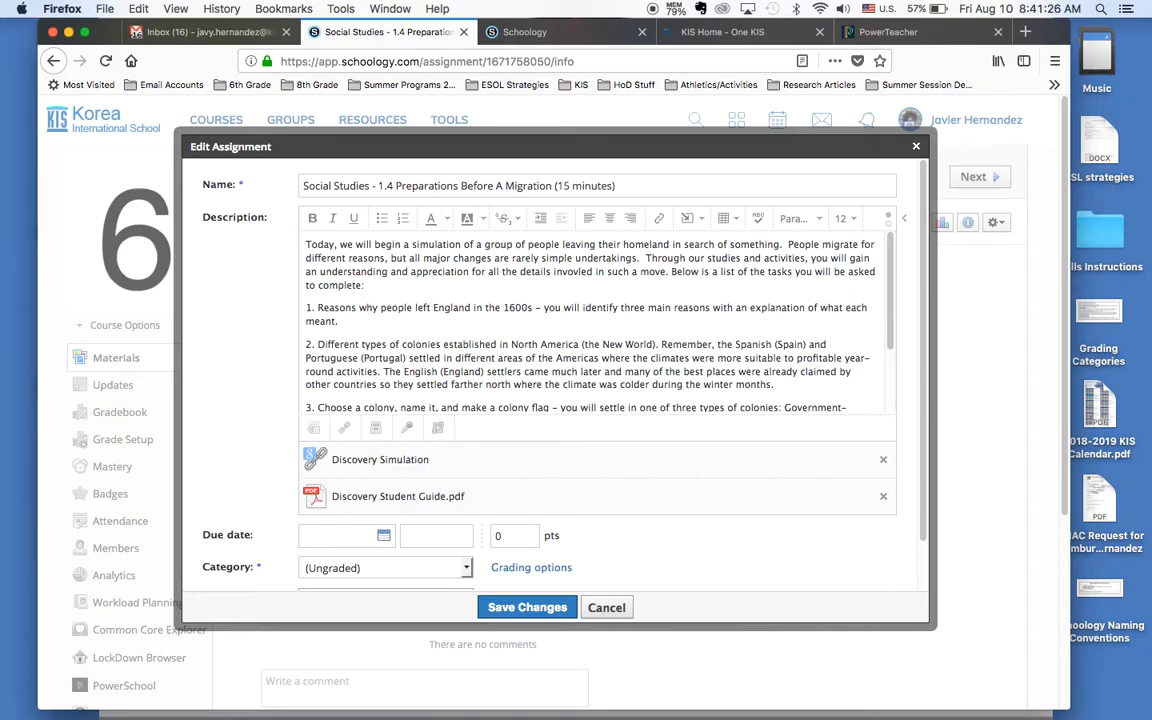
{"action": "left_click", "coordinate": [376, 186]}
{"action": "type", "text": "HW"}
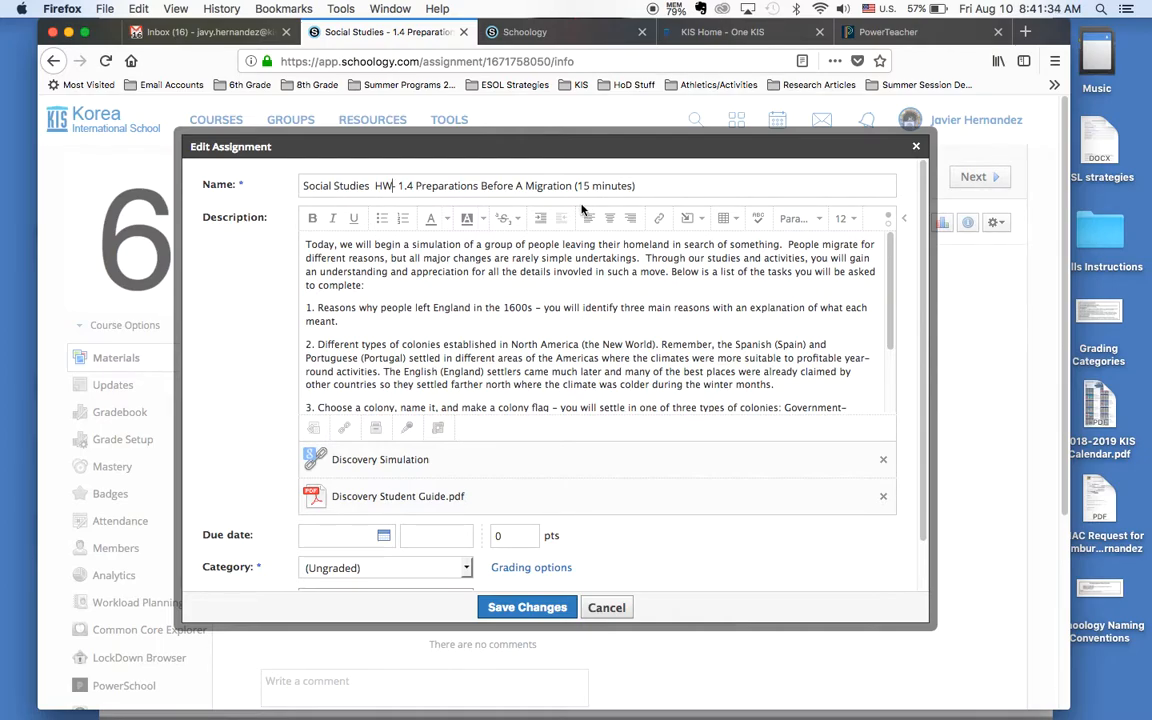
{"action": "key", "text": "BackSpace"}
{"action": "key", "text": "BackSpace"}
{"action": "key", "text": "BackSpace"}
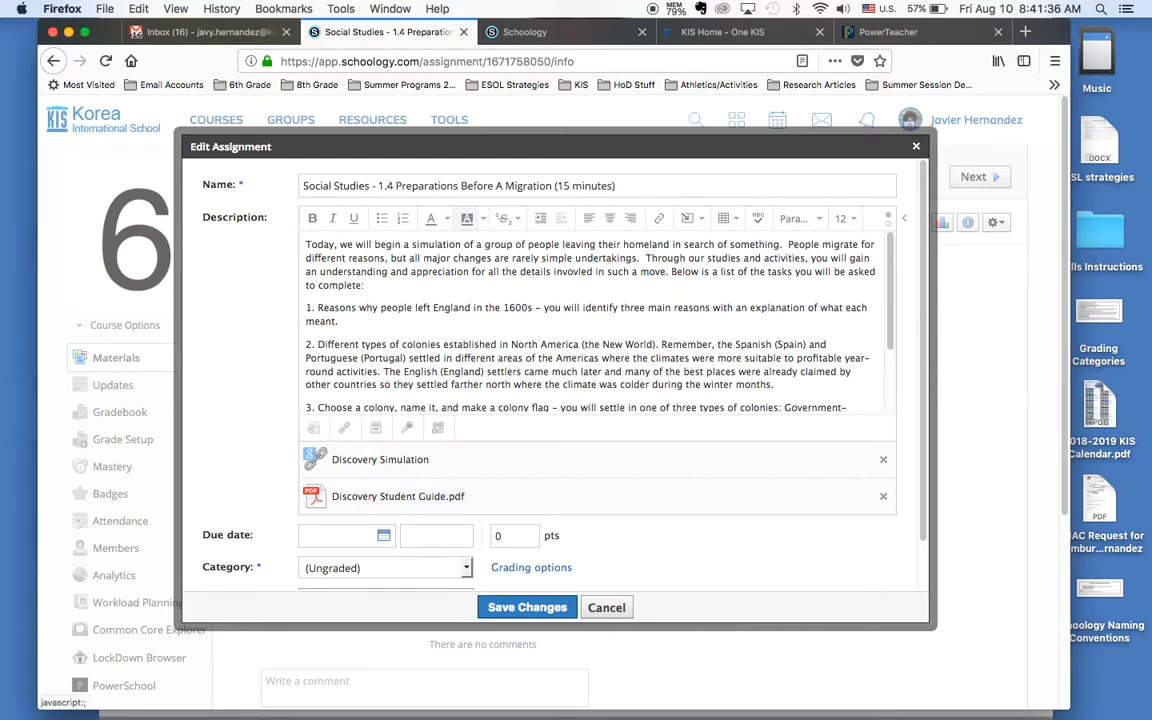
{"action": "key", "text": "End"}
{"action": "key", "text": "BackSpace"}
{"action": "key", "text": "BackSpace"}
{"action": "key", "text": "BackSpace"}
{"action": "key", "text": "BackSpace"}
{"action": "key", "text": "BackSpace"}
{"action": "key", "text": "BackSpace"}
{"action": "key", "text": "BackSpace"}
{"action": "key", "text": "BackSpace"}
{"action": "key", "text": "BackSpace"}
{"action": "key", "text": "BackSpace"}
{"action": "key", "text": "BackSpace"}
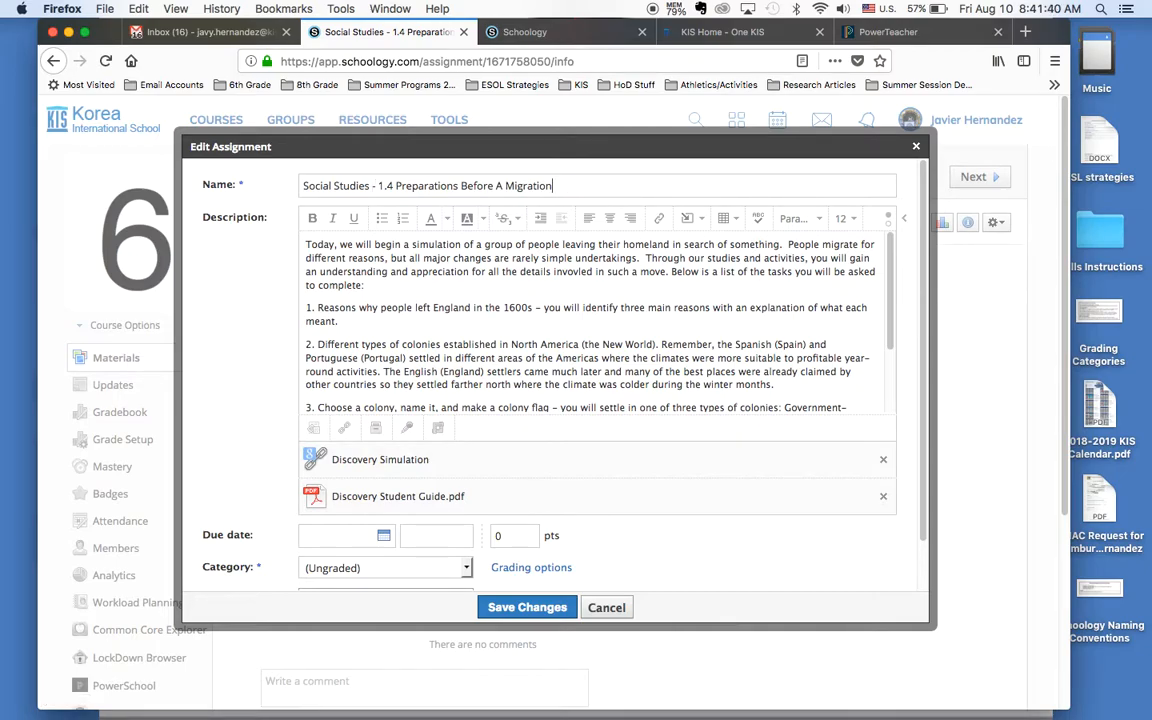
Step: Read through the assignment description and set the due date to 8/24/18 at 01:33PM
{"action": "scroll", "coordinate": [400, 241], "scroll_direction": "down", "scroll_amount": 2}
{"action": "scroll", "coordinate": [443, 266], "scroll_direction": "down", "scroll_amount": 4}
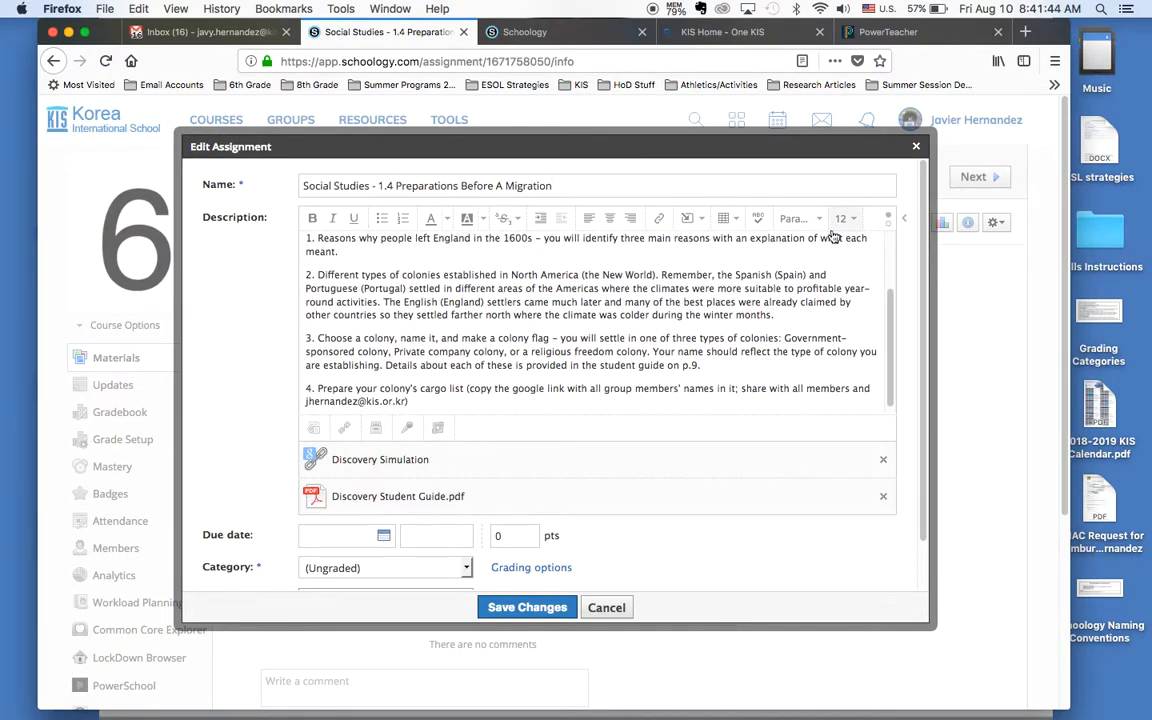
{"action": "scroll", "coordinate": [530, 325], "scroll_direction": "down", "scroll_amount": 1}
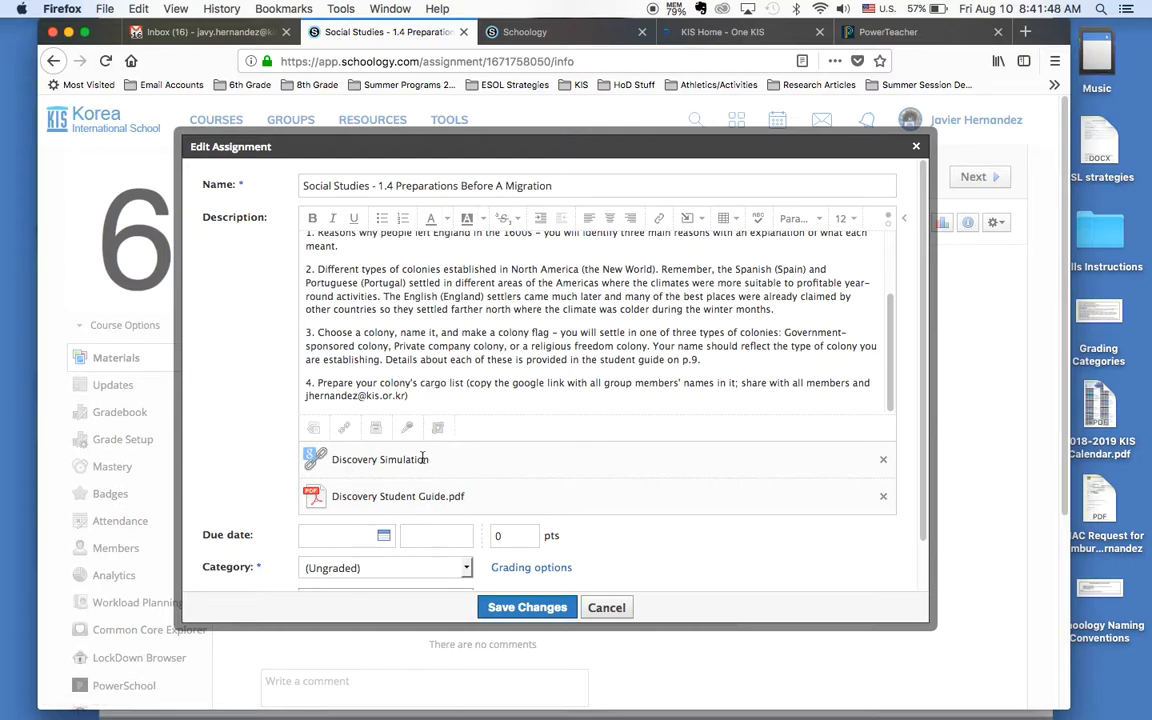
{"action": "left_click", "coordinate": [386, 538]}
{"action": "scroll", "coordinate": [423, 627], "scroll_direction": "down", "scroll_amount": 3}
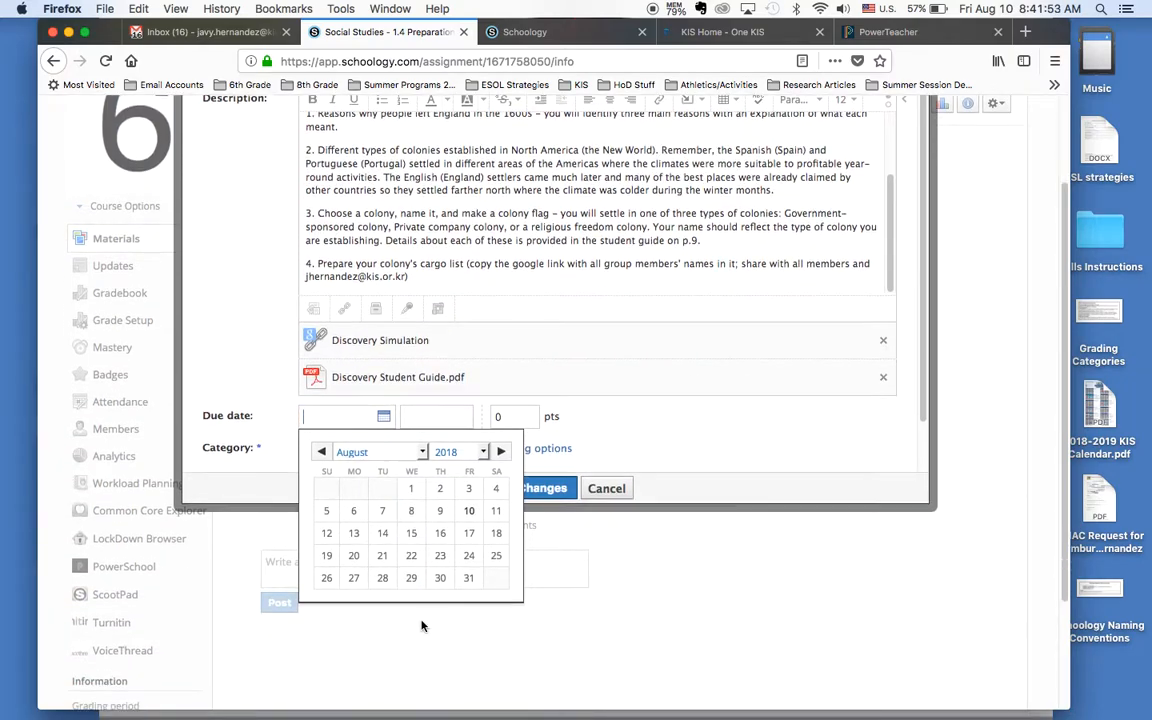
{"action": "left_click", "coordinate": [469, 558]}
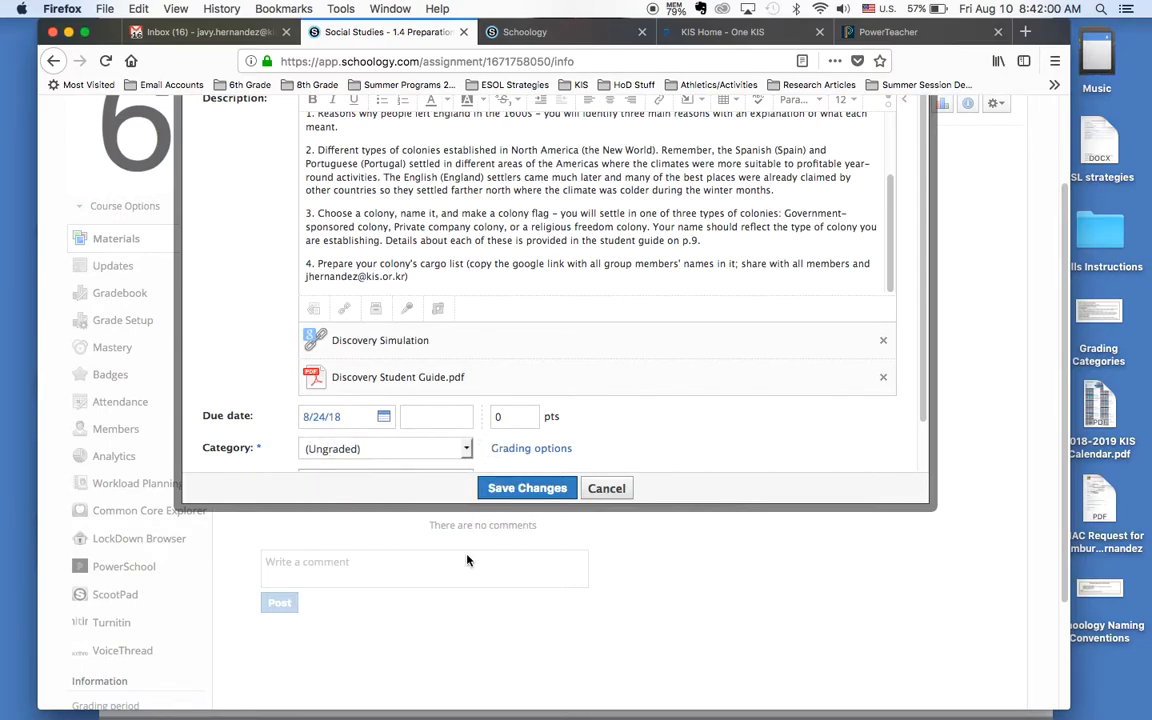
{"action": "left_click", "coordinate": [425, 418]}
{"action": "type", "text": ":3"}
{"action": "key", "text": "Tab"}
Step: Set the assignment's point value to 5
{"action": "left_click", "coordinate": [508, 418]}
{"action": "key", "text": "BackSpace"}
{"action": "type", "text": "5"}
Step: Create a new grading category named Application for the assignment
{"action": "left_click", "coordinate": [448, 453]}
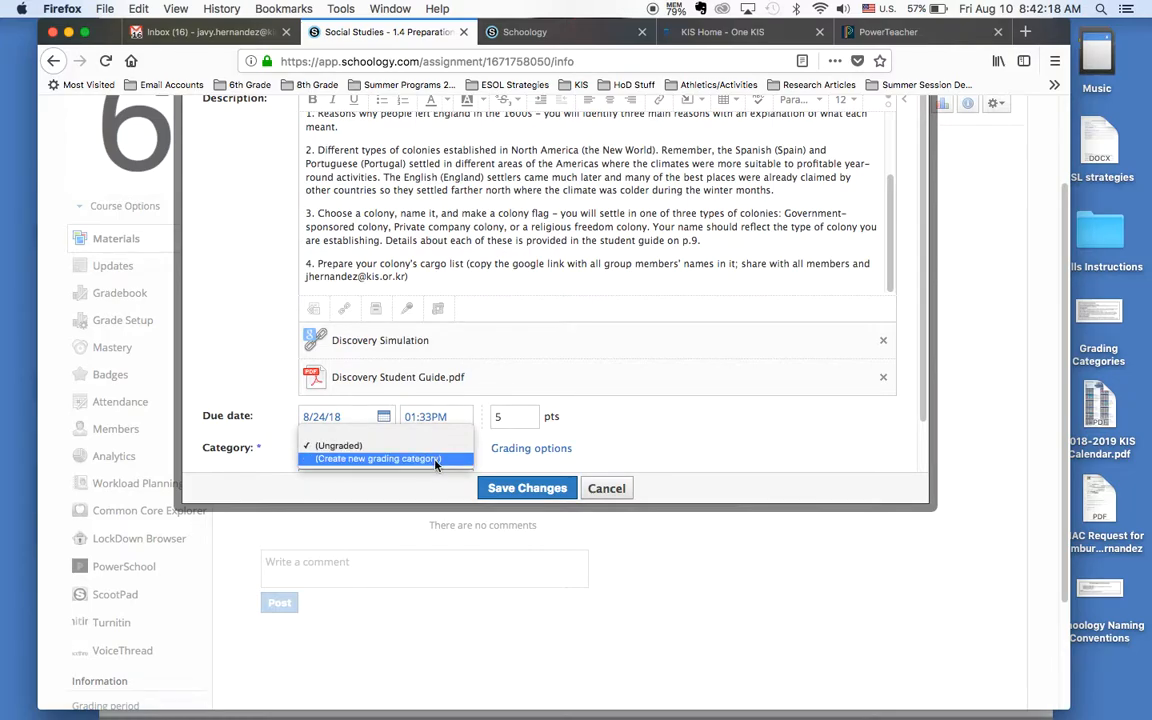
{"action": "left_click", "coordinate": [435, 464]}
{"action": "scroll", "coordinate": [428, 458], "scroll_direction": "down", "scroll_amount": 2}
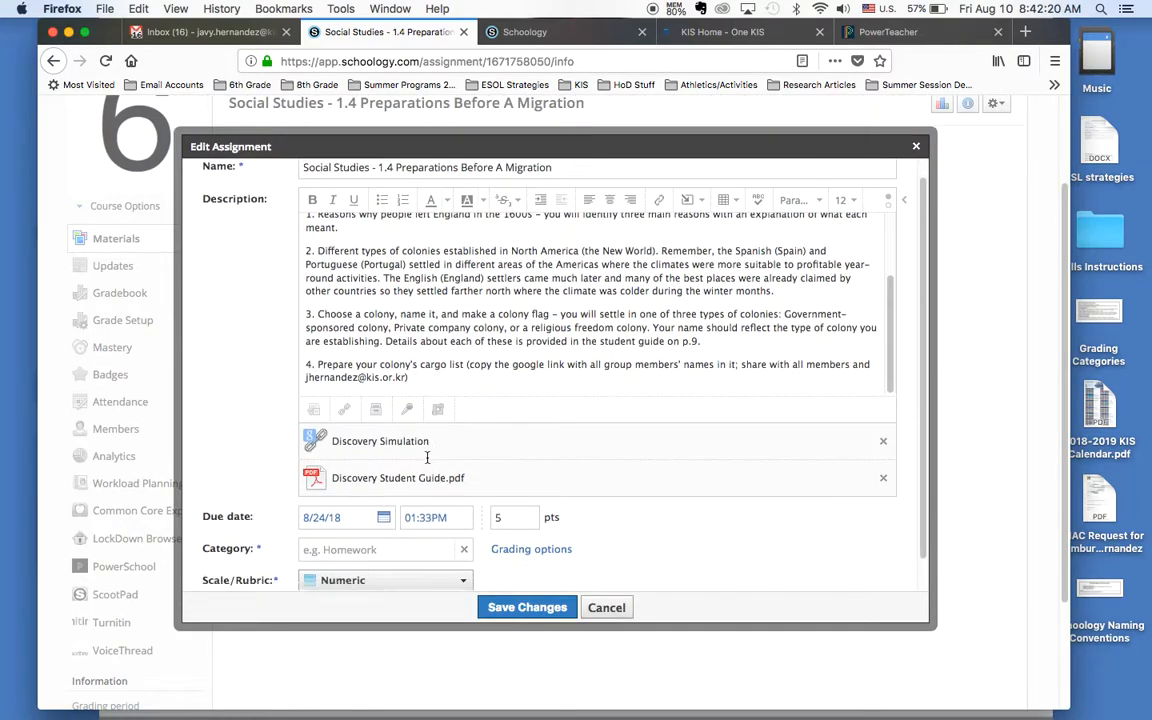
{"action": "left_click", "coordinate": [408, 521]}
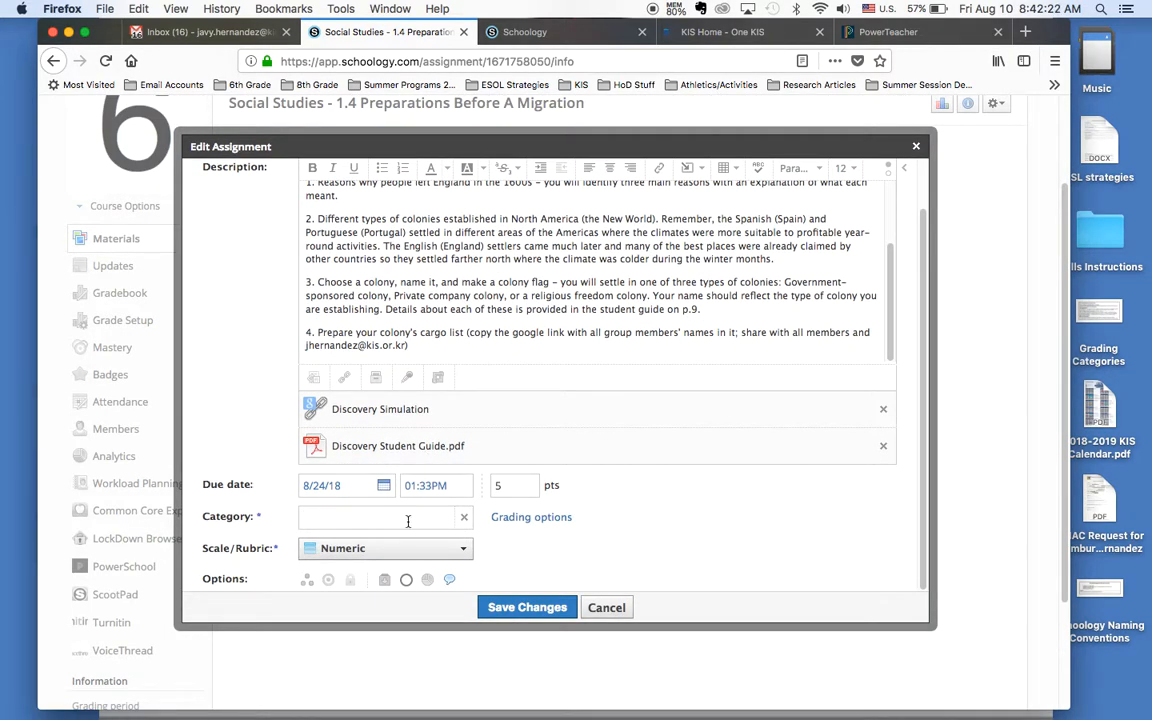
{"action": "type", "text": "Appli"}
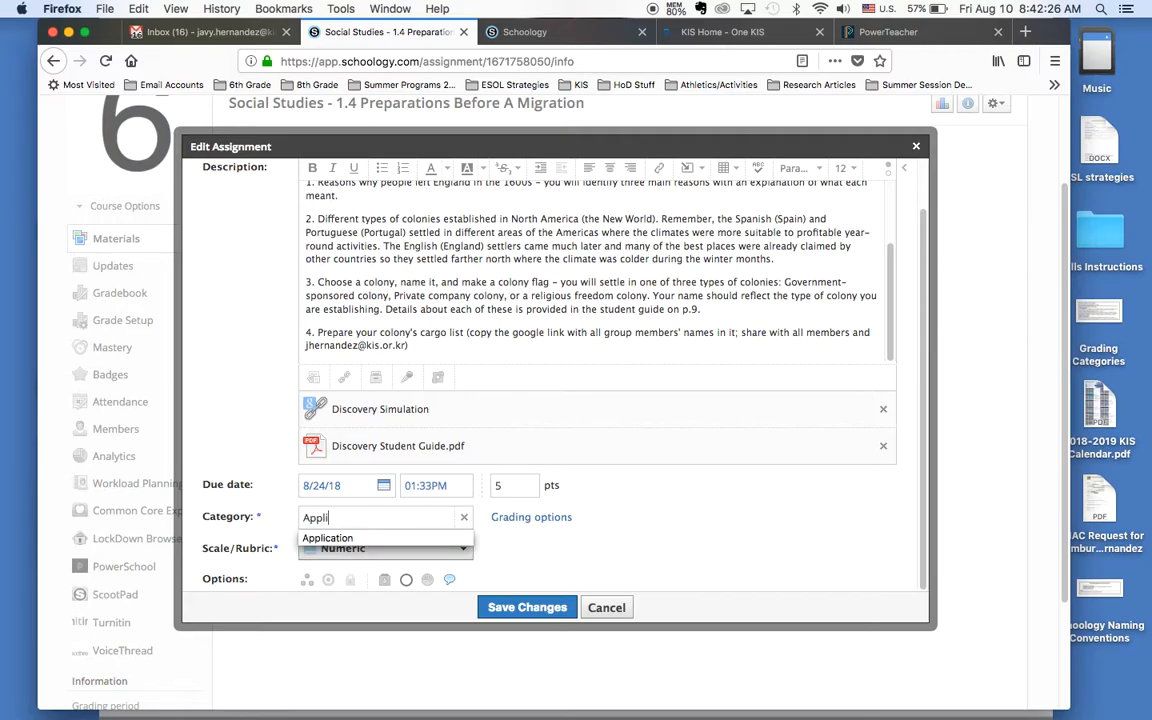
{"action": "key", "text": "Return"}
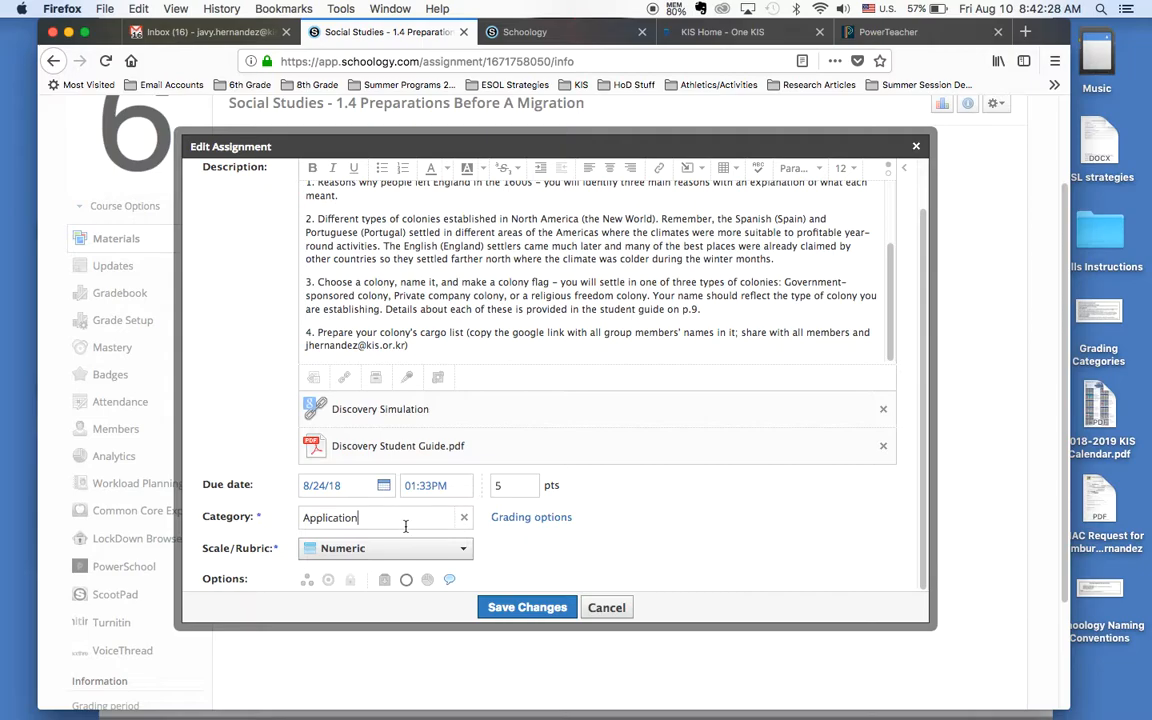
Step: Keep the assignment's scale set to Numeric and enable student submissions
{"action": "left_click", "coordinate": [466, 552]}
{"action": "scroll", "coordinate": [467, 558], "scroll_direction": "down", "scroll_amount": 2}
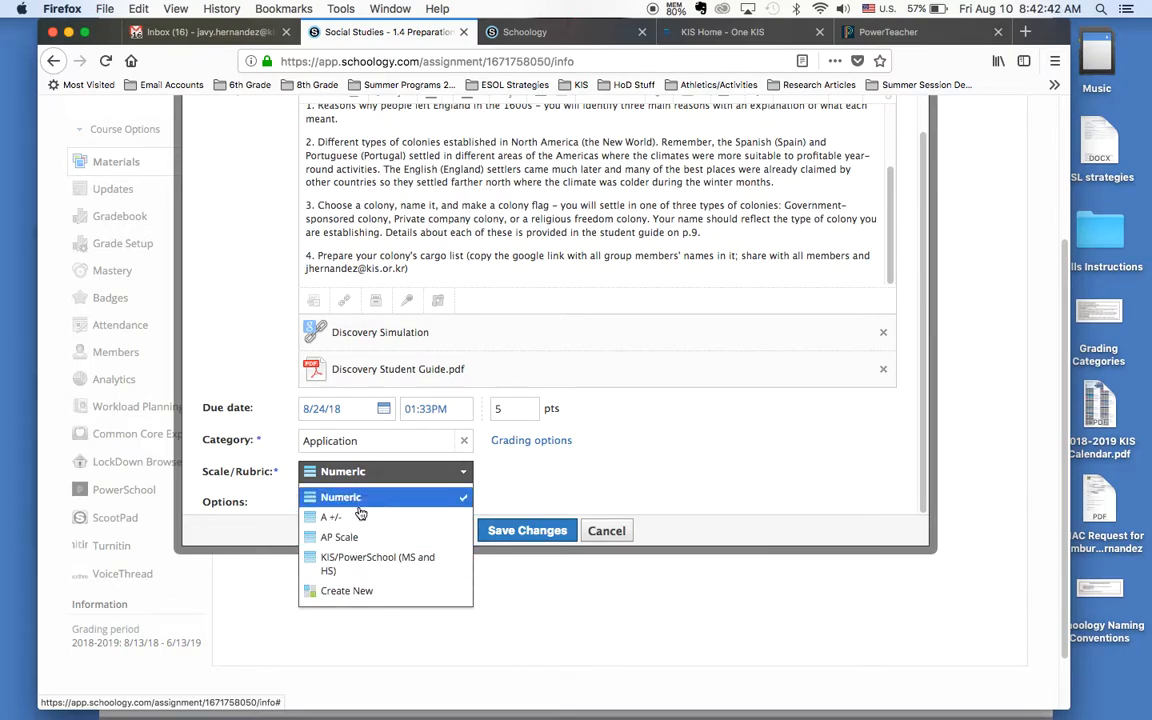
{"action": "left_click", "coordinate": [432, 490]}
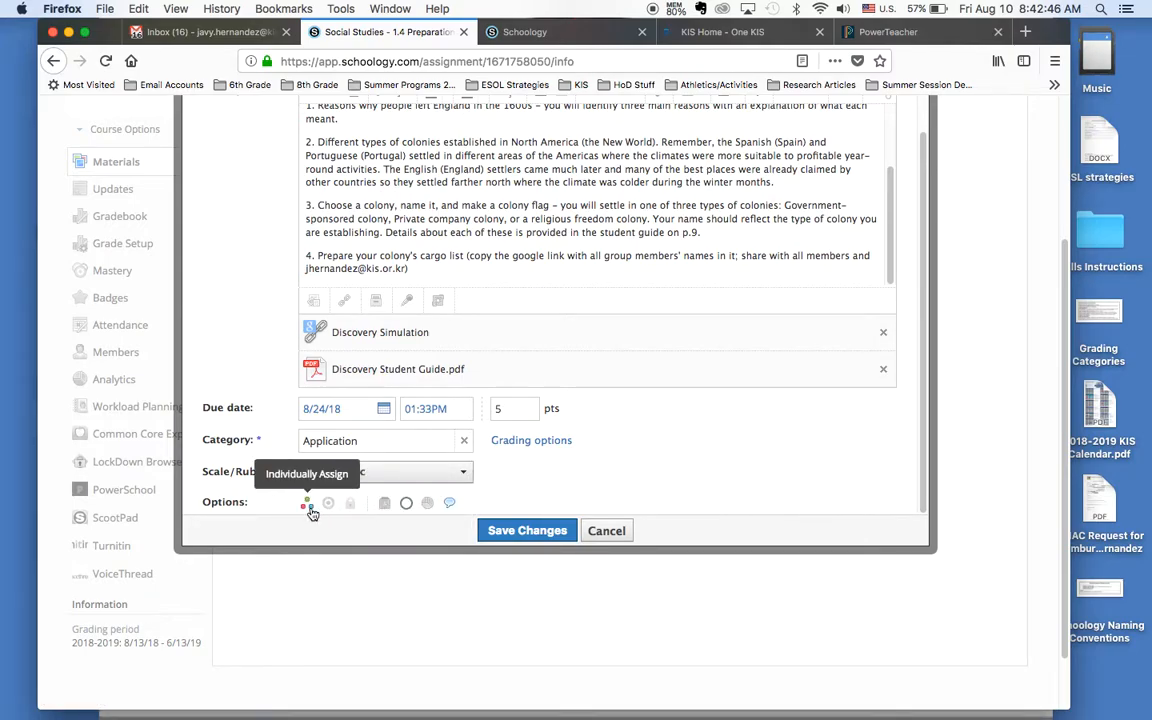
{"action": "left_click", "coordinate": [385, 504]}
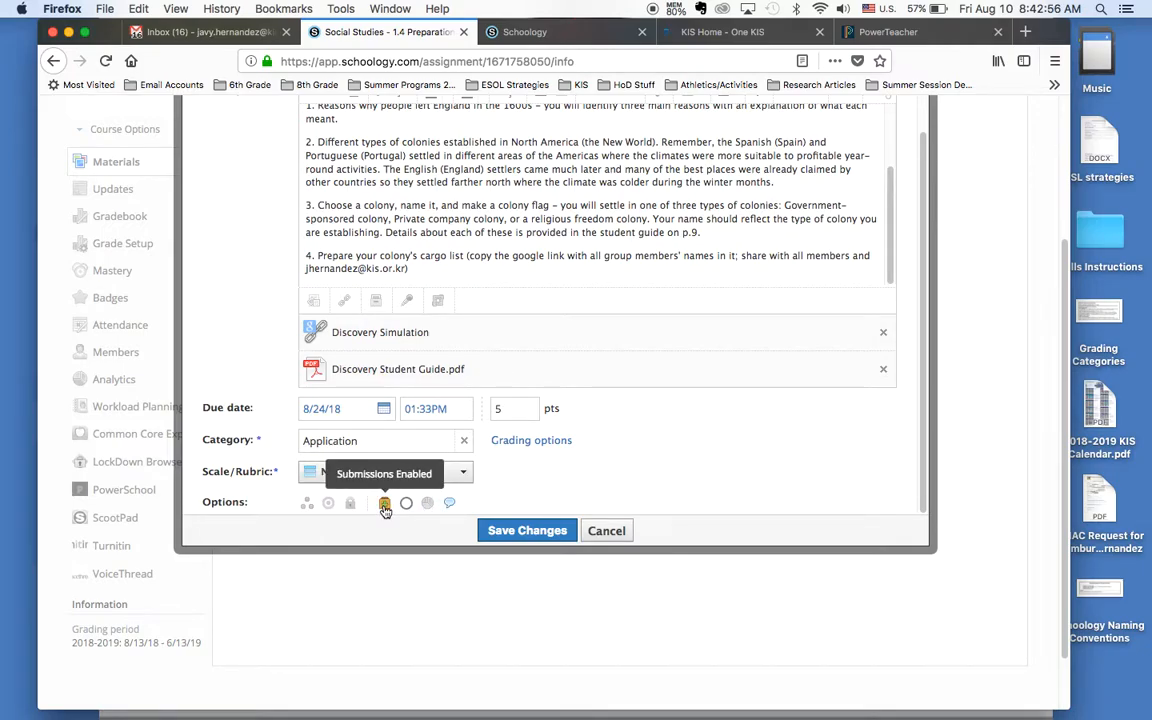
Step: Browse the learning objectives available for alignment, including the State Standards list, and close the list without adding any
{"action": "left_click", "coordinate": [330, 505]}
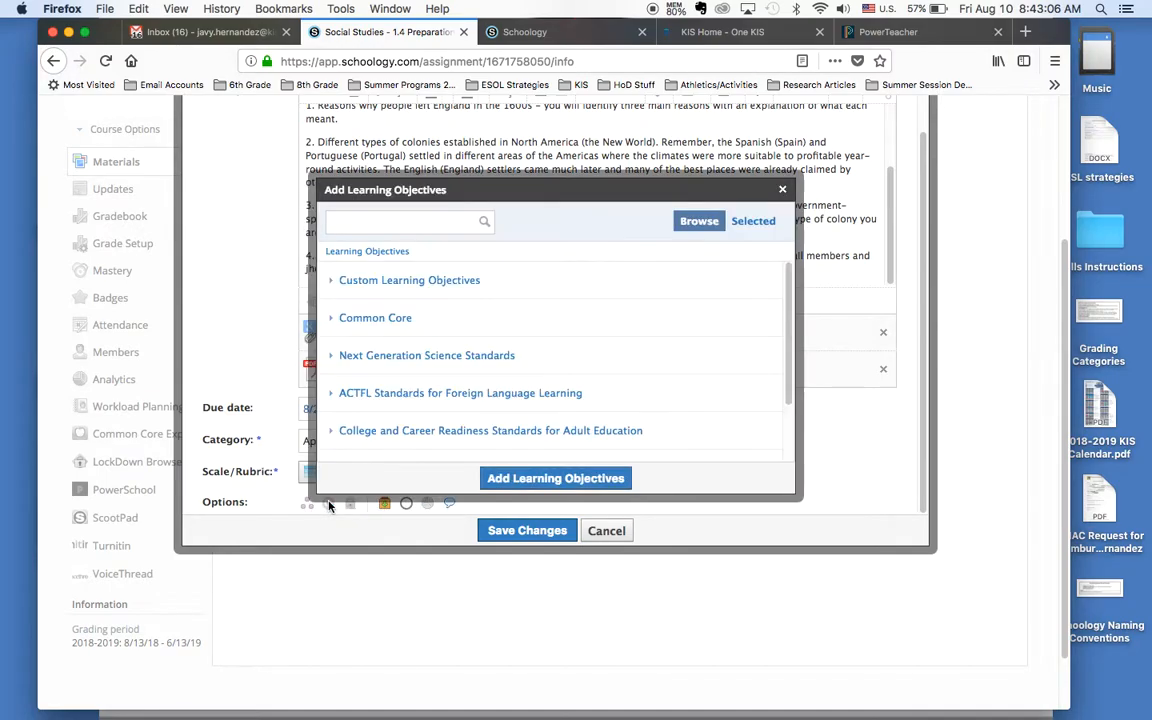
{"action": "scroll", "coordinate": [400, 337], "scroll_direction": "down", "scroll_amount": 3}
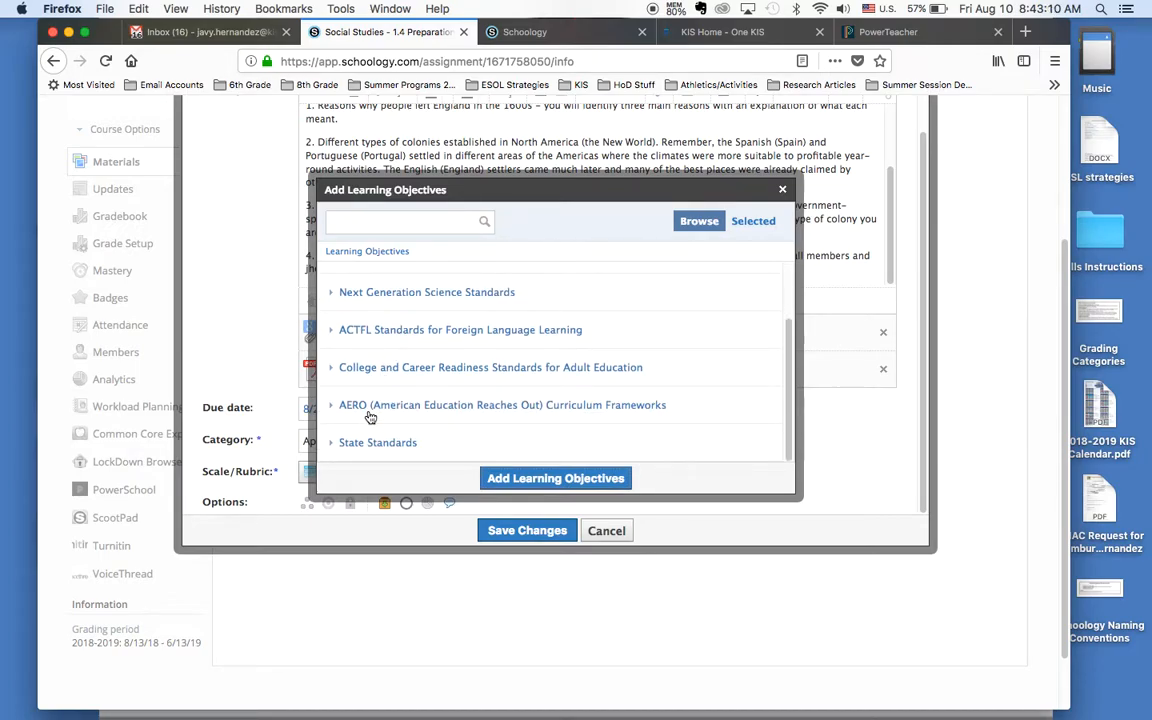
{"action": "scroll", "coordinate": [372, 418], "scroll_direction": "up", "scroll_amount": 2}
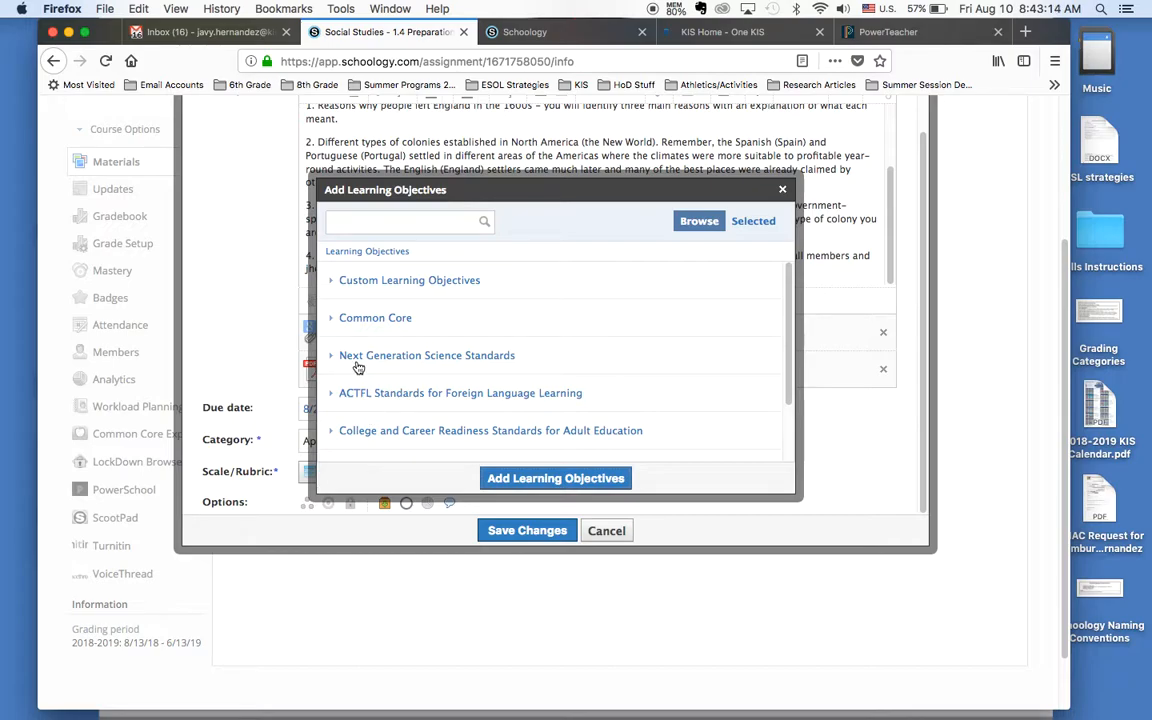
{"action": "scroll", "coordinate": [335, 390], "scroll_direction": "down", "scroll_amount": 2}
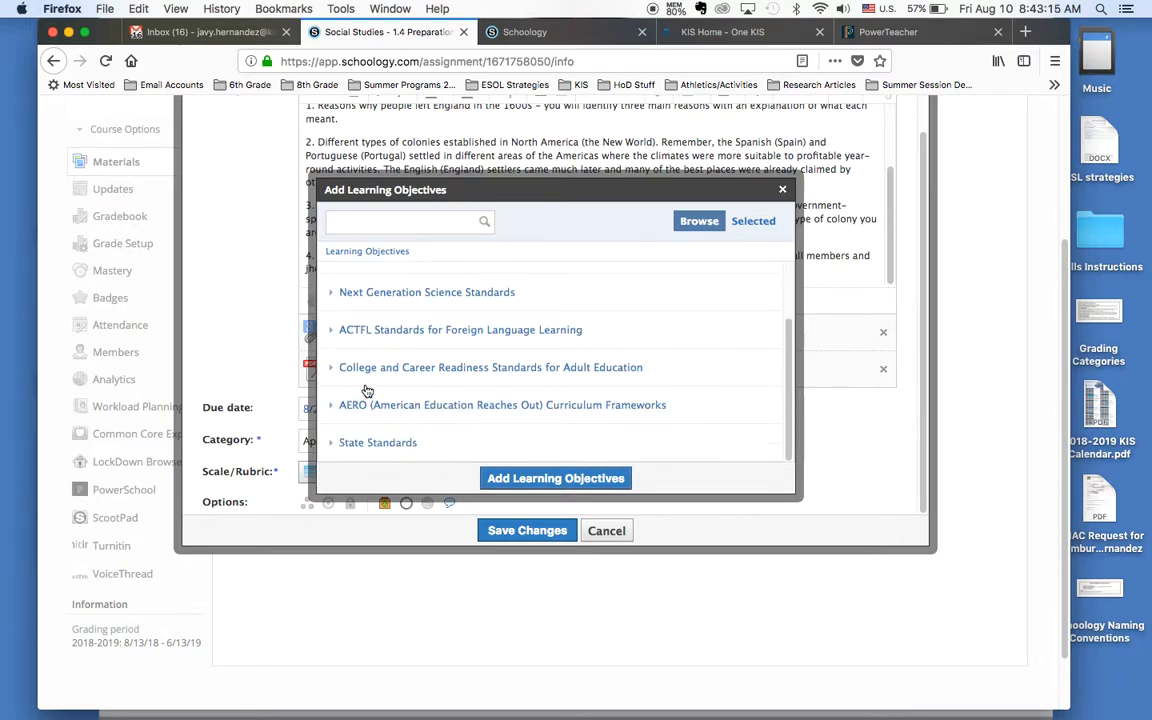
{"action": "left_click", "coordinate": [375, 444]}
{"action": "scroll", "coordinate": [378, 350], "scroll_direction": "down", "scroll_amount": 5}
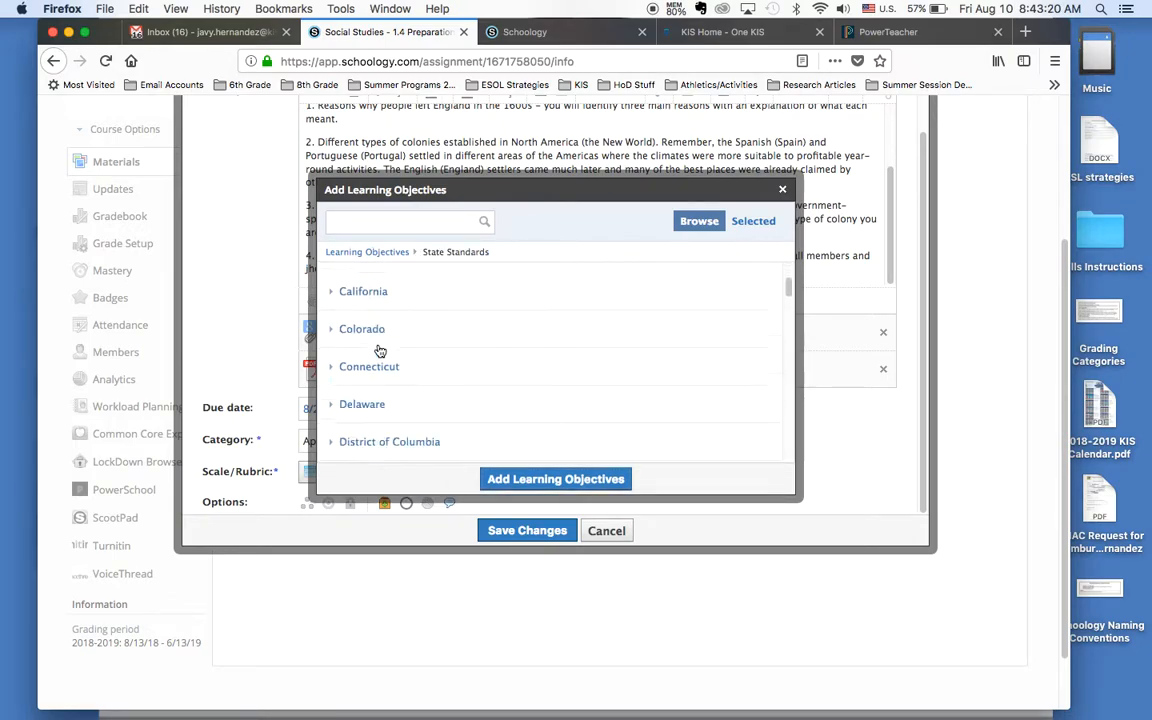
{"action": "scroll", "coordinate": [380, 350], "scroll_direction": "down", "scroll_amount": 15}
{"action": "scroll", "coordinate": [380, 350], "scroll_direction": "up", "scroll_amount": 3}
{"action": "scroll", "coordinate": [380, 350], "scroll_direction": "up", "scroll_amount": 20}
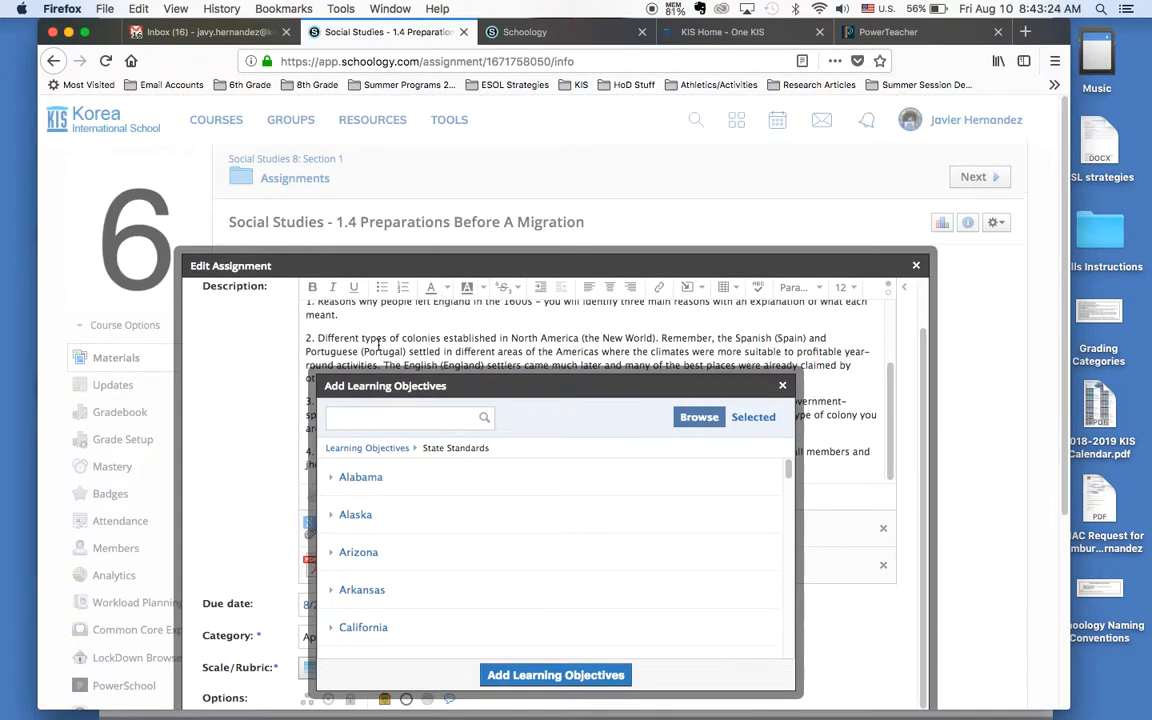
{"action": "left_click", "coordinate": [782, 386]}
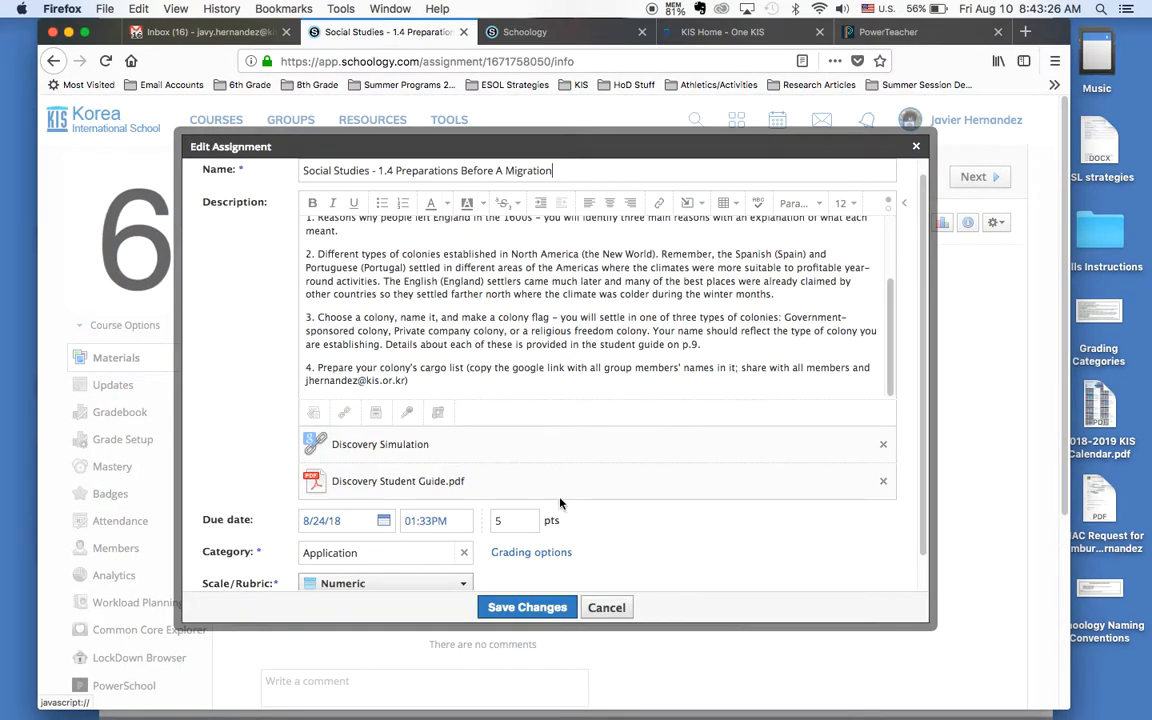
Step: Turn on individual assignment and assign the work to three students found by their surnames
{"action": "scroll", "coordinate": [317, 527], "scroll_direction": "down", "scroll_amount": 1}
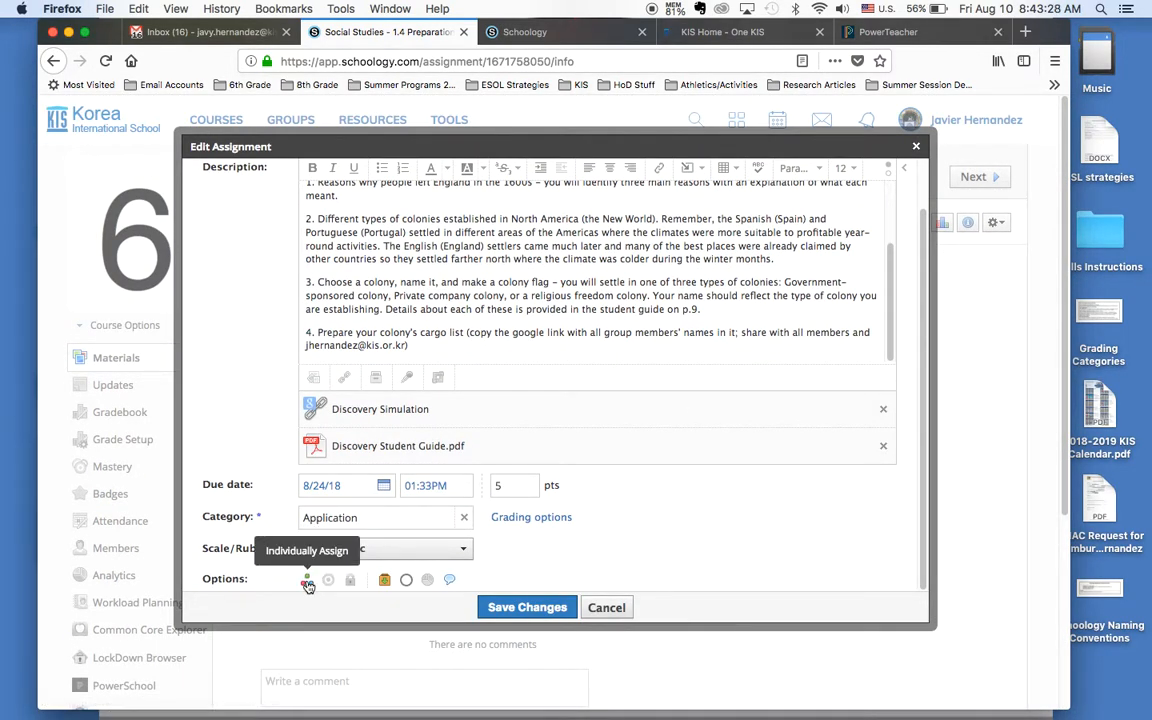
{"action": "left_click", "coordinate": [308, 585]}
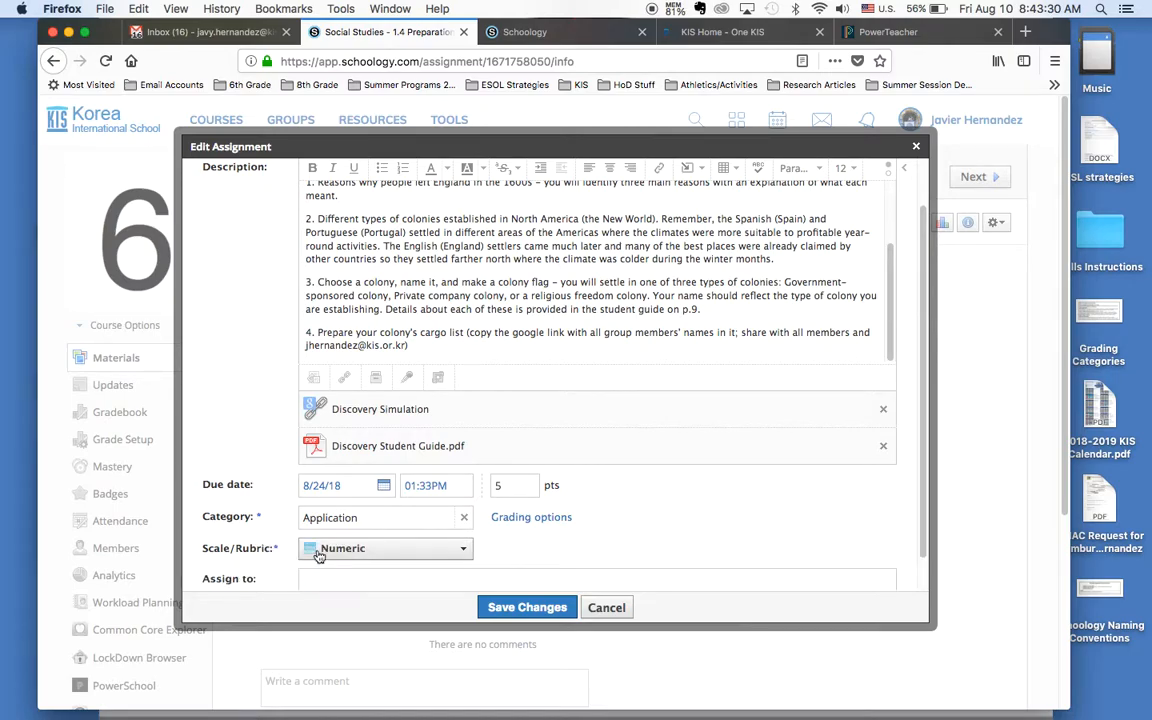
{"action": "scroll", "coordinate": [351, 530], "scroll_direction": "down", "scroll_amount": 1}
{"action": "left_click", "coordinate": [351, 545]}
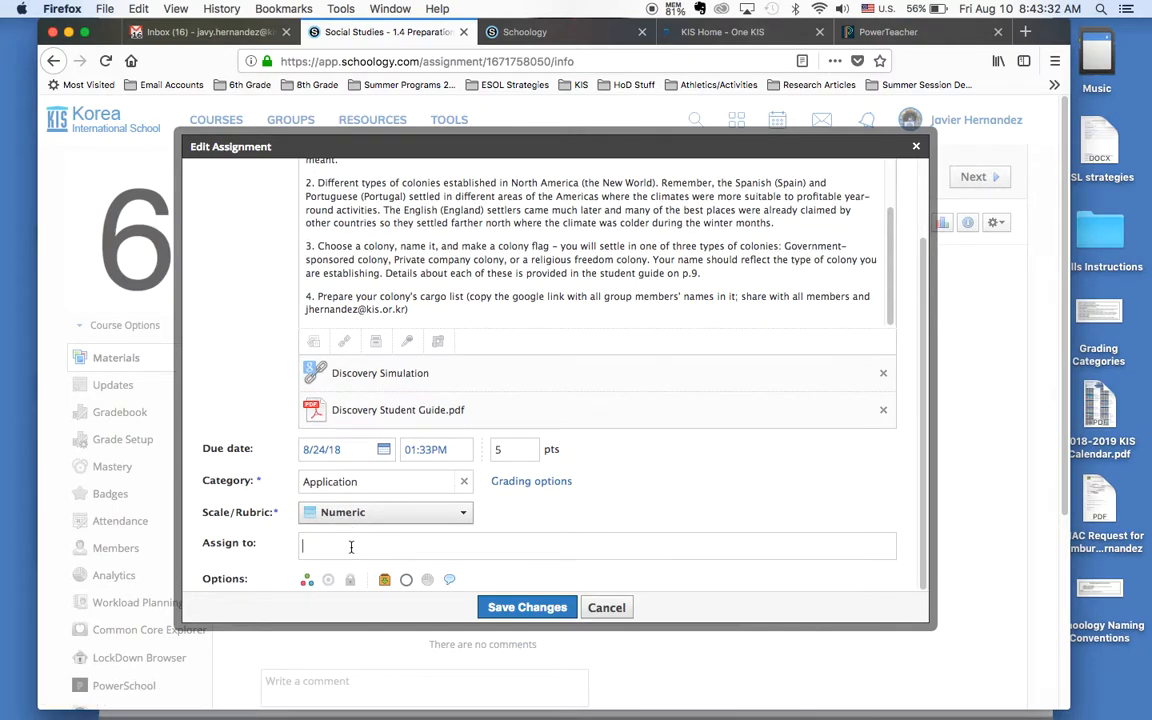
{"action": "type", "text": "lee"}
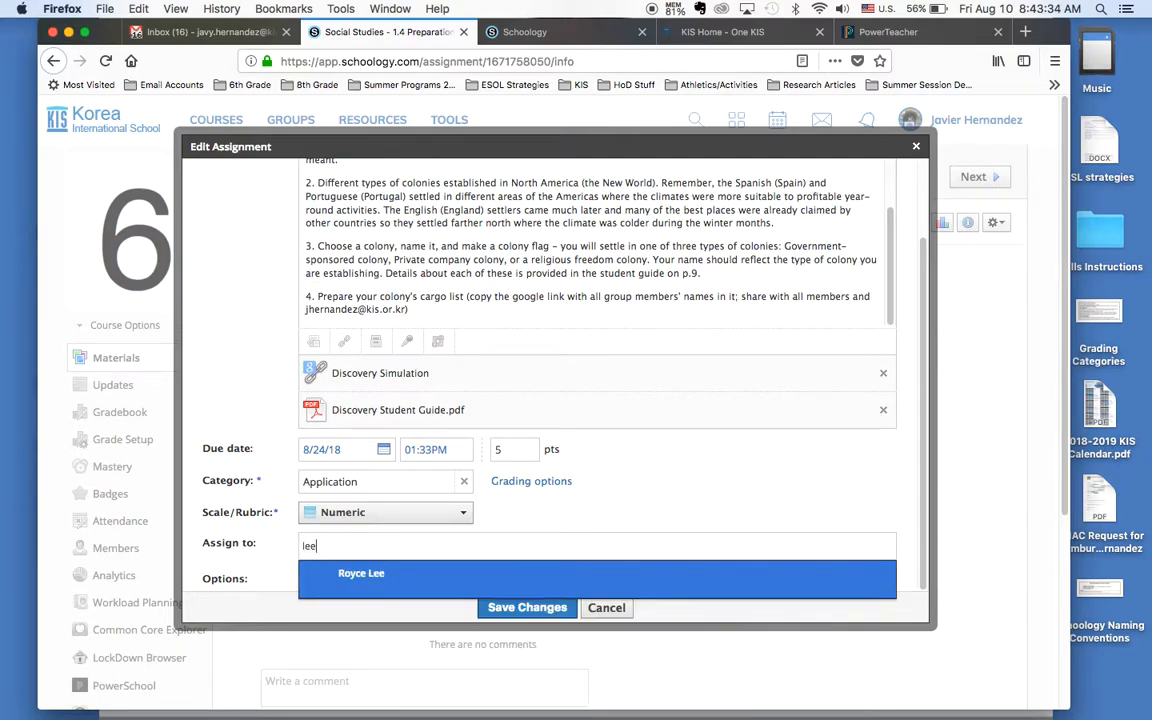
{"action": "left_click", "coordinate": [355, 575]}
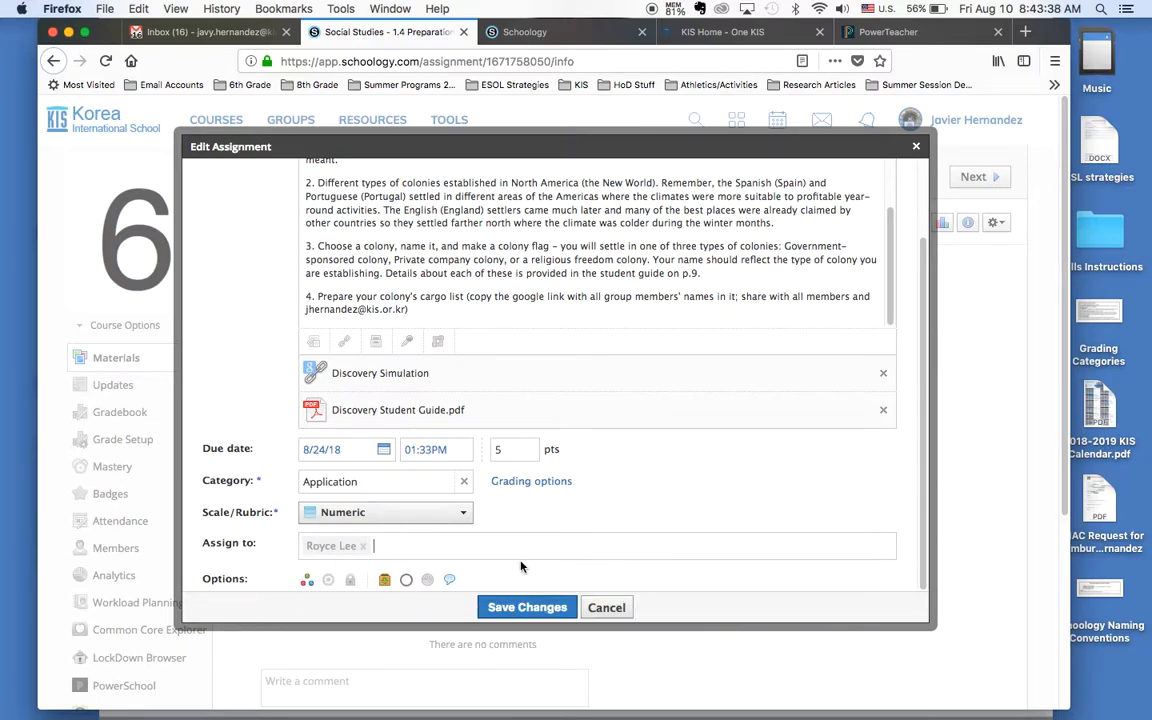
{"action": "type", "text": "kim"}
{"action": "key", "text": "Return"}
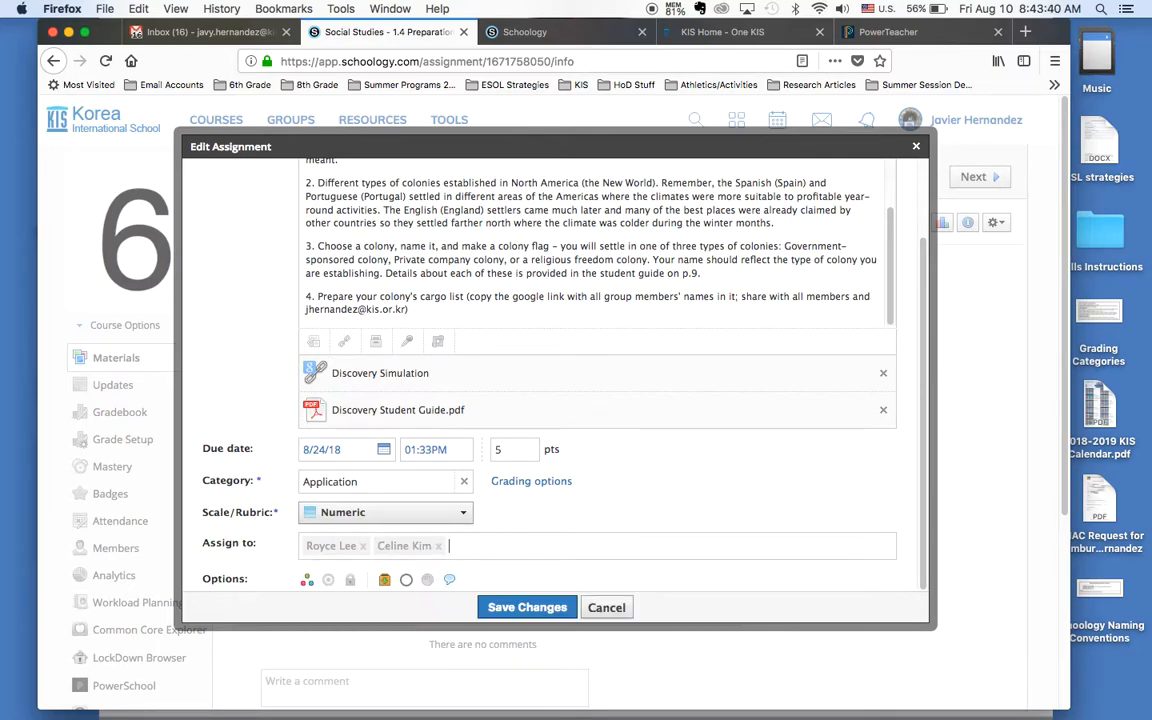
{"action": "type", "text": "and"}
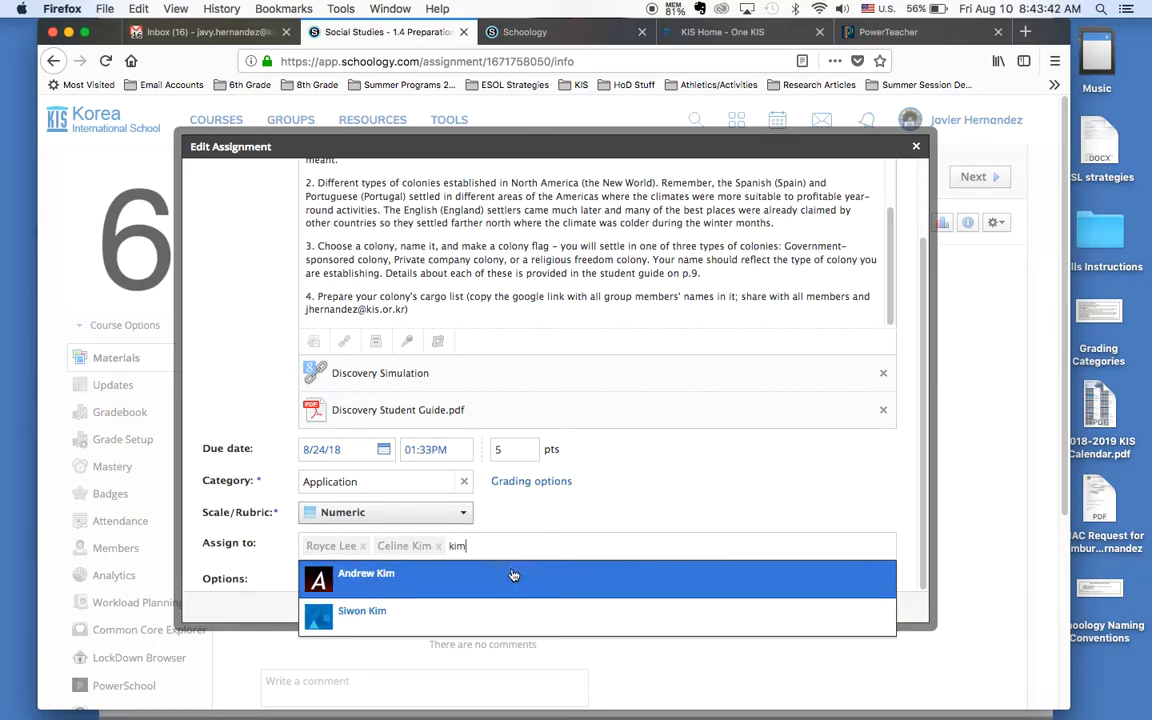
{"action": "left_click", "coordinate": [507, 578]}
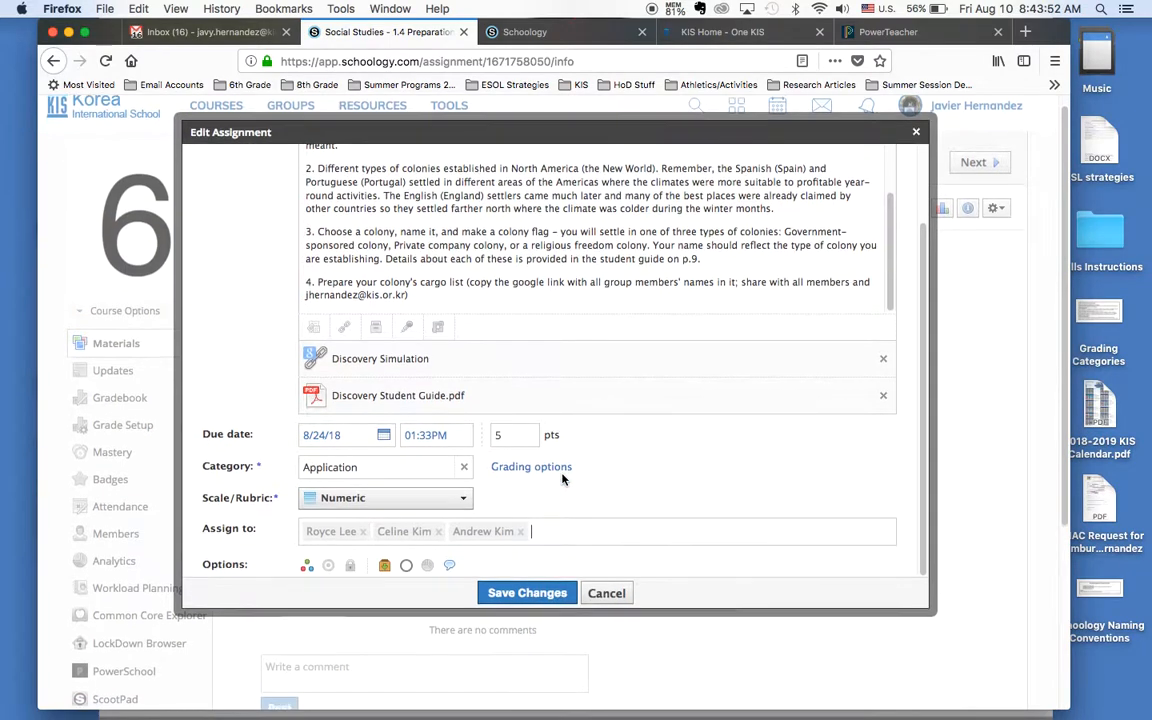
Step: Review the assignment's individual assignees and options, and discard the unsaved edits
{"action": "scroll", "coordinate": [558, 465], "scroll_direction": "up", "scroll_amount": 5}
{"action": "scroll", "coordinate": [548, 430], "scroll_direction": "down", "scroll_amount": 4}
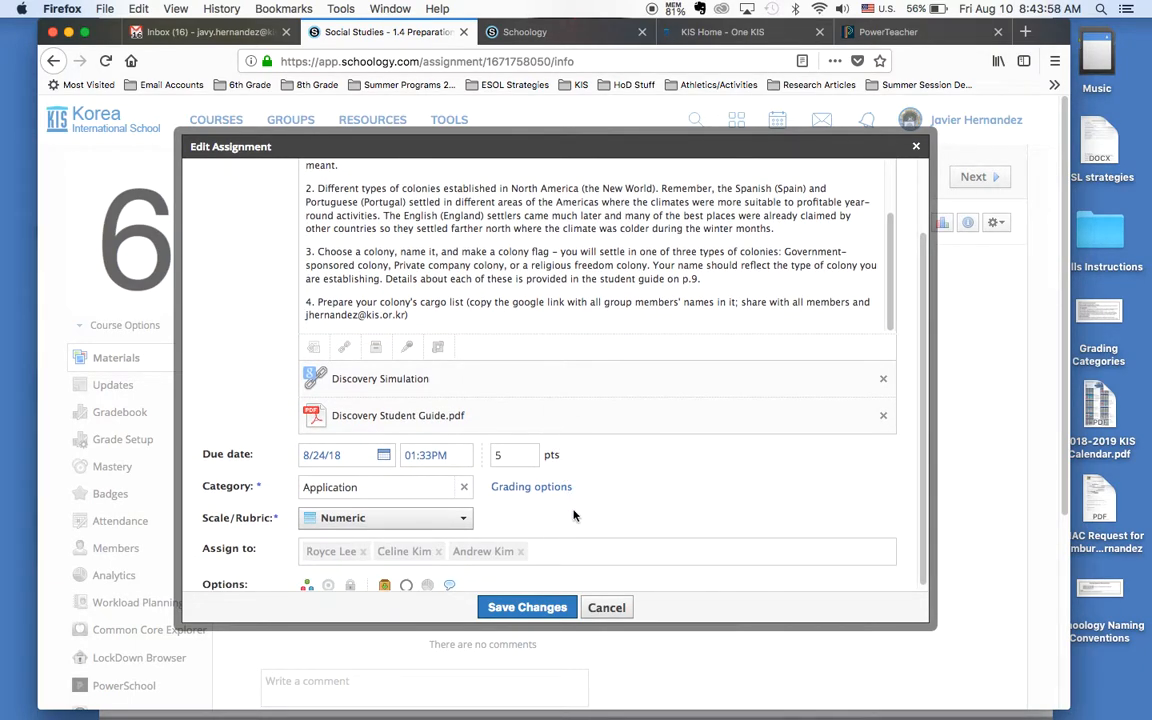
{"action": "scroll", "coordinate": [573, 538], "scroll_direction": "up", "scroll_amount": 2}
{"action": "scroll", "coordinate": [573, 537], "scroll_direction": "down", "scroll_amount": 2}
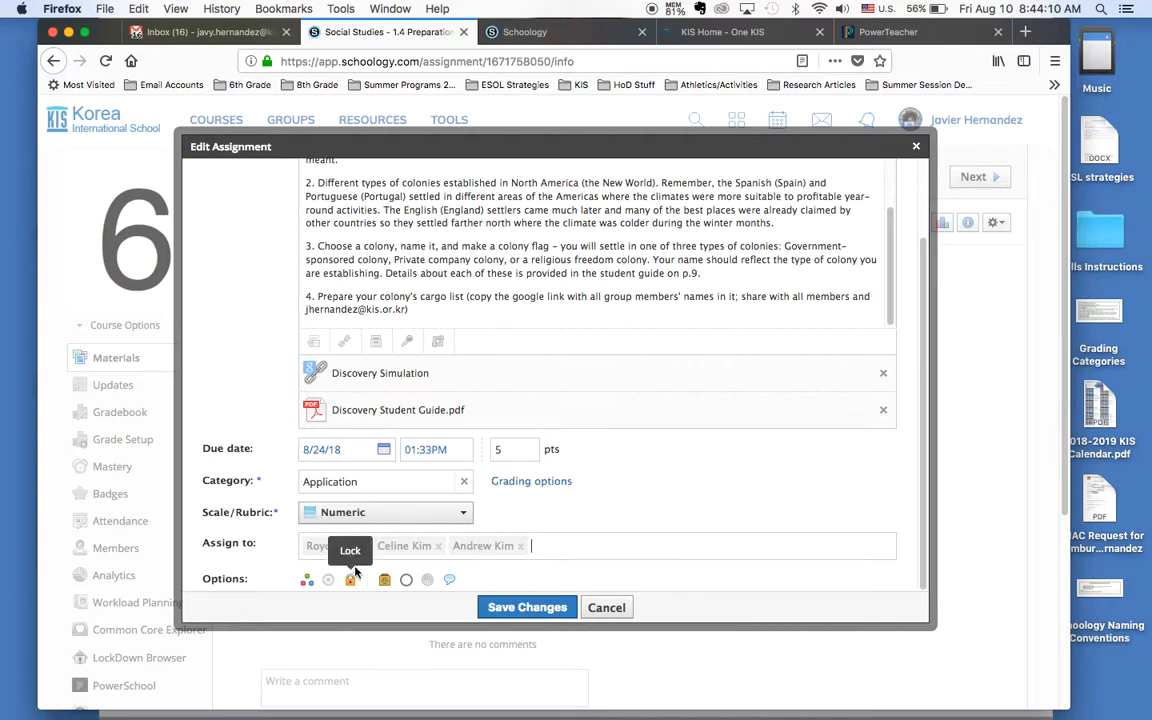
{"action": "left_click", "coordinate": [518, 553]}
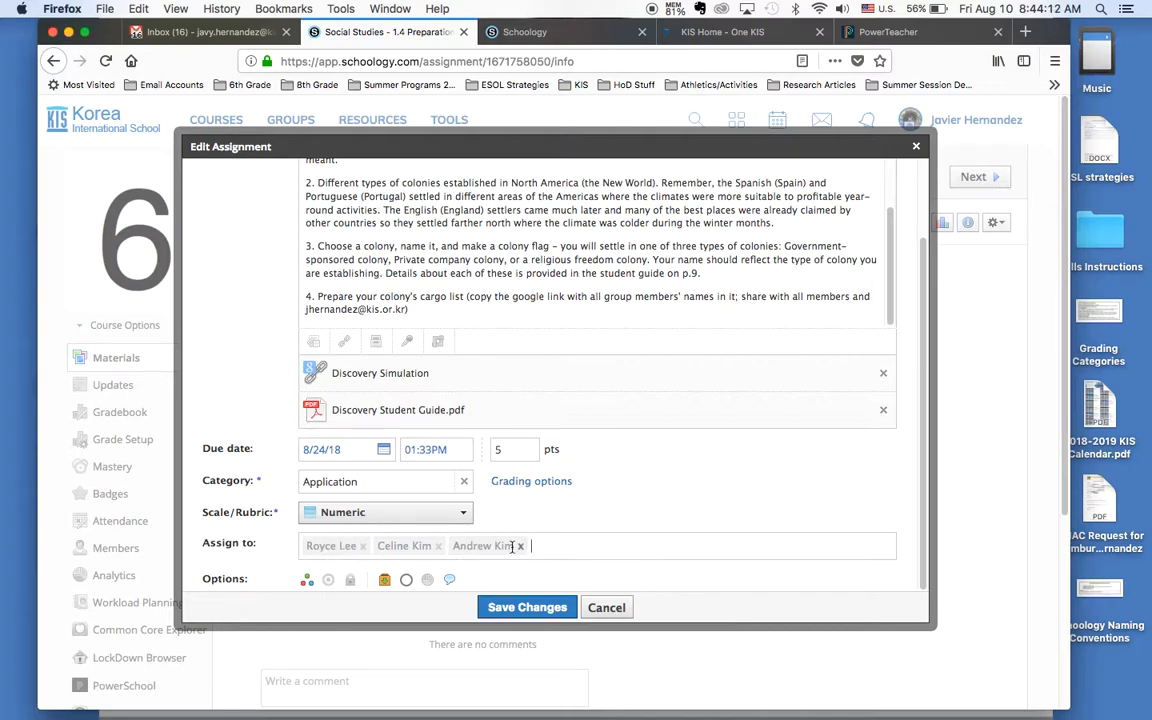
{"action": "scroll", "coordinate": [545, 600], "scroll_direction": "down", "scroll_amount": 2}
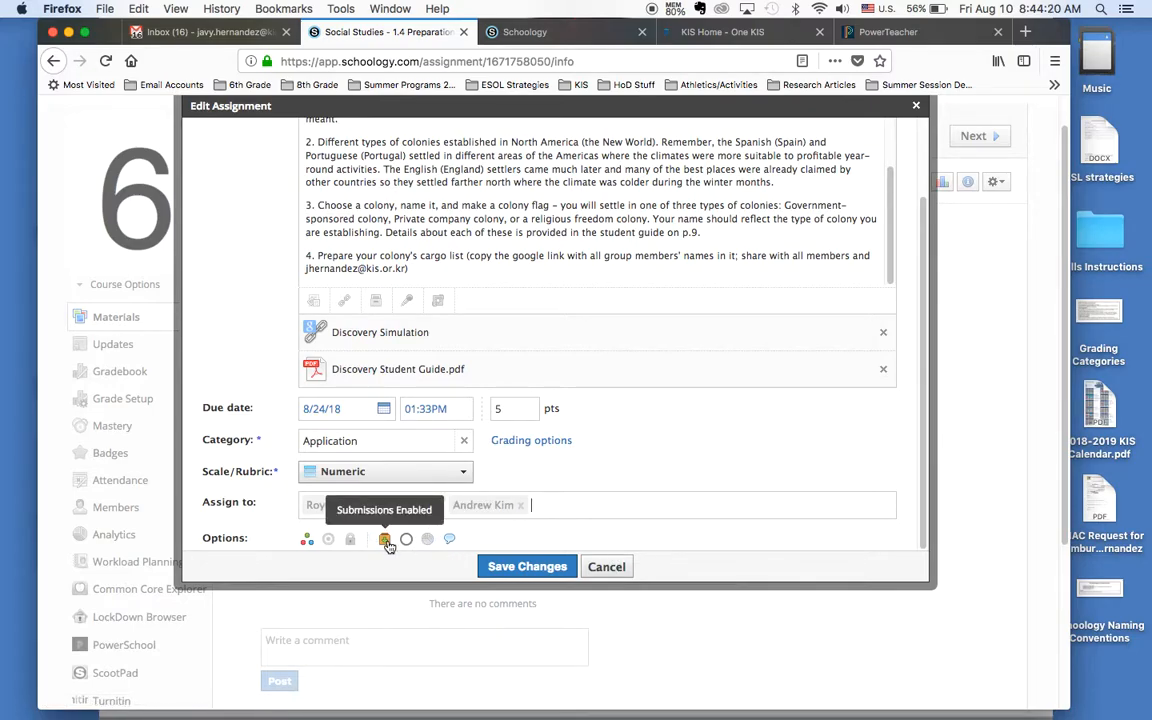
{"action": "left_click", "coordinate": [625, 571]}
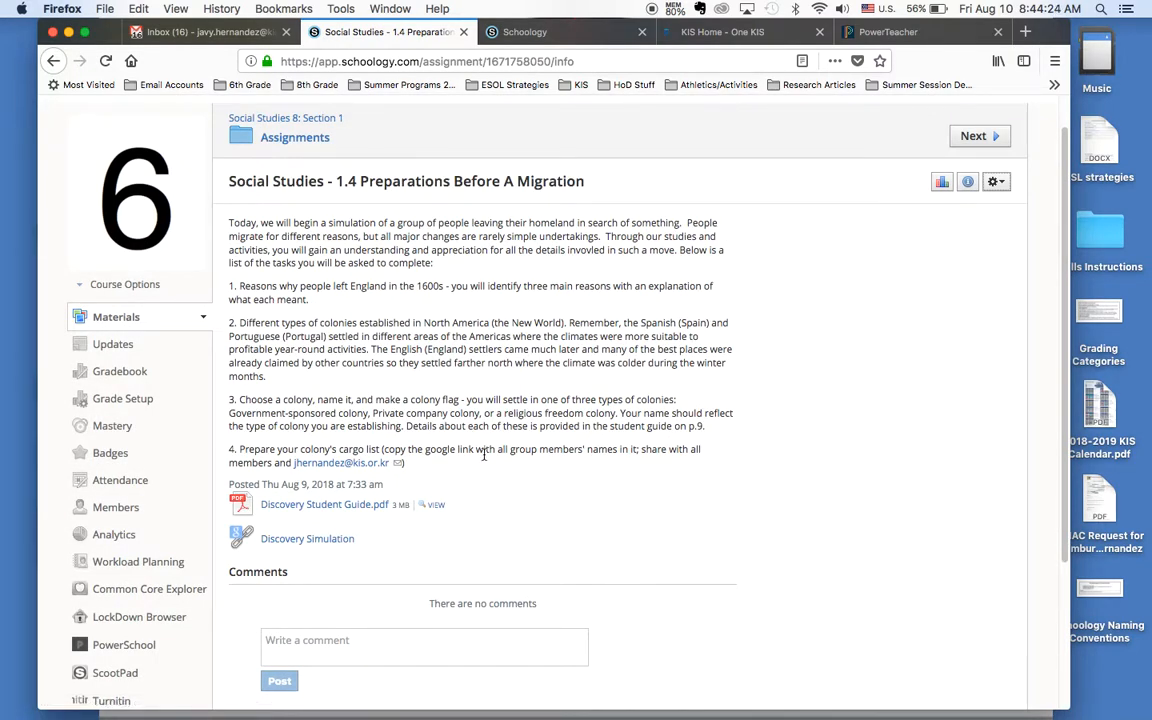
Step: Open the MS Girls Soccer group and view the details of its August 28 Soccer Practice event
{"action": "scroll", "coordinate": [484, 450], "scroll_direction": "up", "scroll_amount": 1}
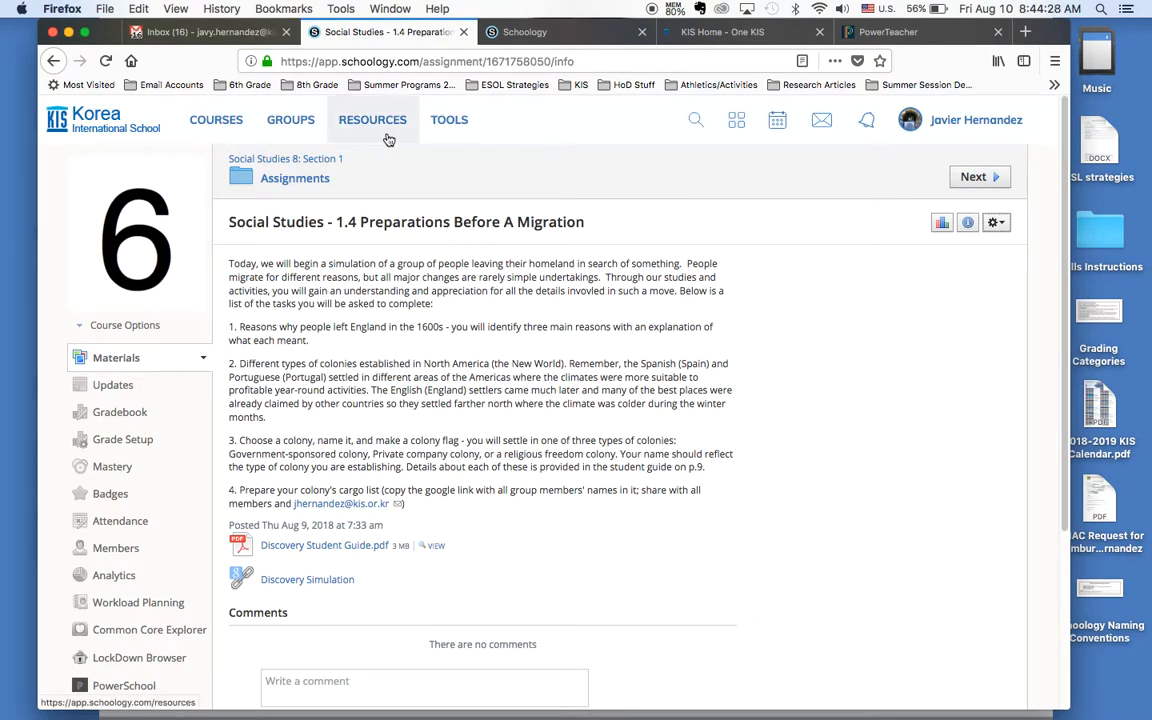
{"action": "left_click", "coordinate": [348, 120]}
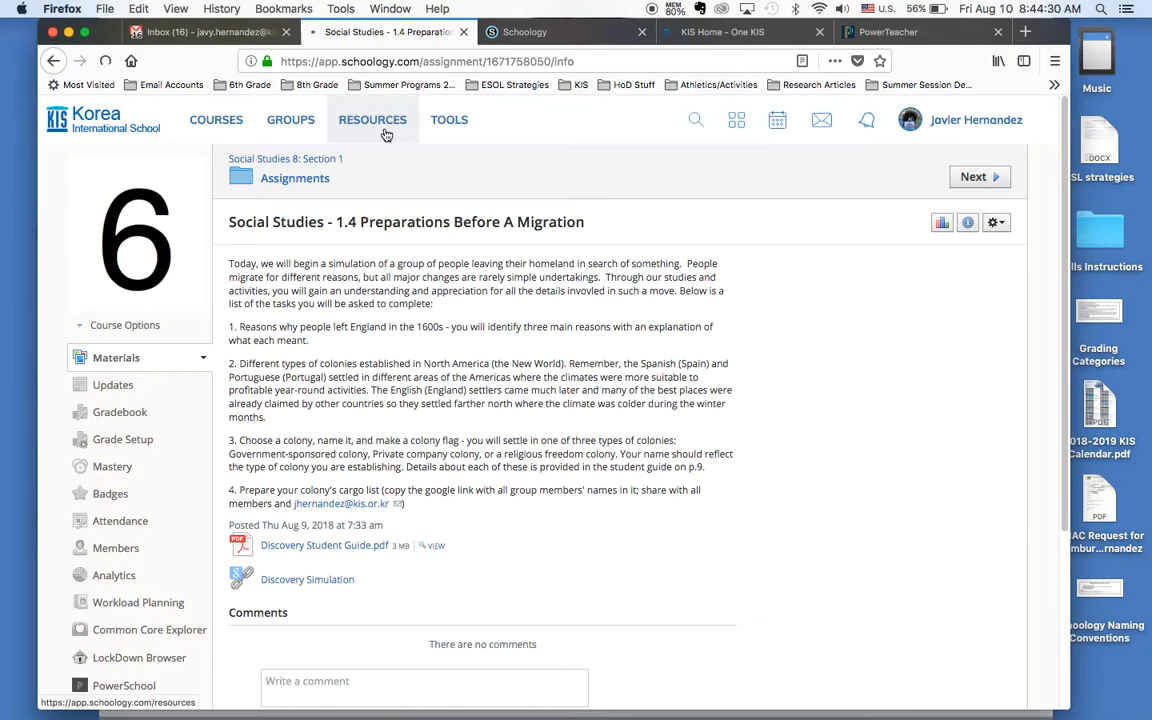
{"action": "left_click", "coordinate": [296, 124]}
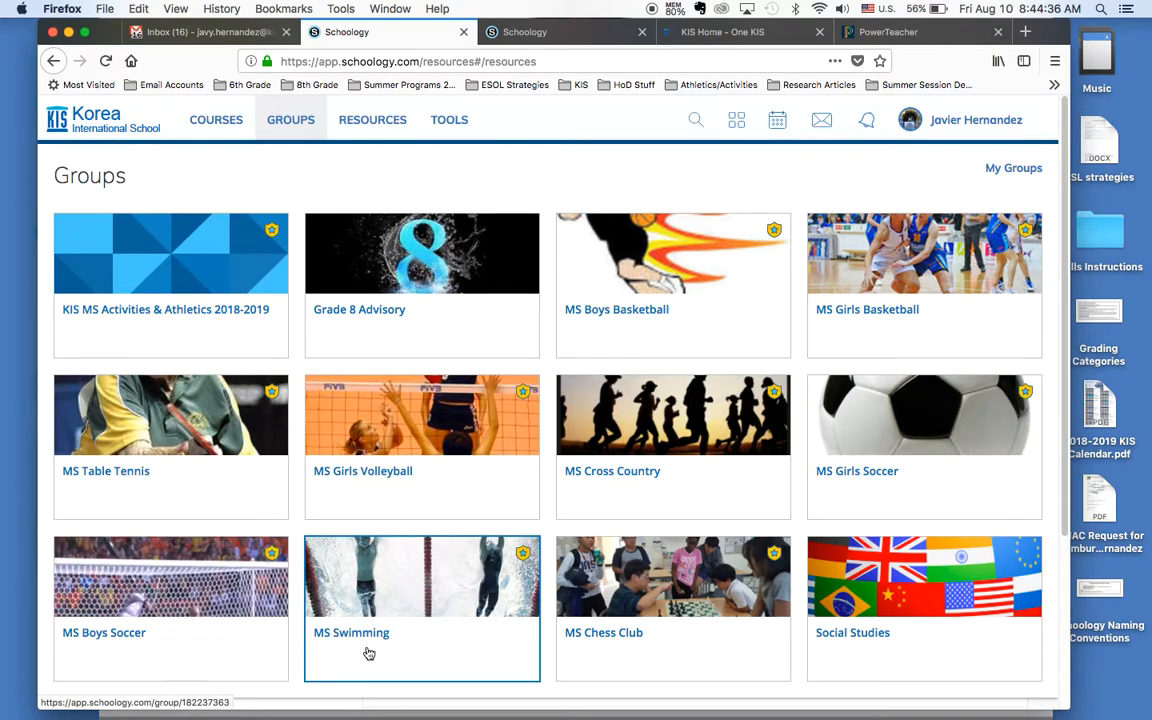
{"action": "left_click", "coordinate": [857, 414]}
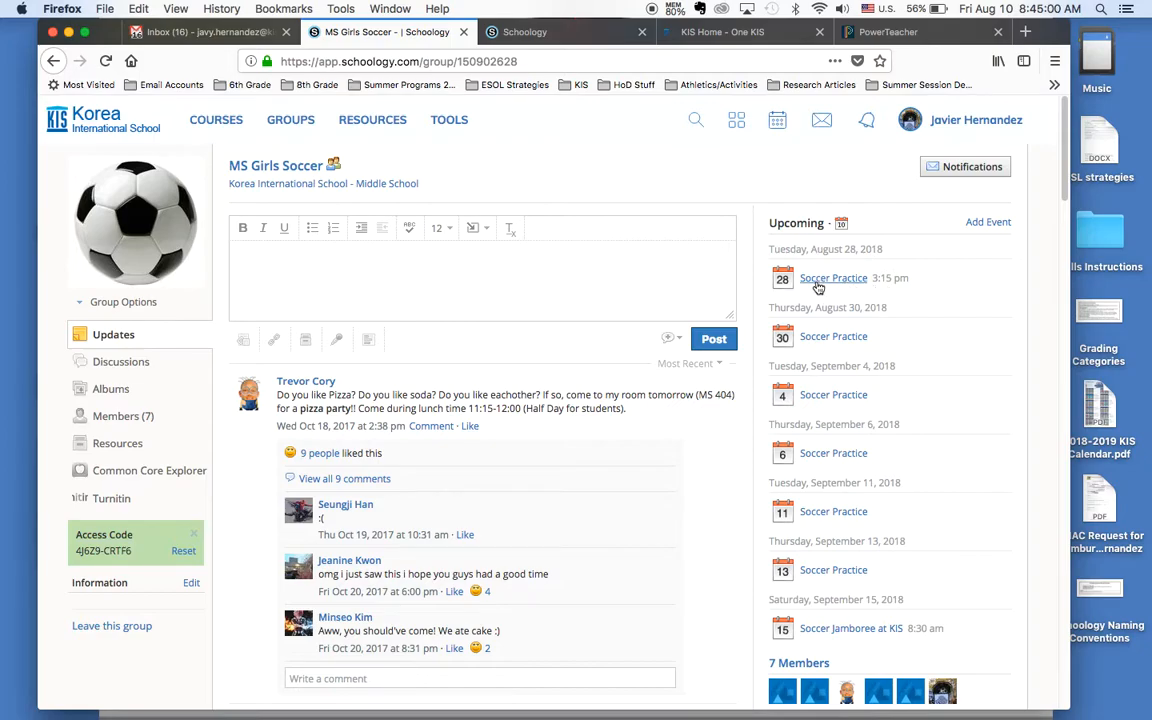
{"action": "left_click", "coordinate": [842, 284]}
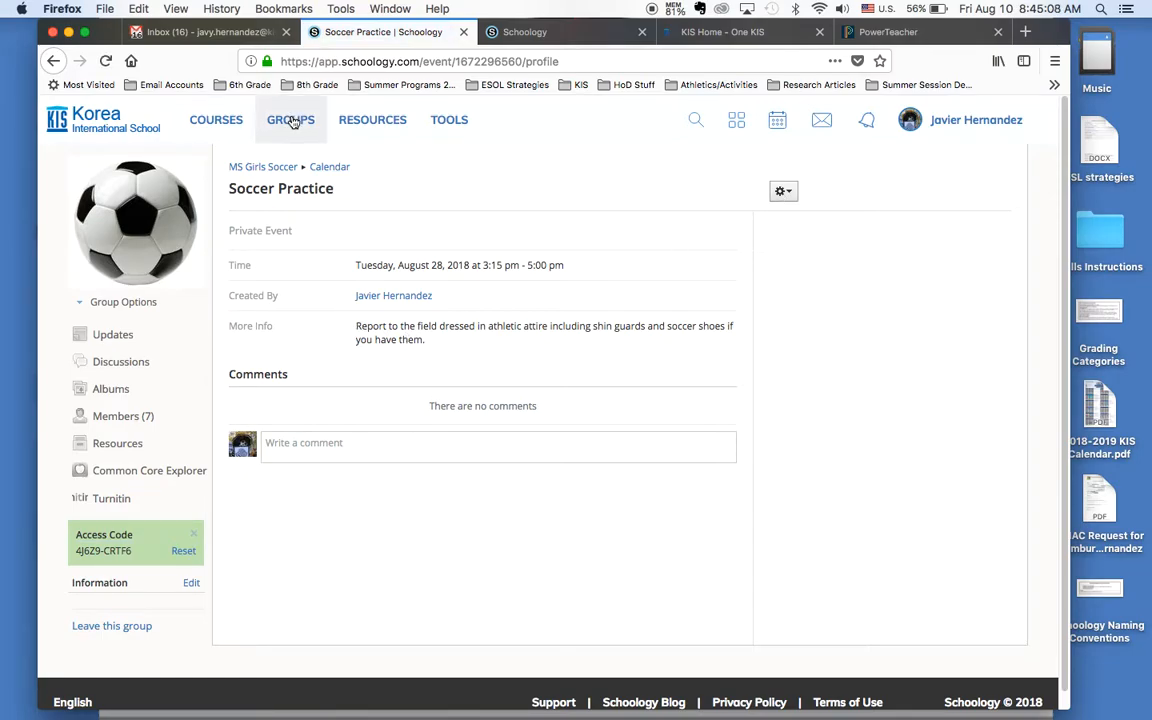
Step: Open the calendar of the Social Studies 8 Section 1 course
{"action": "left_click", "coordinate": [225, 122]}
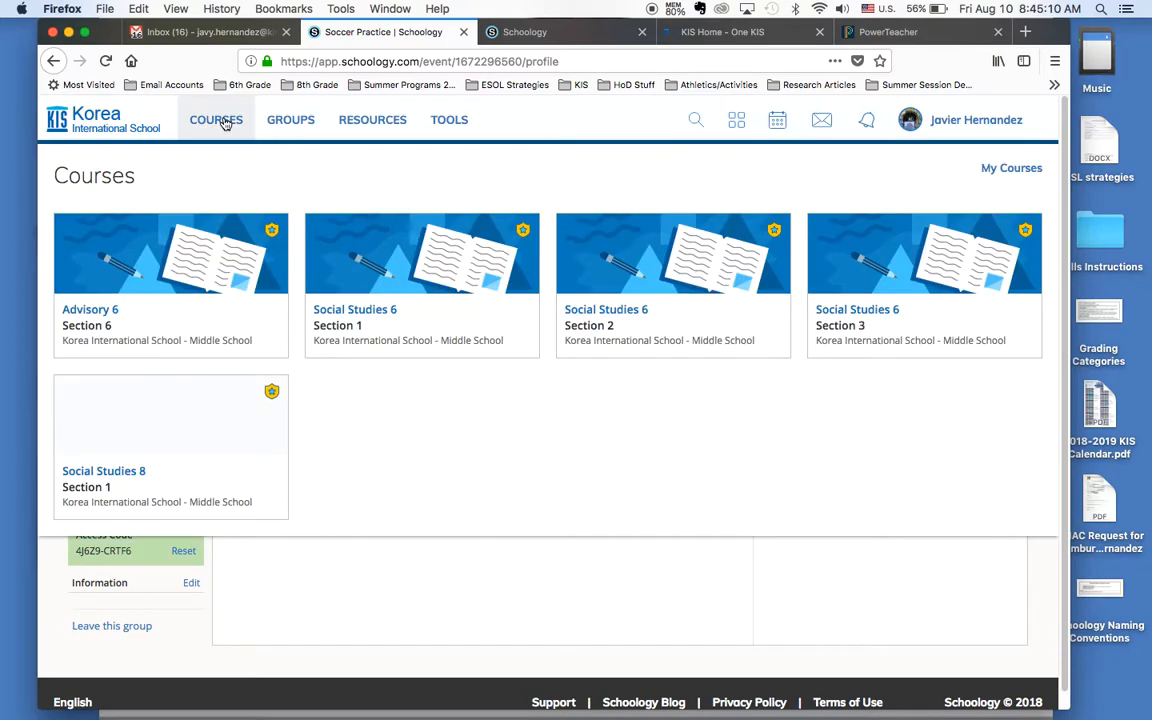
{"action": "left_click", "coordinate": [160, 485]}
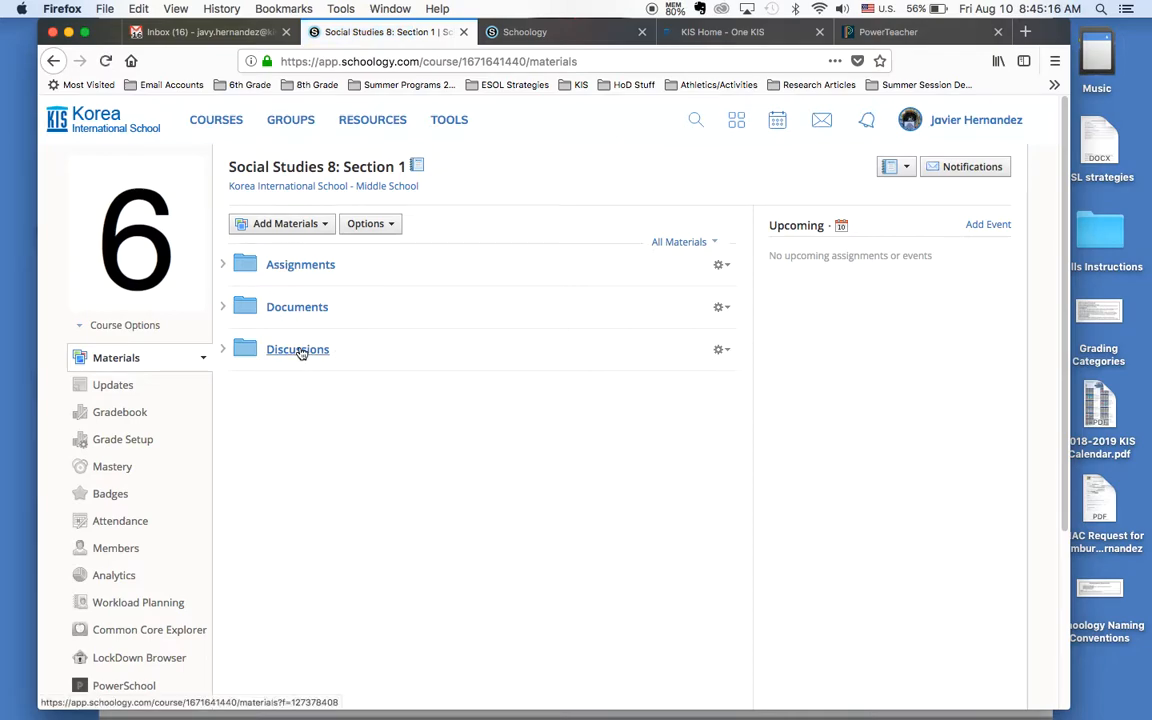
{"action": "left_click", "coordinate": [842, 228]}
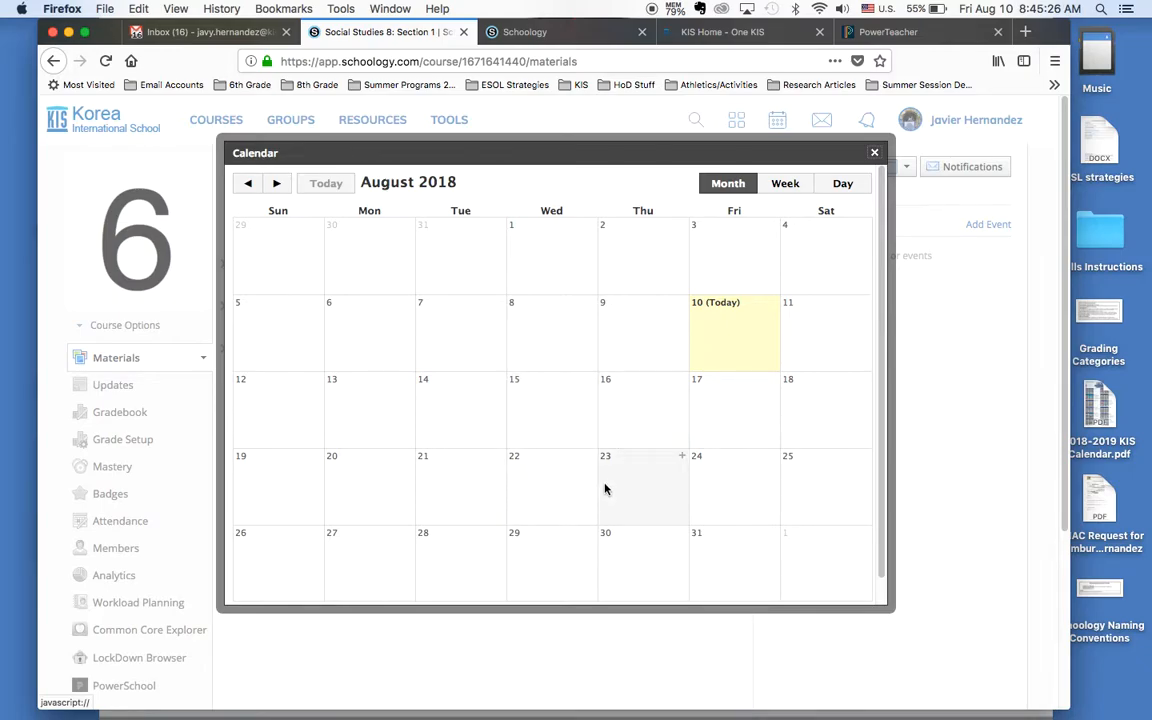
Step: Start a new event on August 24, 2018 and title it Quiz on European Exploration
{"action": "left_click", "coordinate": [705, 479]}
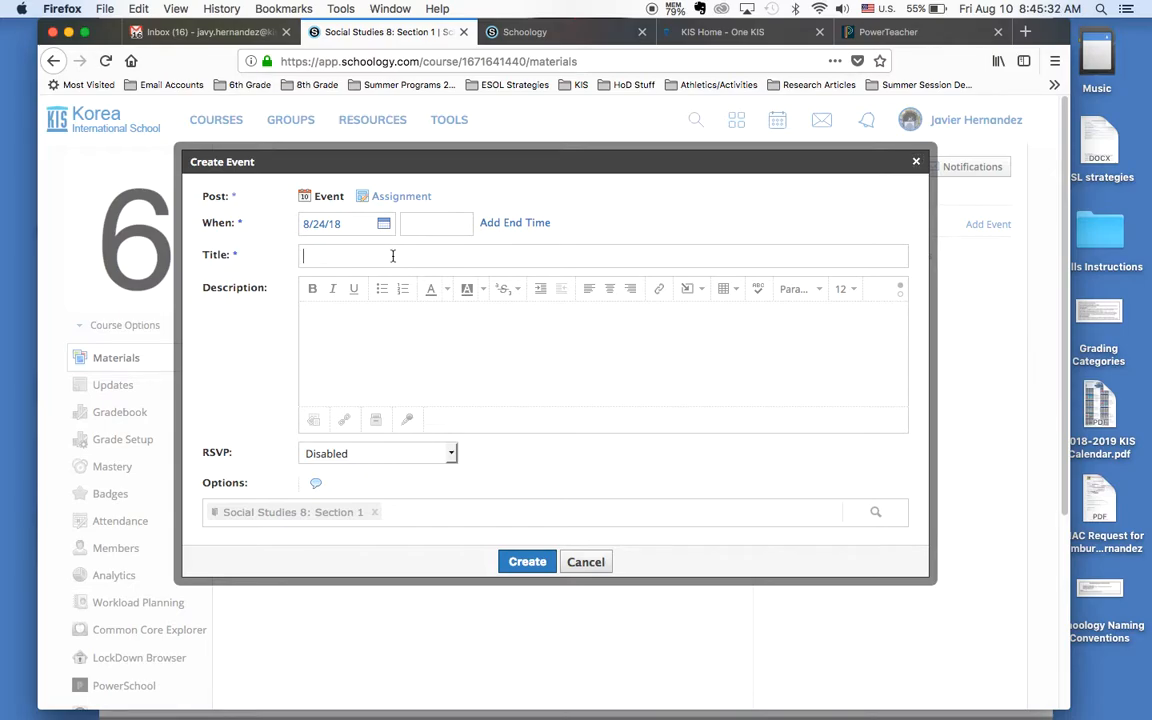
{"action": "type", "text": "Quiz on "}
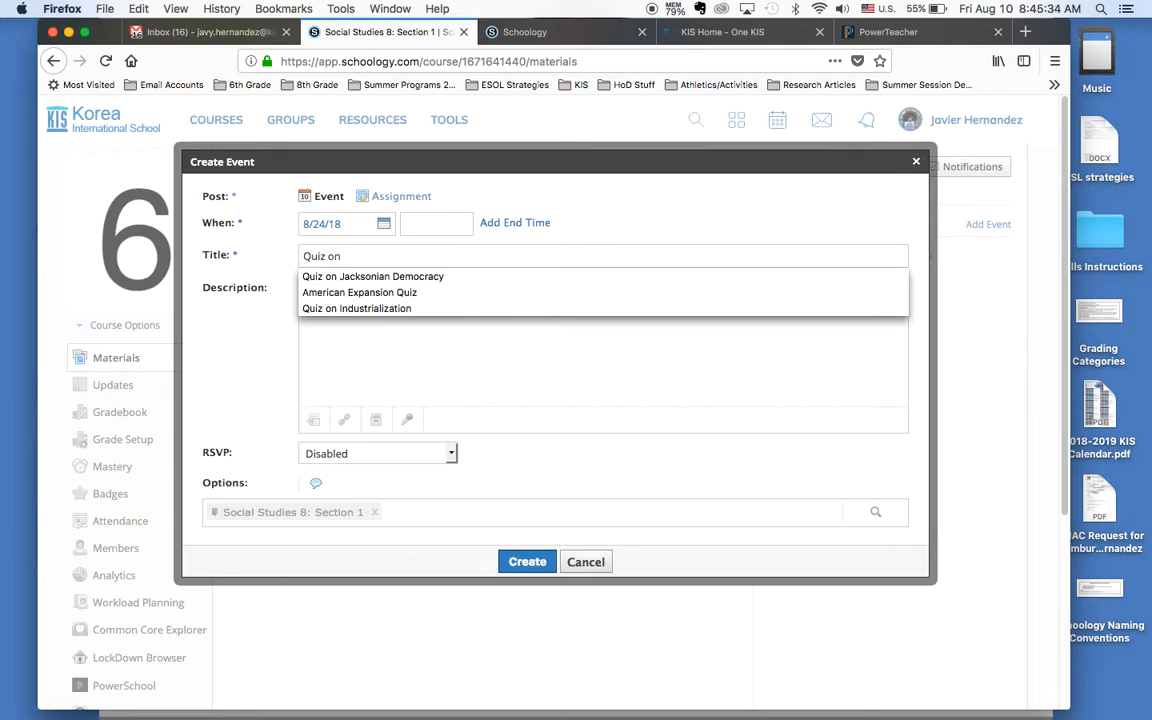
{"action": "type", "text": "Colonial"}
{"action": "key", "text": "BackSpace"}
{"action": "key", "text": "BackSpace"}
{"action": "key", "text": "BackSpace"}
{"action": "key", "text": "BackSpace"}
{"action": "key", "text": "BackSpace"}
{"action": "key", "text": "BackSpace"}
{"action": "key", "text": "BackSpace"}
{"action": "type", "text": "E"}
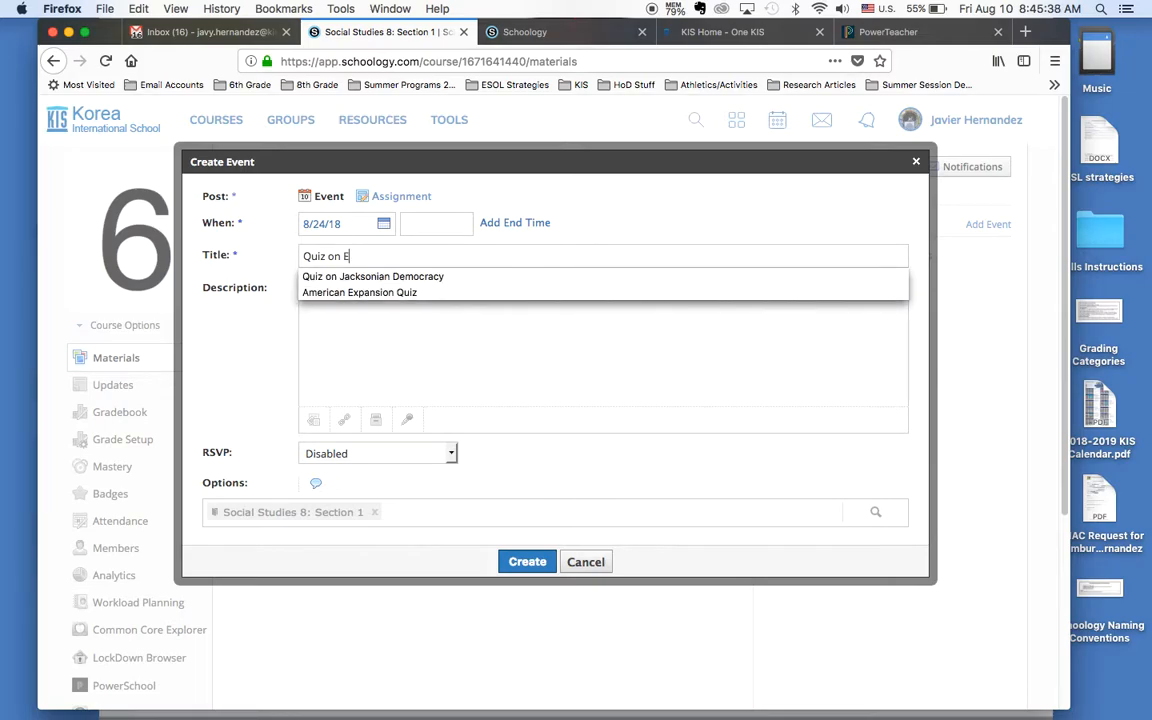
{"action": "type", "text": "uropean Exploration"}
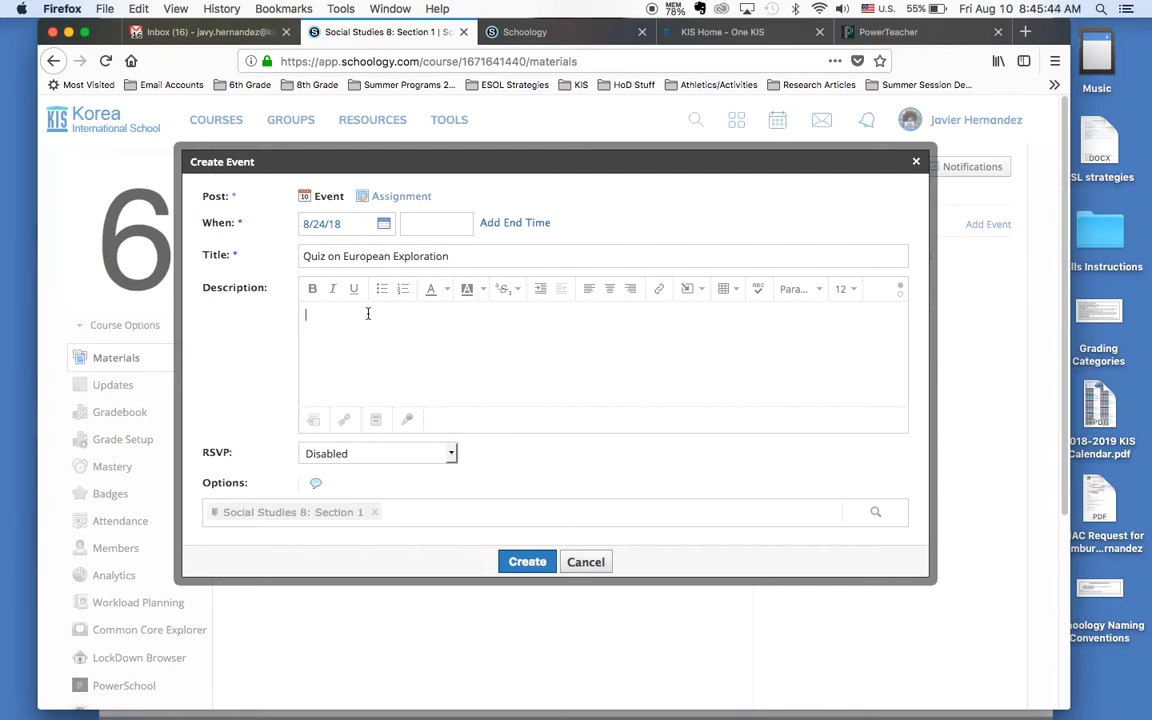
Step: Create the Quiz on European Exploration event and close the course calendar
{"action": "left_click", "coordinate": [356, 362]}
{"action": "left_click", "coordinate": [527, 563]}
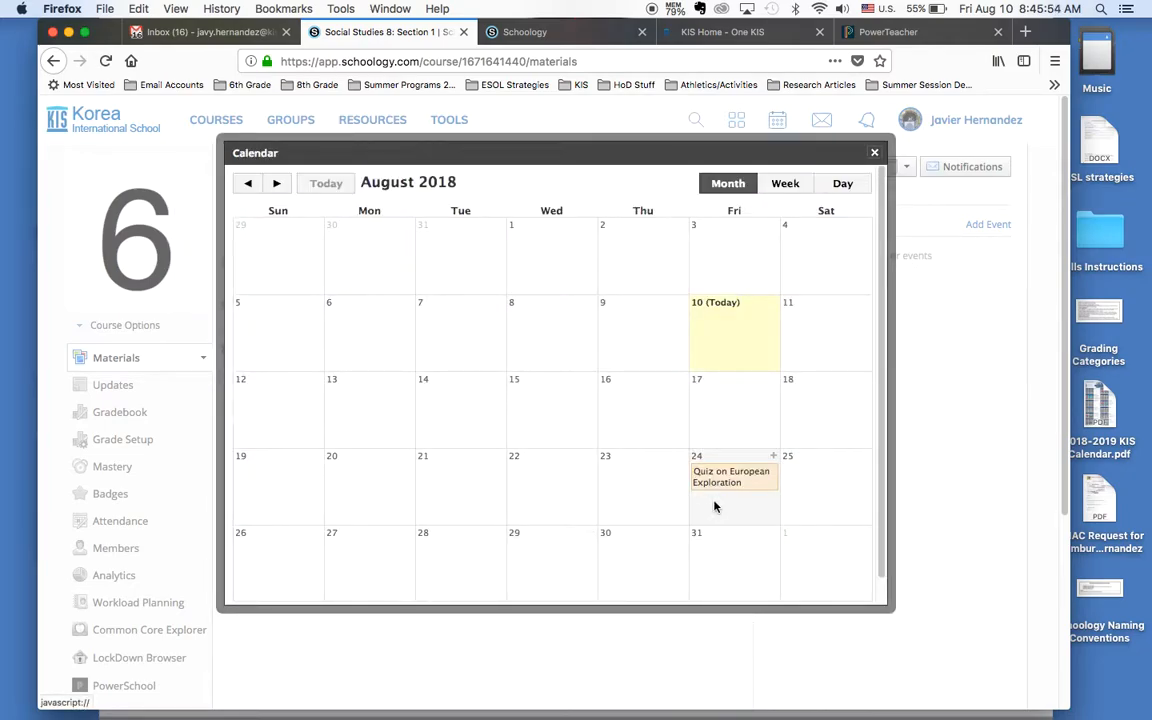
{"action": "left_click", "coordinate": [874, 152]}
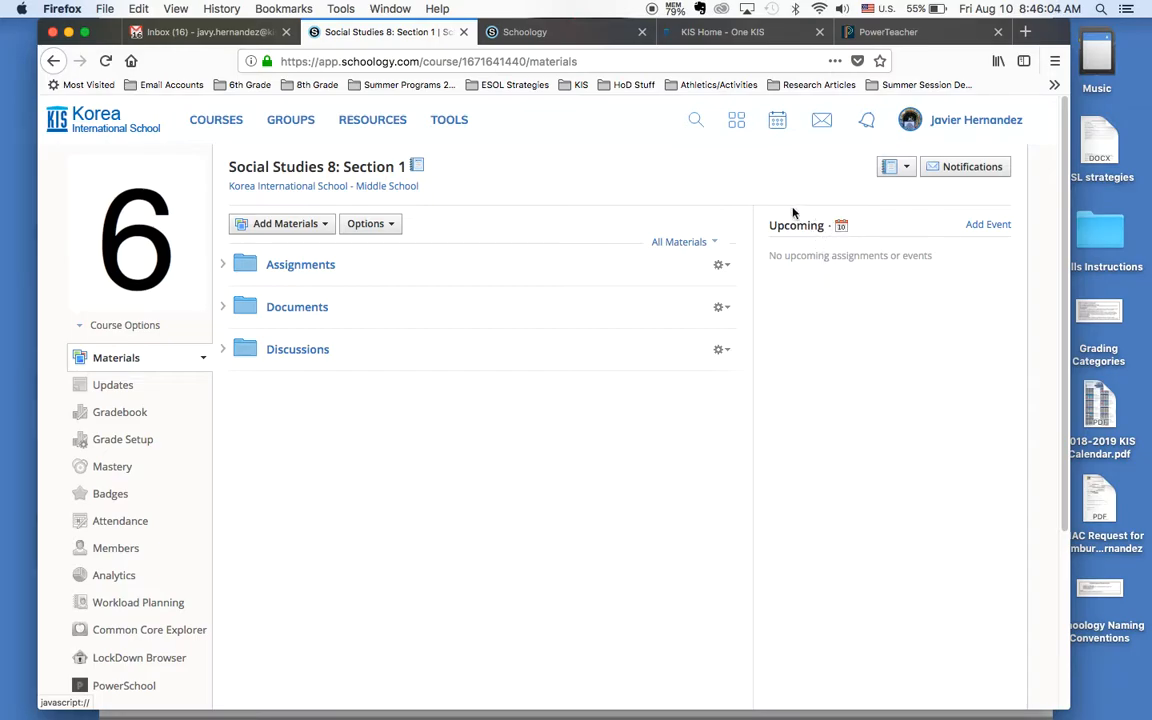
Step: Start a new rubric in the course's grade setup and title its first criterion Application
{"action": "left_click", "coordinate": [114, 414]}
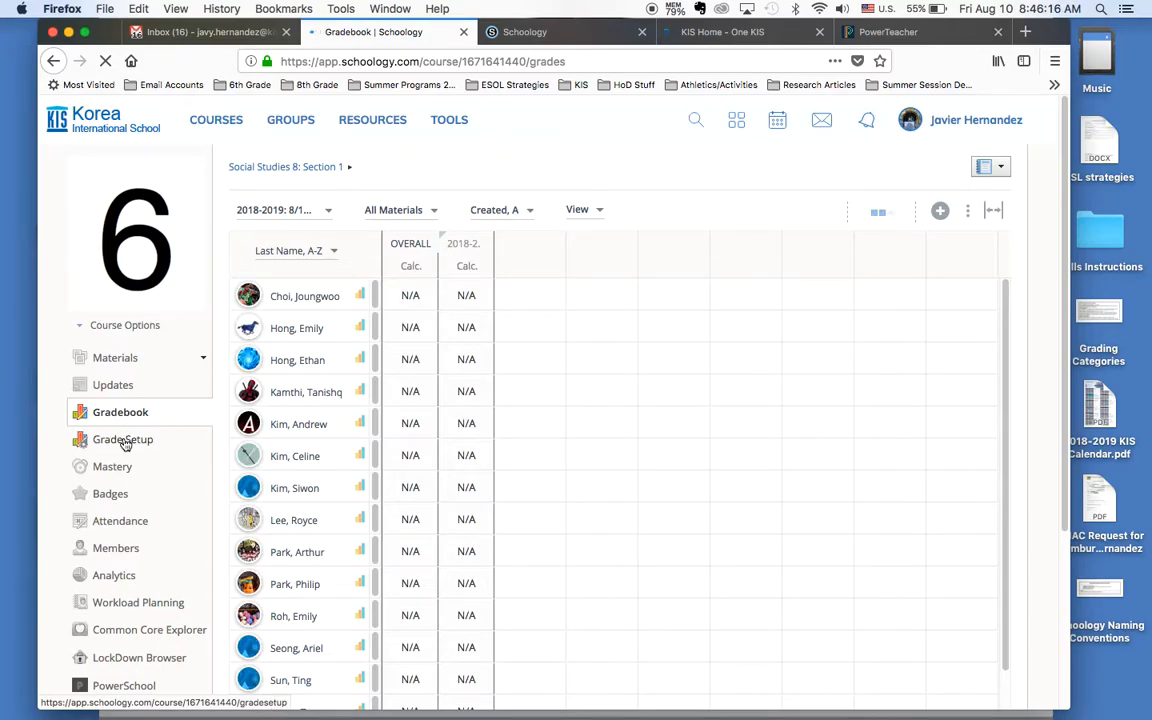
{"action": "left_click", "coordinate": [123, 440]}
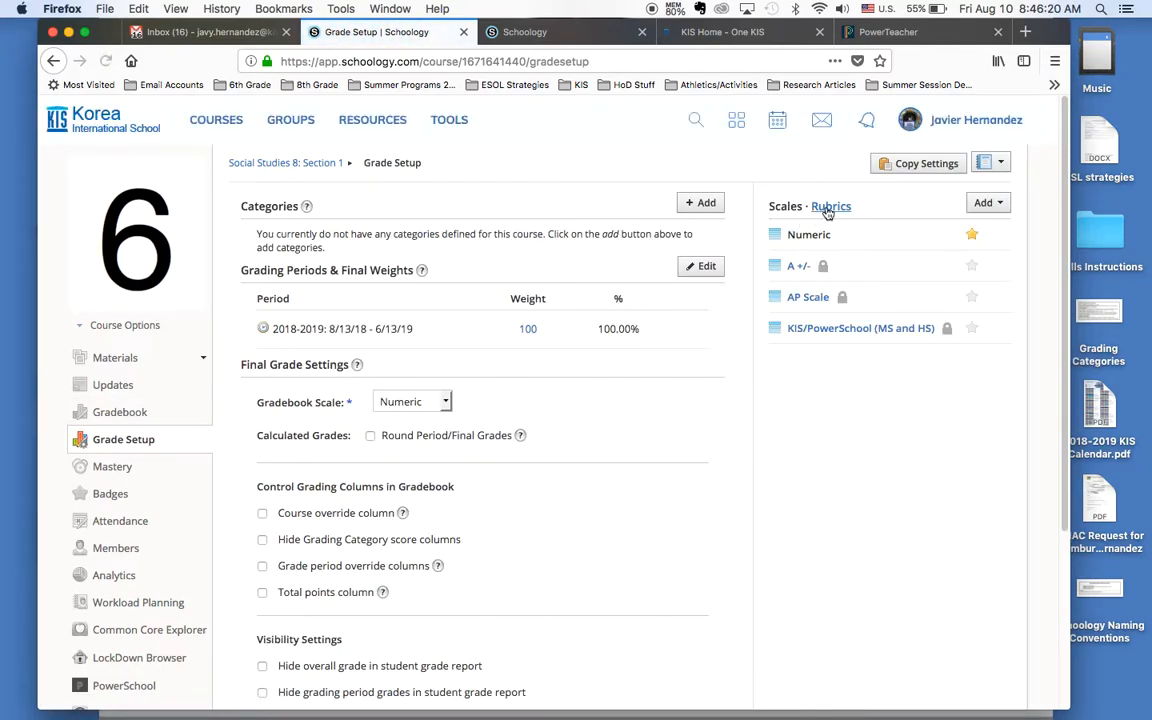
{"action": "left_click", "coordinate": [828, 210]}
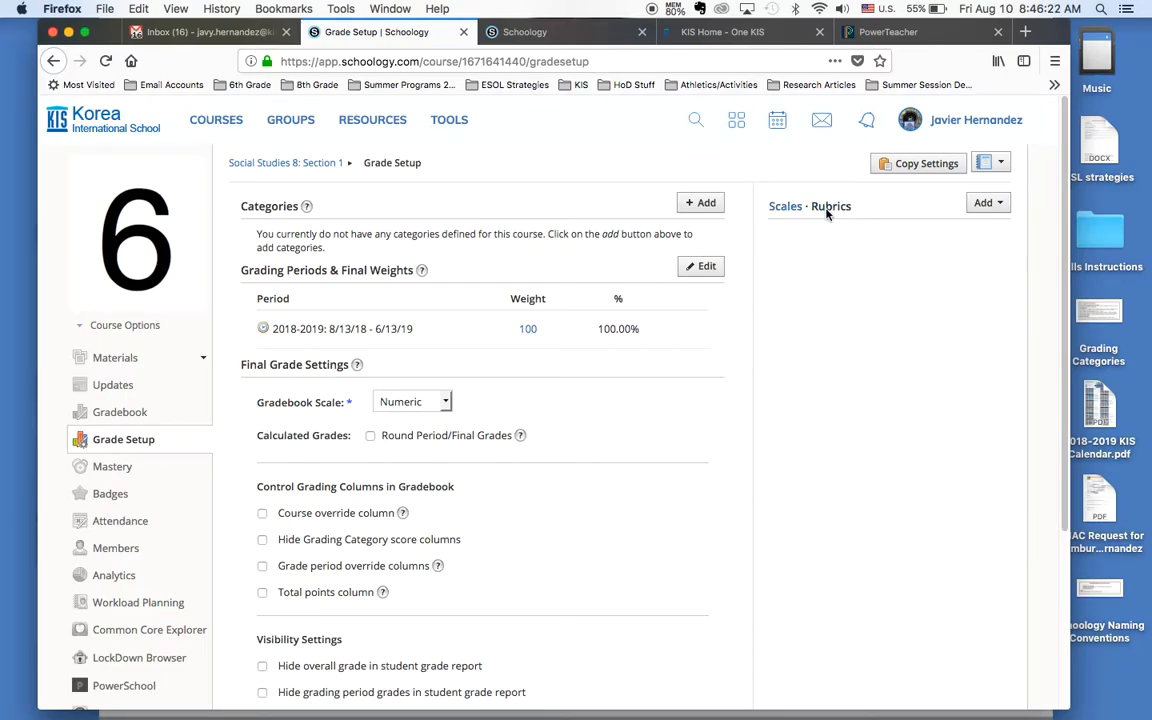
{"action": "left_click", "coordinate": [988, 205]}
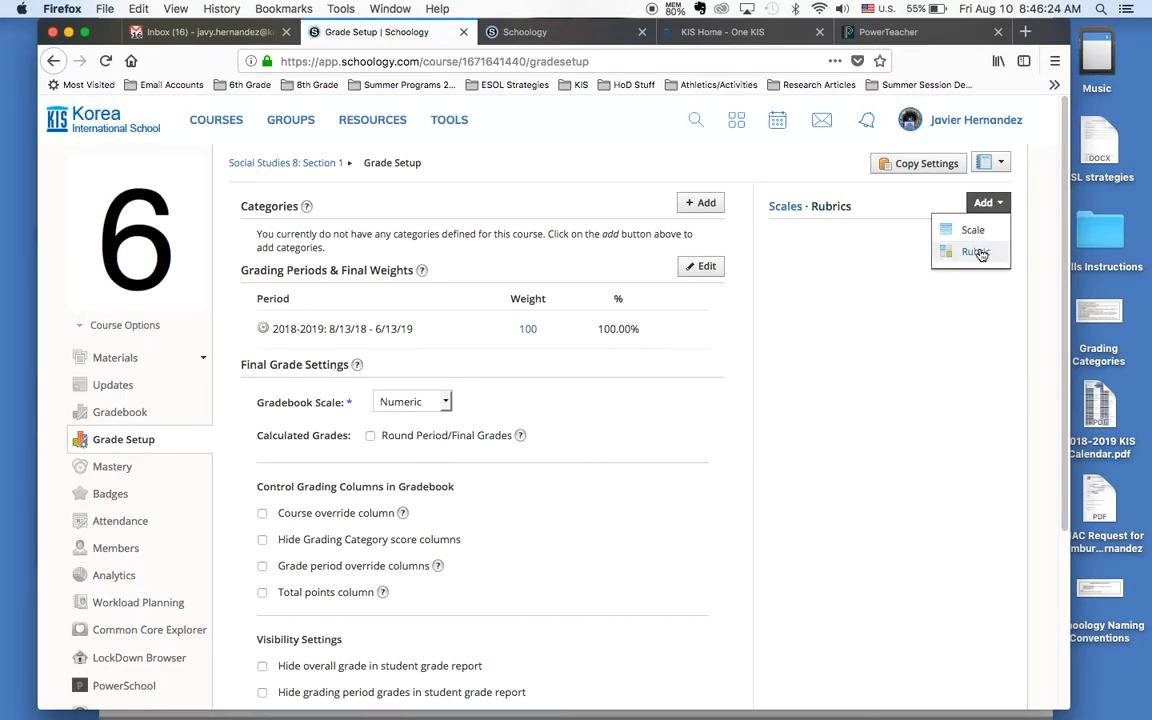
{"action": "left_click", "coordinate": [977, 253]}
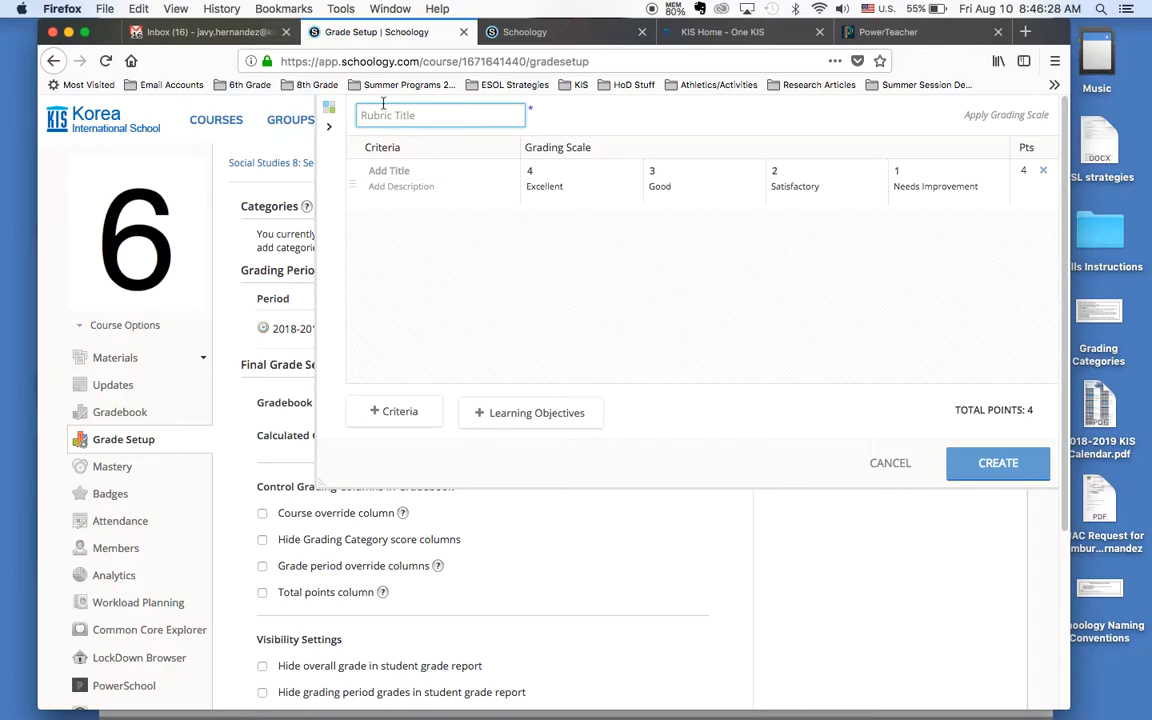
{"action": "left_click", "coordinate": [390, 172]}
{"action": "type", "text": "Application"}
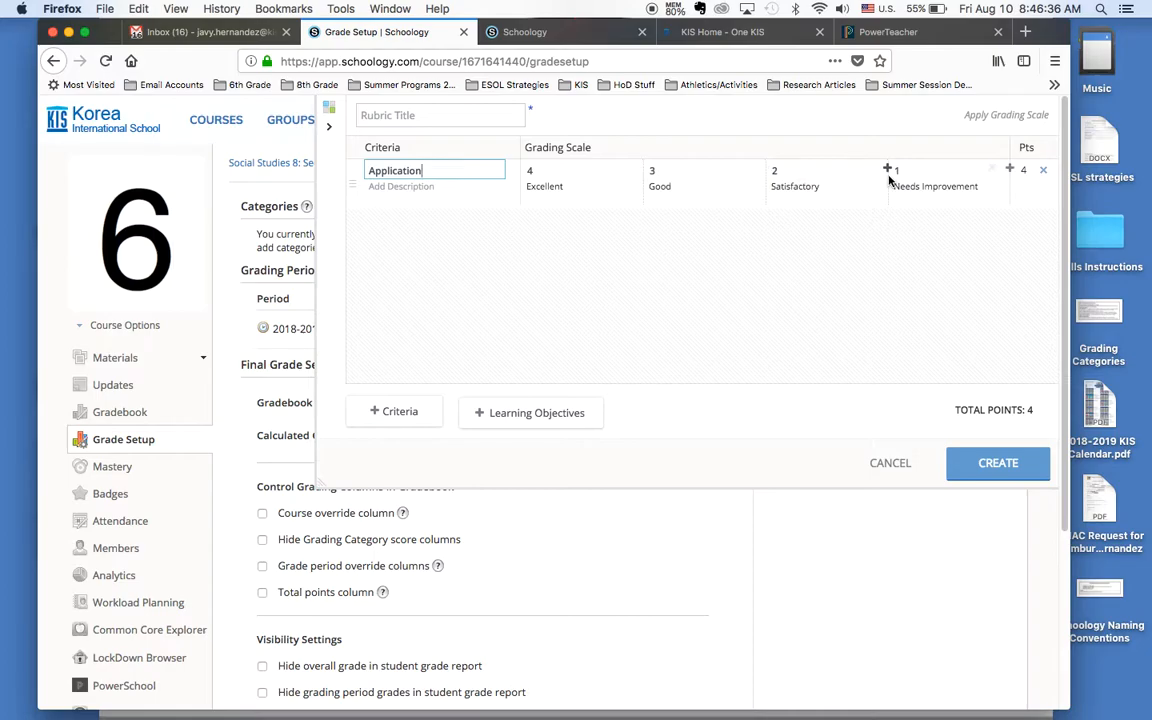
Step: Label the Application criterion's top three levels Exceeds Expectations, Meets Expectations and Developing, and remove the 1-point level
{"action": "left_click_drag", "start_coordinate": [576, 188], "coordinate": [522, 186]}
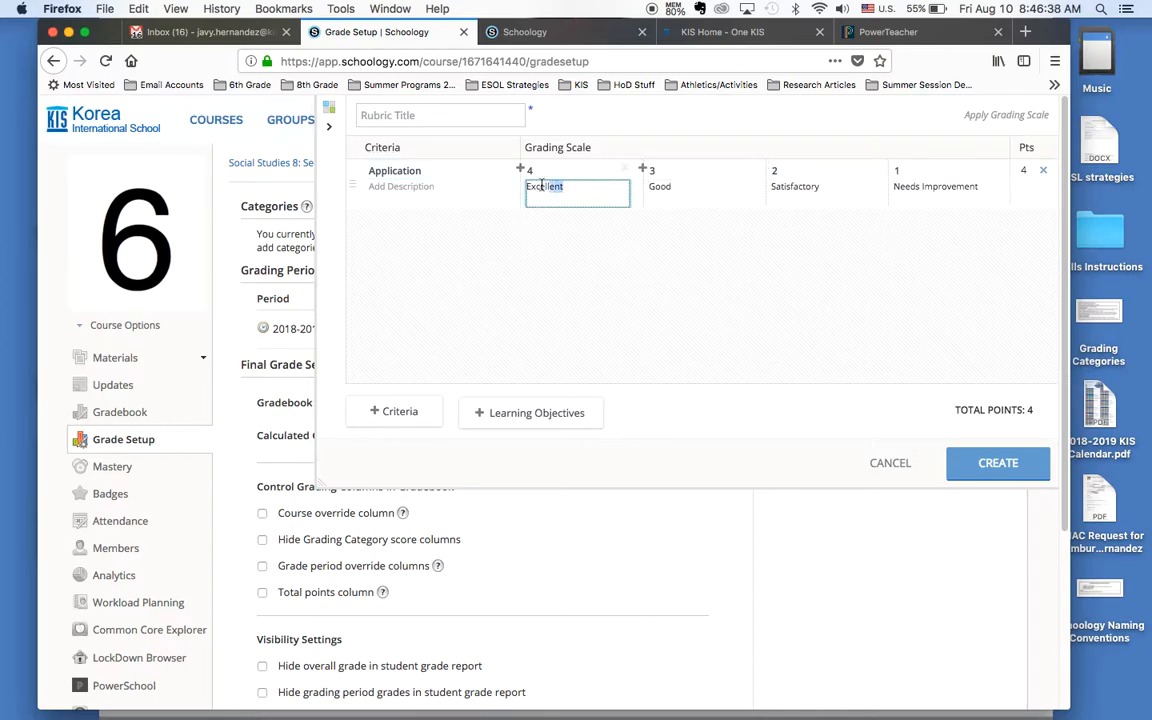
{"action": "type", "text": "Exc"}
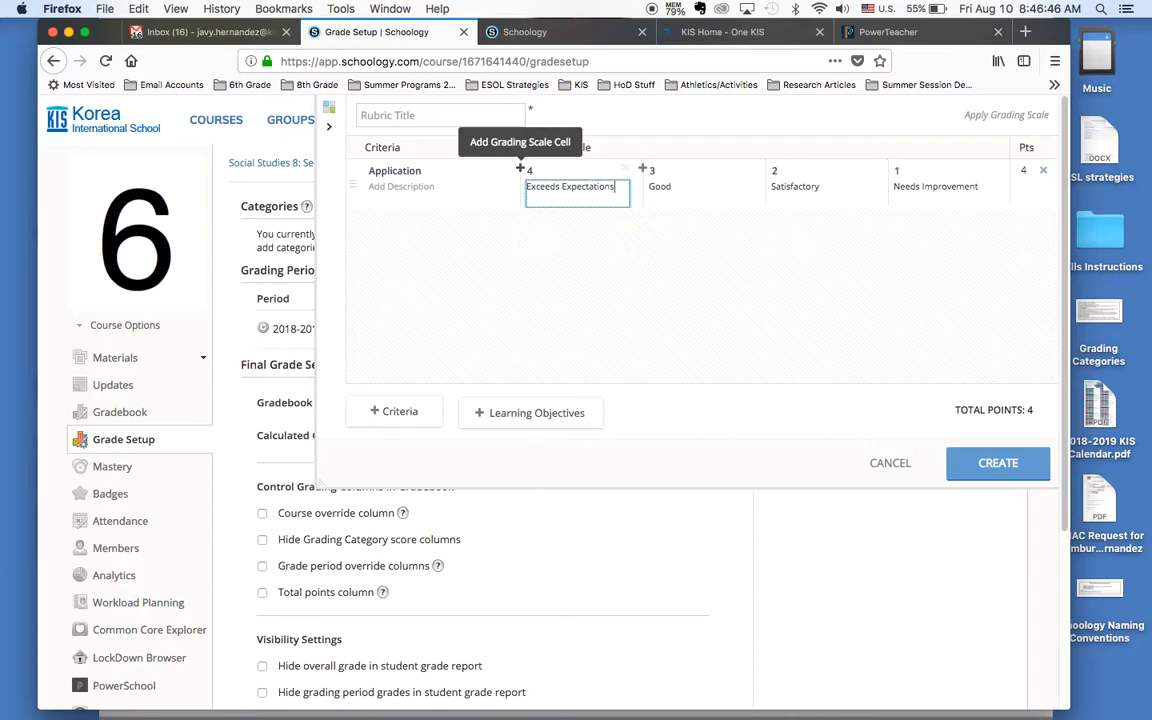
{"action": "type", "text": "eeds Expectations"}
{"action": "left_click", "coordinate": [650, 187]}
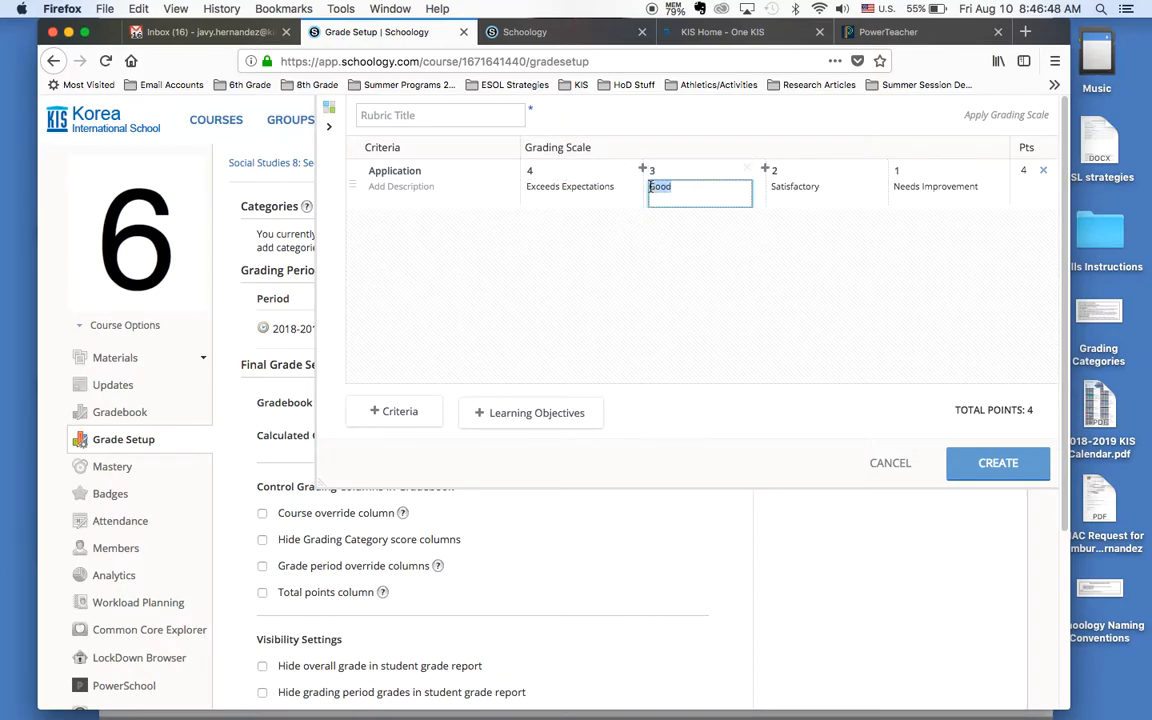
{"action": "type", "text": "Meets Expectations"}
{"action": "left_click", "coordinate": [800, 188]}
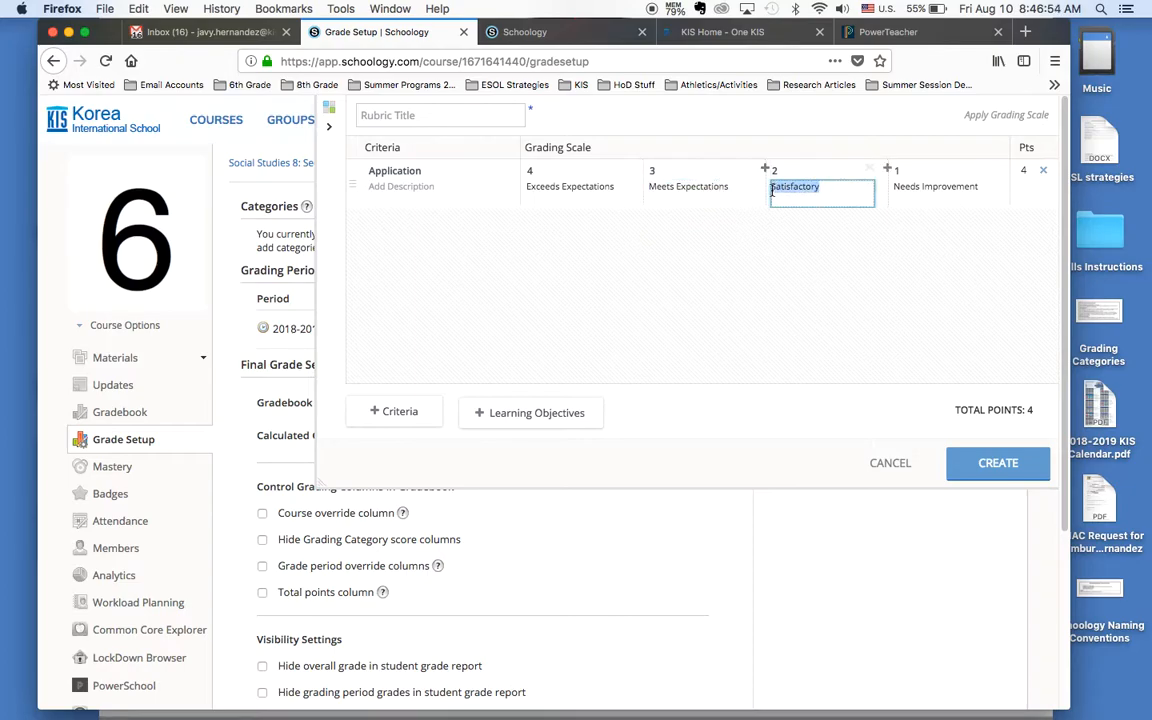
{"action": "type", "text": "Developing"}
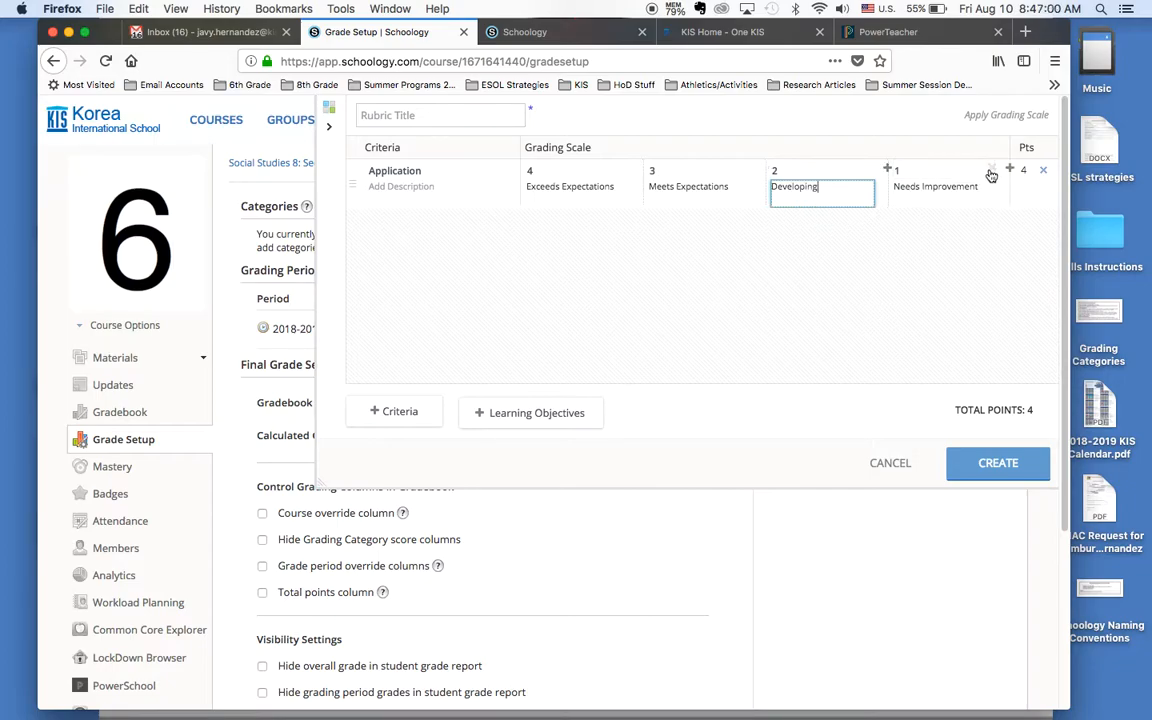
{"action": "left_click", "coordinate": [990, 173]}
Step: Set the points to 5 for Exceeds Expectations, 4 for Meets Expectations and 3 for Developing
{"action": "left_click", "coordinate": [566, 171]}
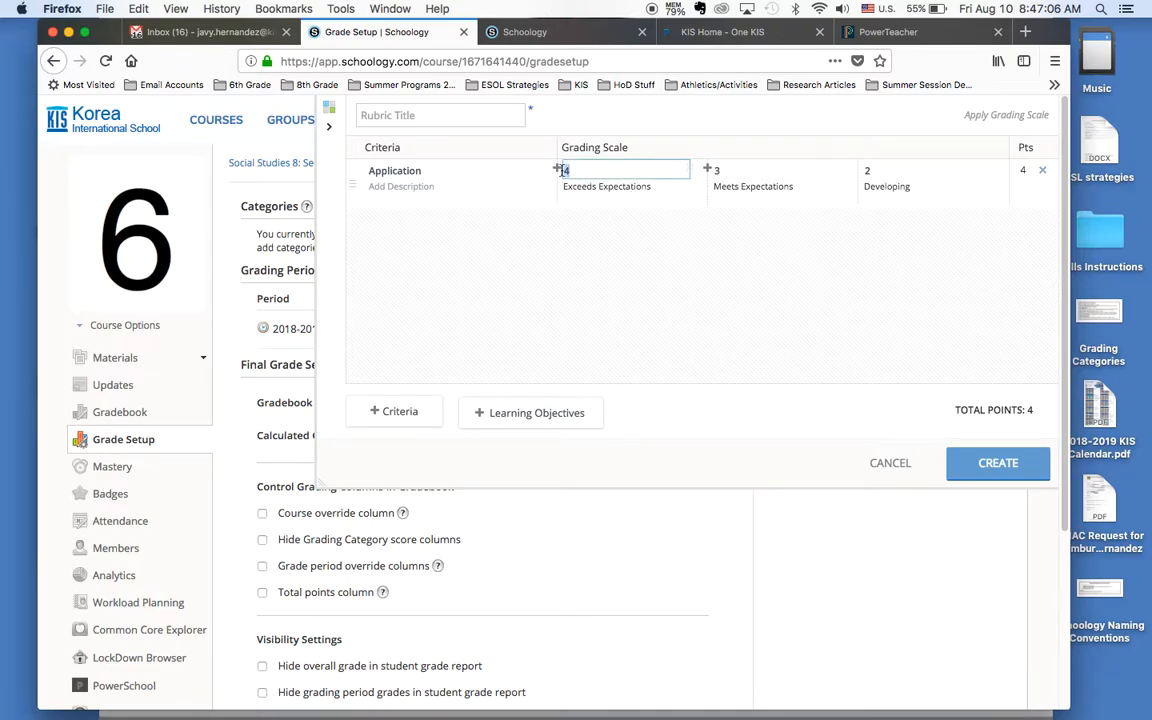
{"action": "type", "text": "5"}
{"action": "left_click", "coordinate": [716, 171]}
{"action": "key", "text": "BackSpace"}
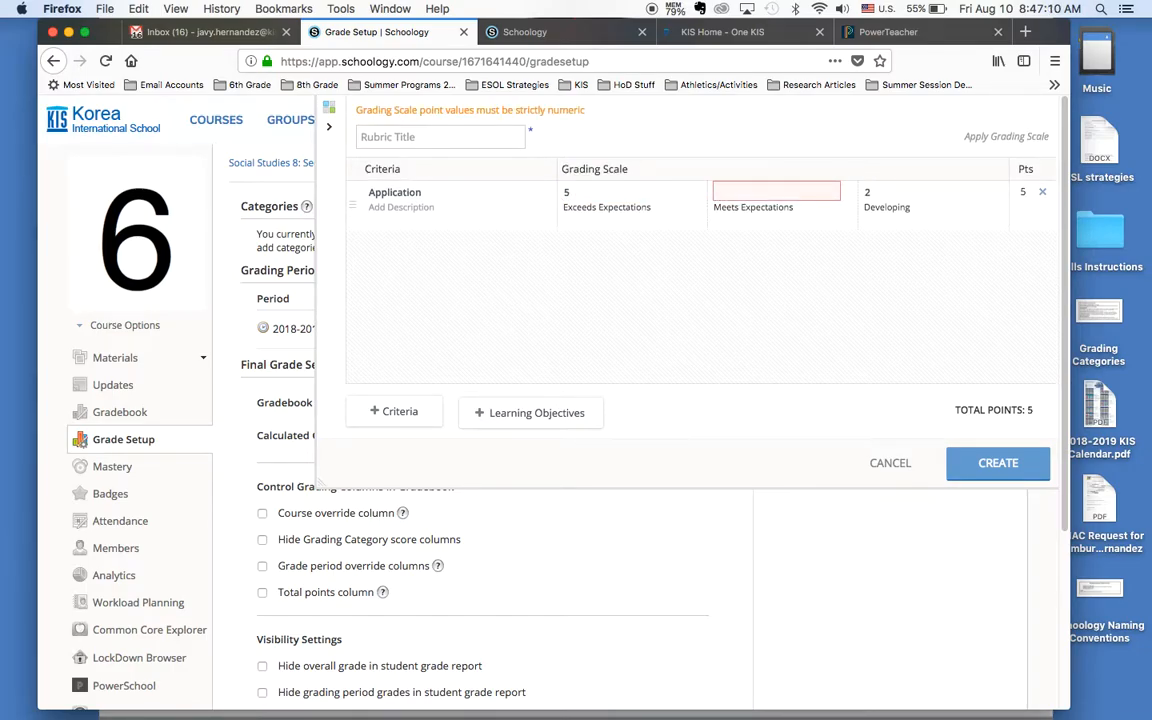
{"action": "type", "text": "4"}
{"action": "left_click", "coordinate": [877, 169]}
{"action": "key", "text": "BackSpace"}
{"action": "type", "text": "3"}
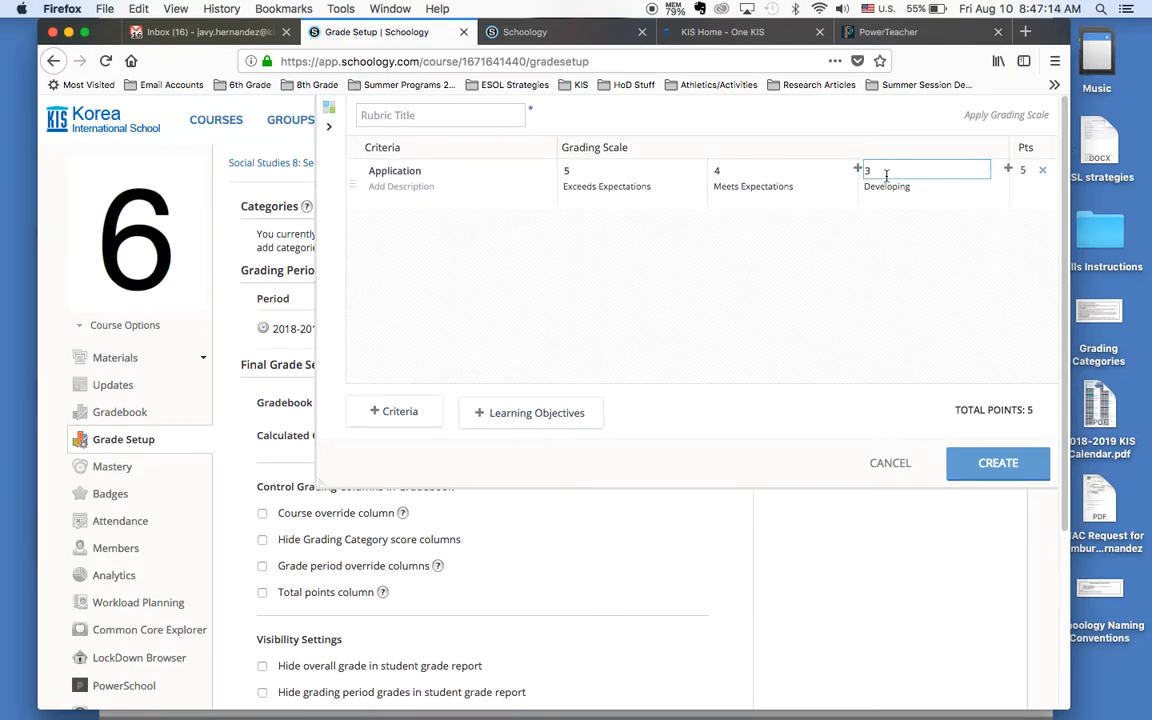
{"action": "left_click", "coordinate": [417, 358]}
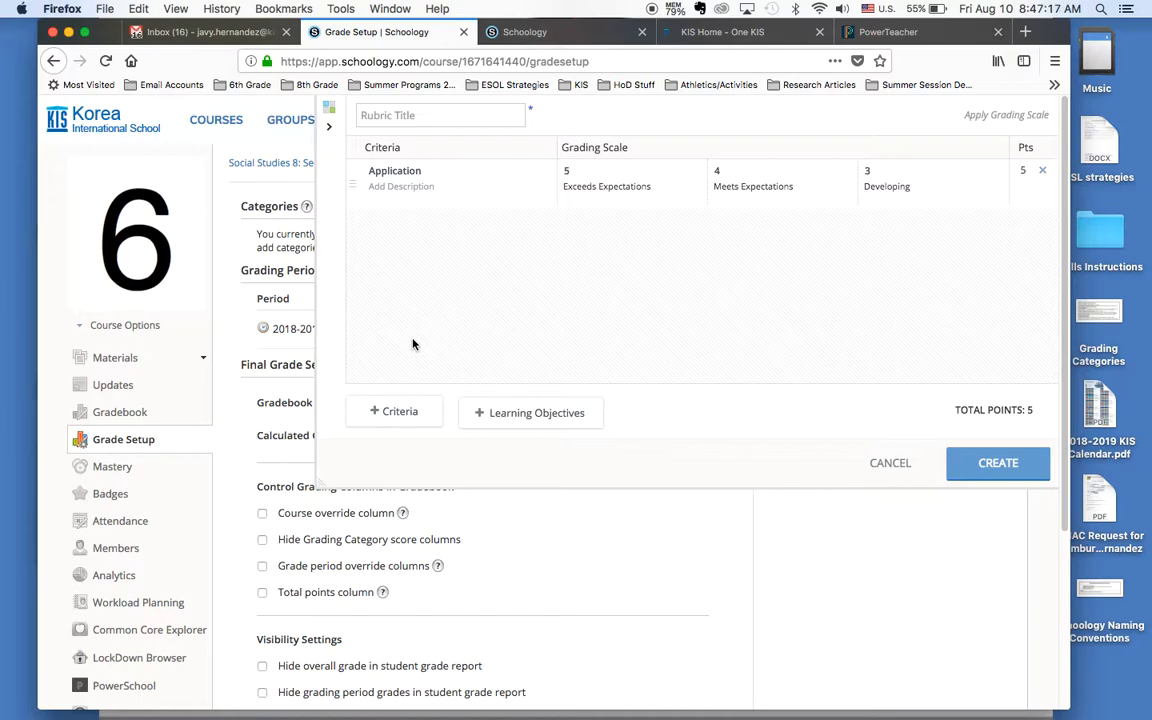
Step: Add a second criterion to the rubric and title the rubric Exploration
{"action": "left_click", "coordinate": [397, 412]}
{"action": "left_click", "coordinate": [391, 222]}
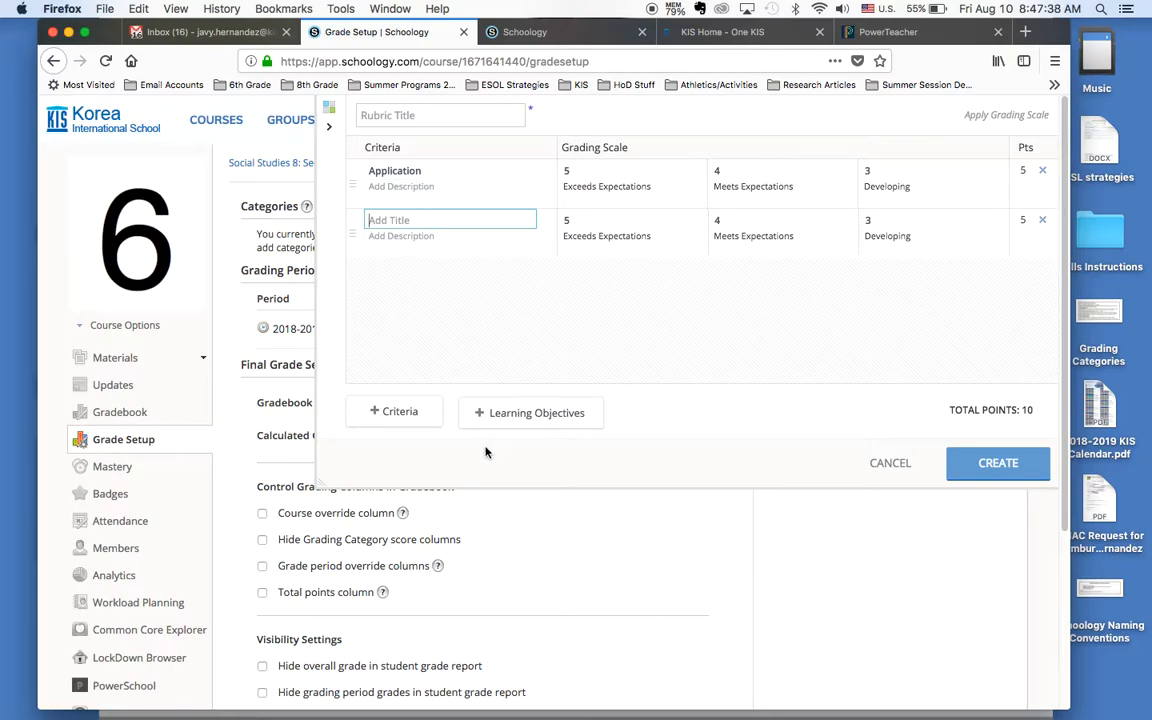
{"action": "left_click", "coordinate": [988, 466]}
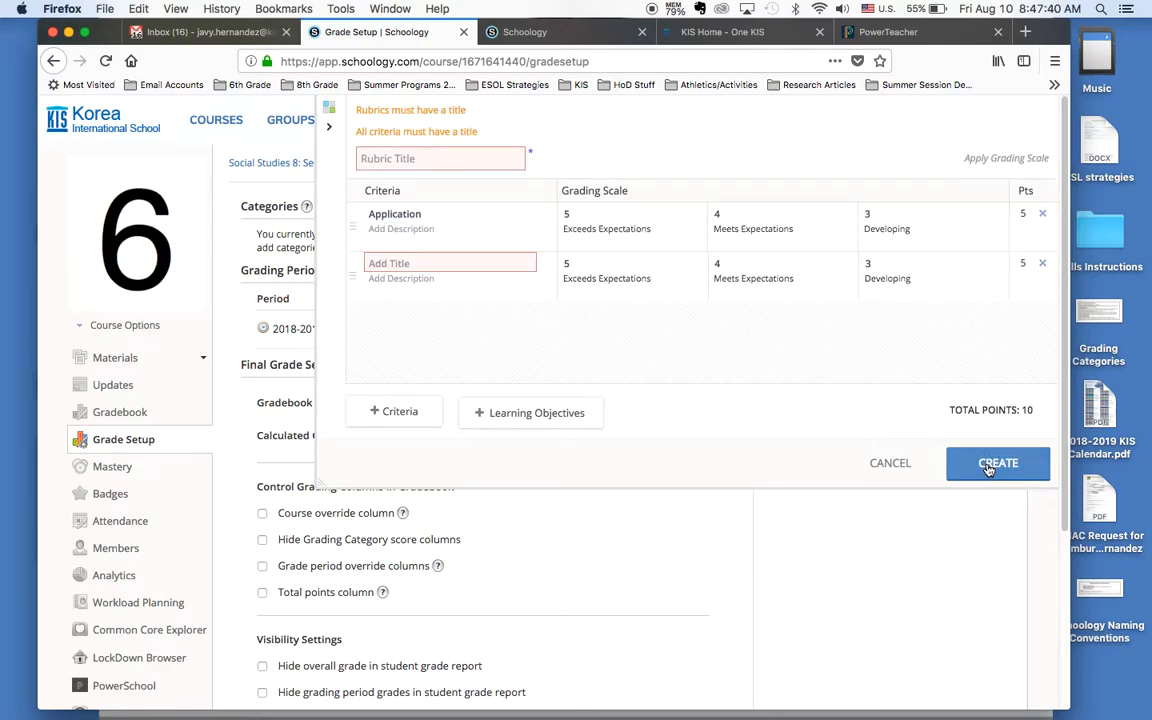
{"action": "left_click", "coordinate": [432, 157]}
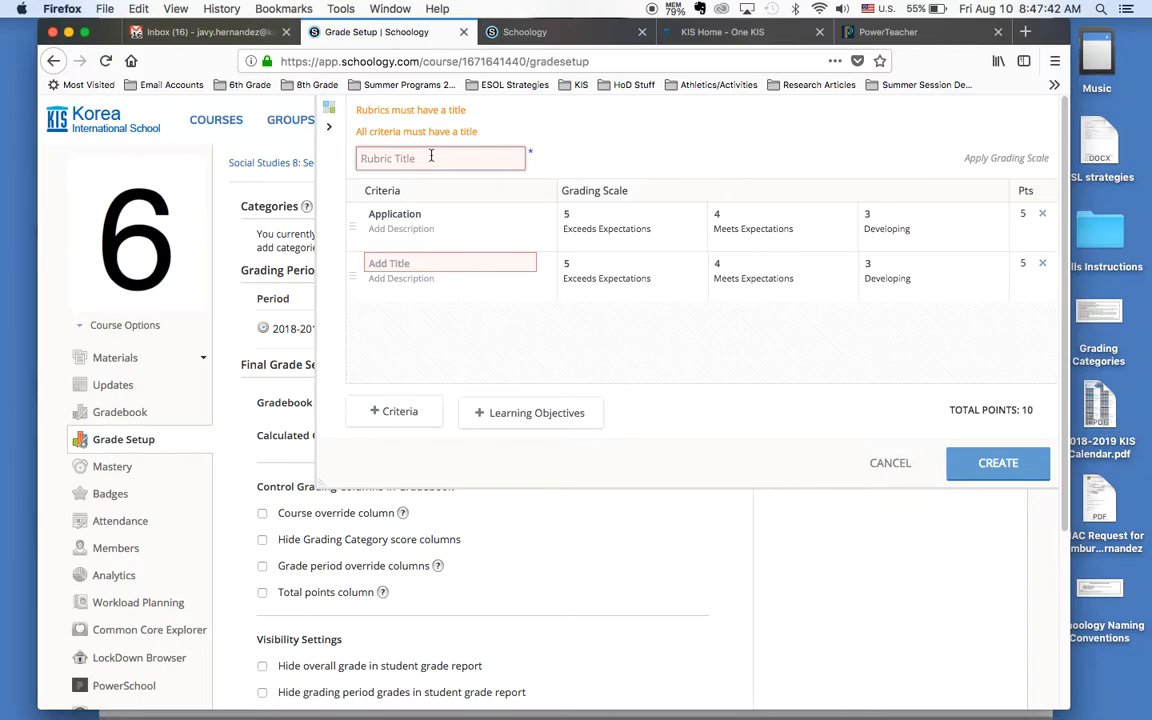
{"action": "type", "text": "Exploration"}
{"action": "left_click", "coordinate": [1008, 465]}
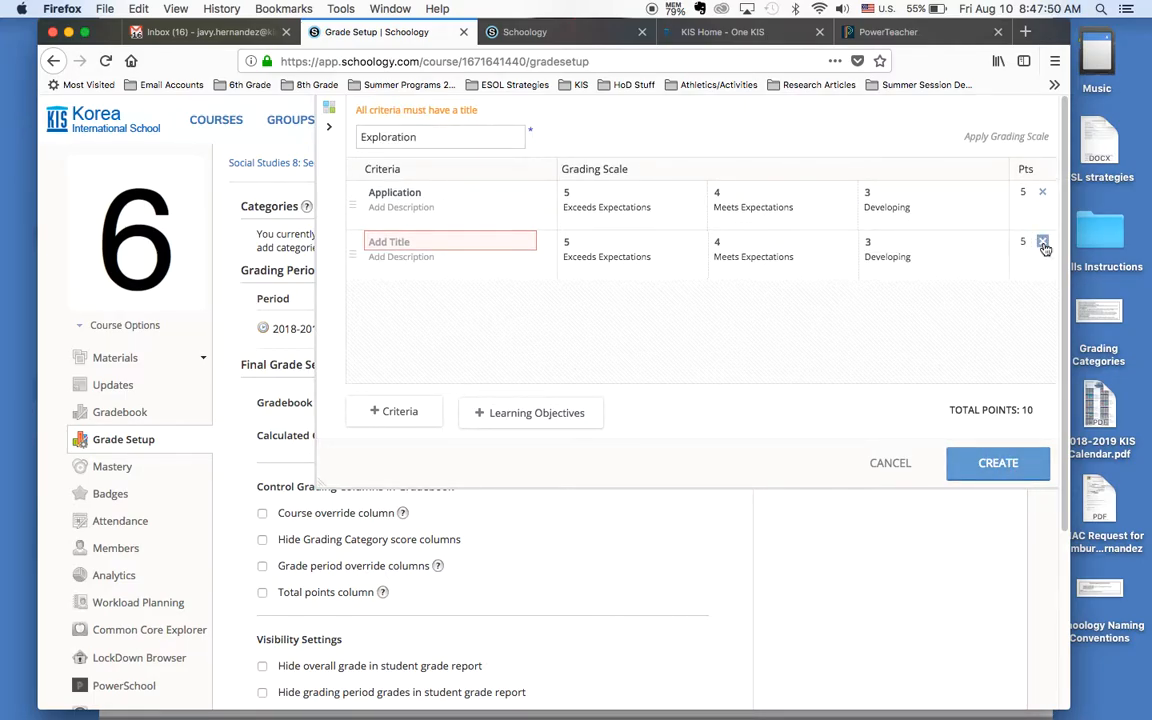
Step: Title the second criterion Conceptual Understanding and create the rubric
{"action": "left_click", "coordinate": [452, 243]}
{"action": "type", "text": "C"}
{"action": "type", "text": "nding"}
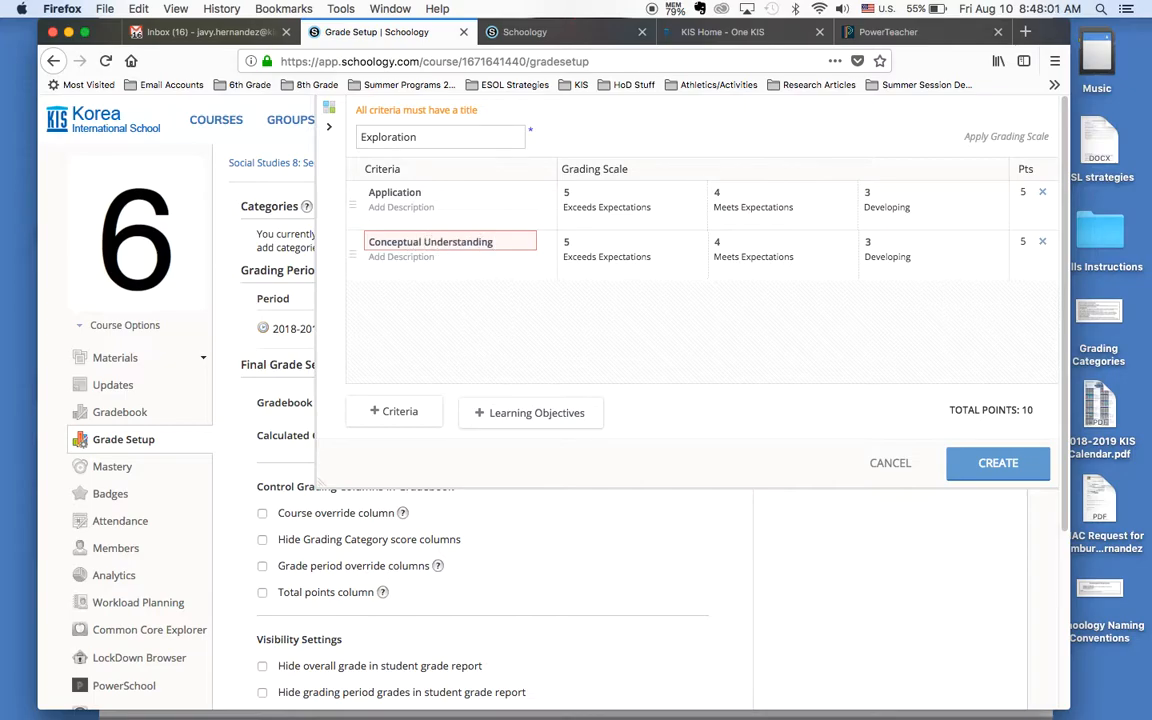
{"action": "left_click", "coordinate": [982, 462]}
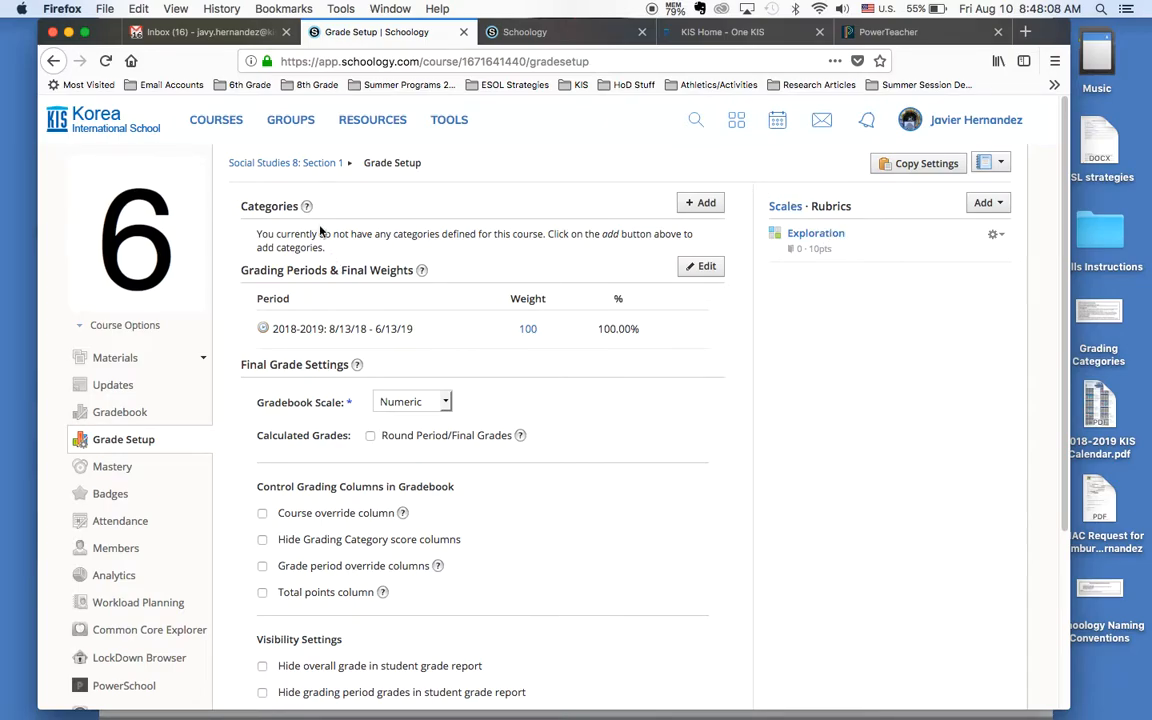
Step: Return to the course materials and open Social Studies HW - 1.3 French and English Colonization for editing
{"action": "left_click", "coordinate": [303, 168]}
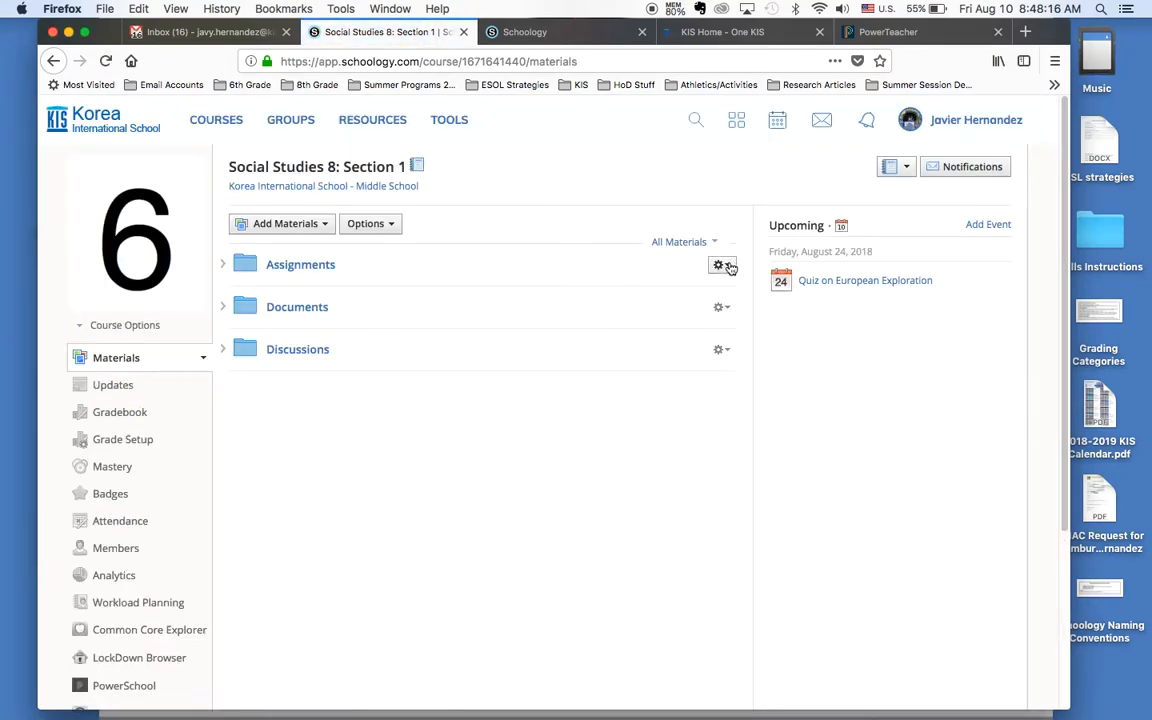
{"action": "left_click", "coordinate": [724, 265]}
{"action": "left_click", "coordinate": [224, 266]}
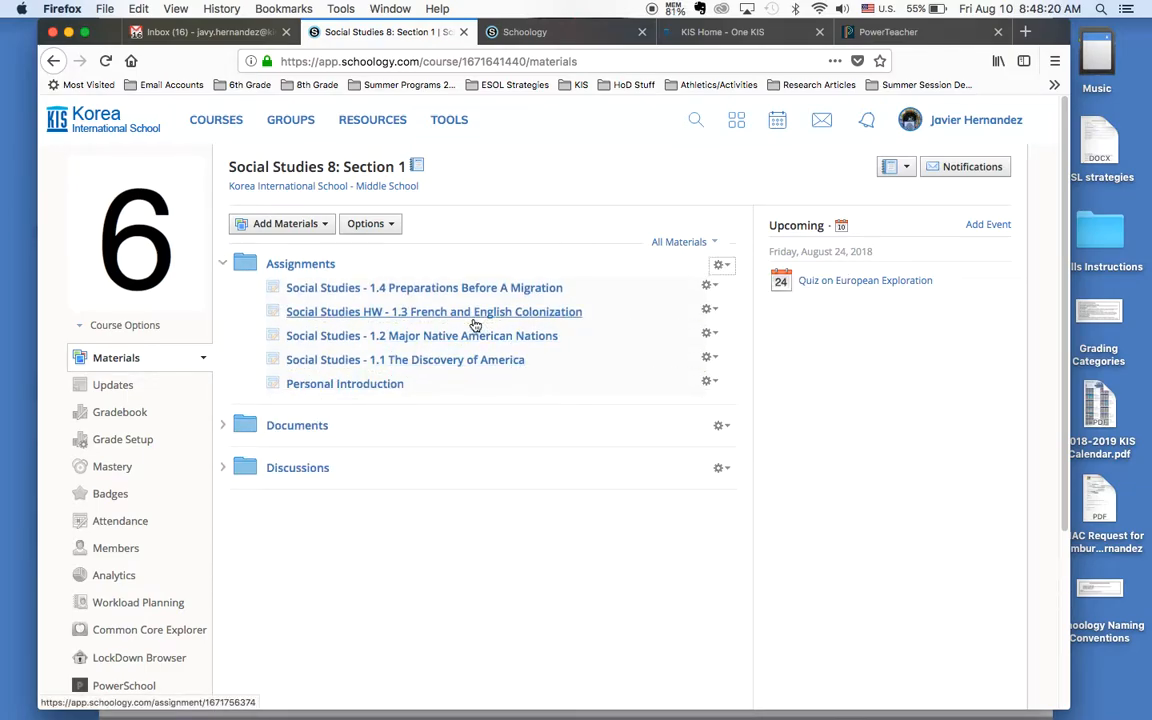
{"action": "left_click", "coordinate": [710, 309]}
{"action": "left_click", "coordinate": [742, 341]}
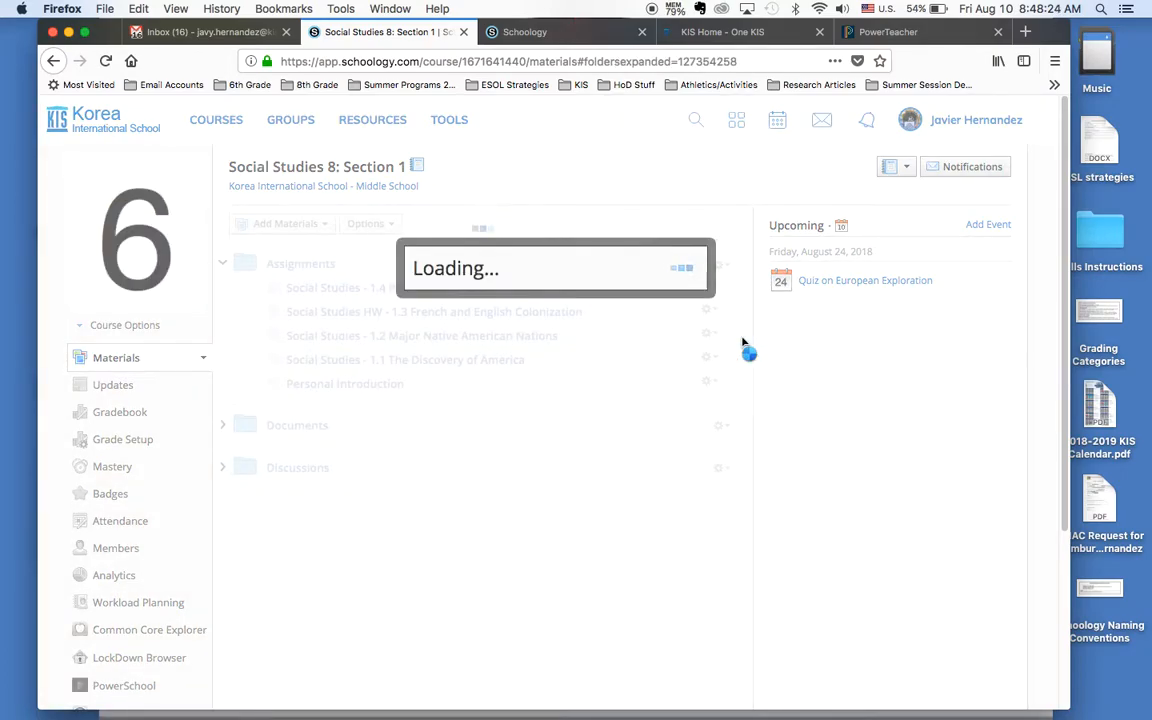
Step: Set the assignment's scale/rubric to Exploration and save the changes
{"action": "scroll", "coordinate": [469, 453], "scroll_direction": "down", "scroll_amount": 3}
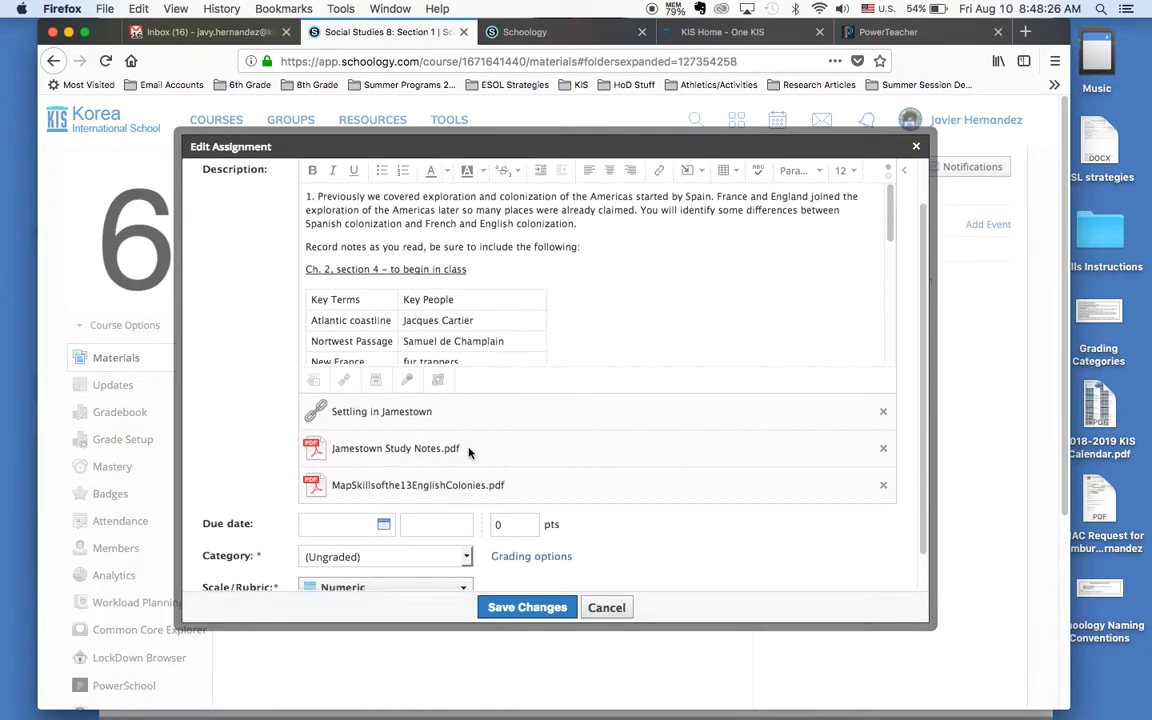
{"action": "left_click", "coordinate": [466, 556]}
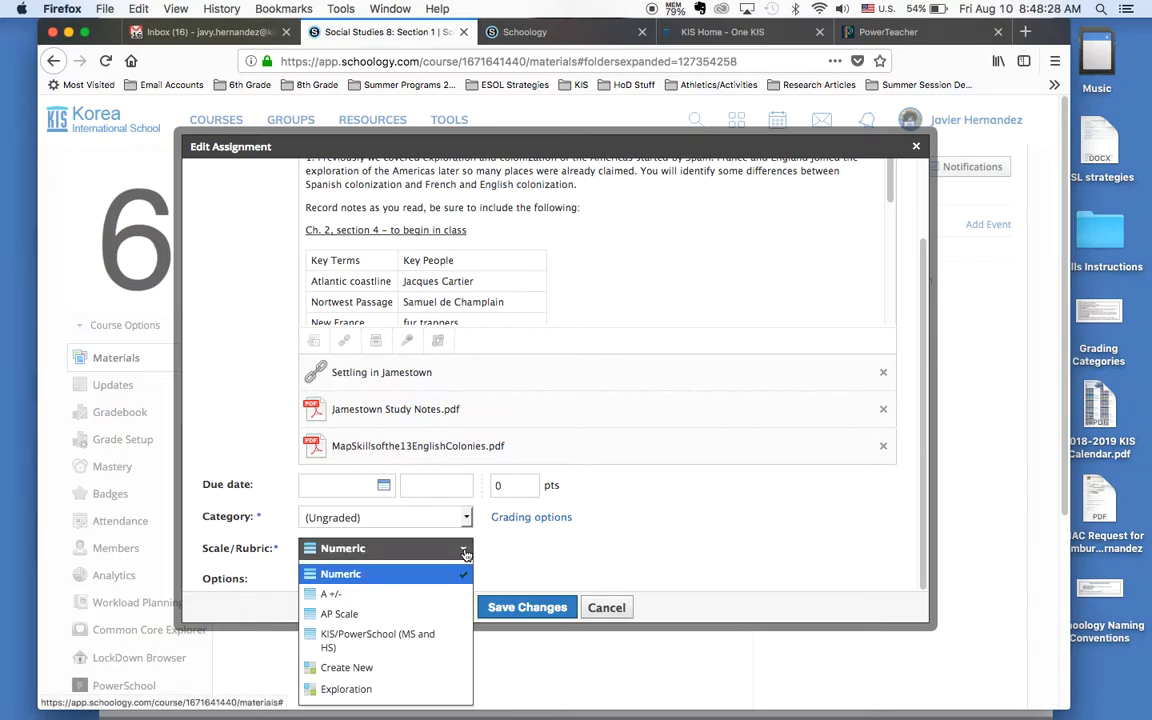
{"action": "scroll", "coordinate": [465, 550], "scroll_direction": "down", "scroll_amount": 2}
{"action": "left_click", "coordinate": [416, 601]}
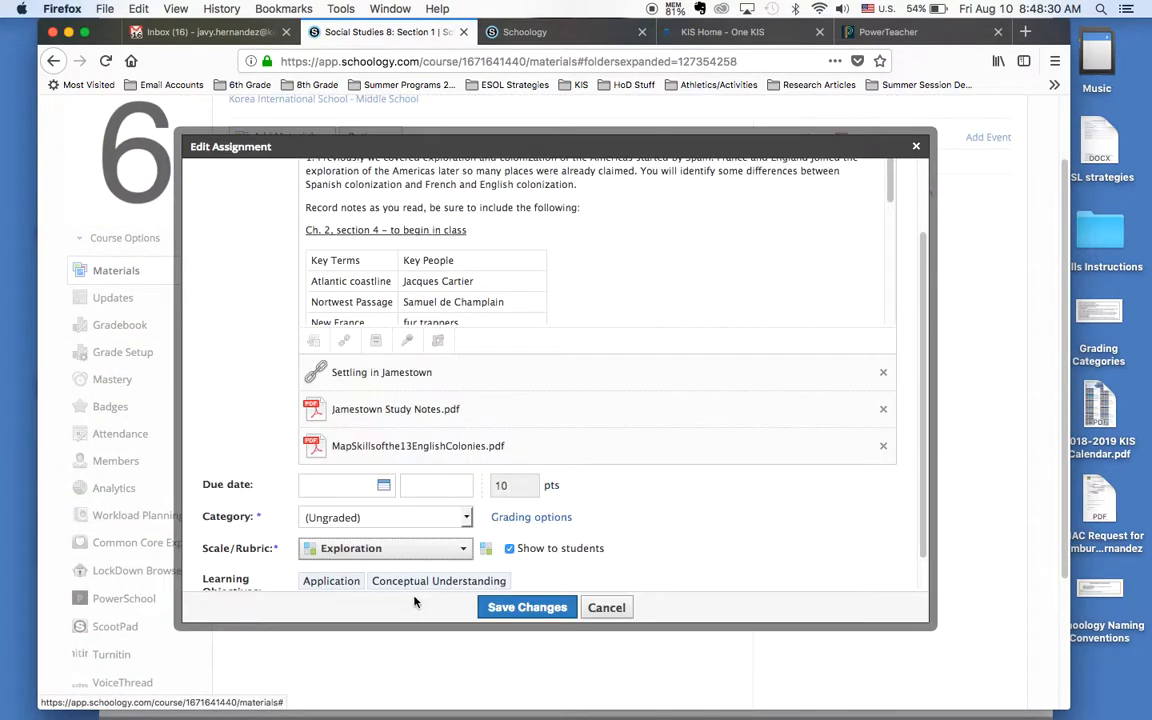
{"action": "scroll", "coordinate": [475, 530], "scroll_direction": "down", "scroll_amount": 1}
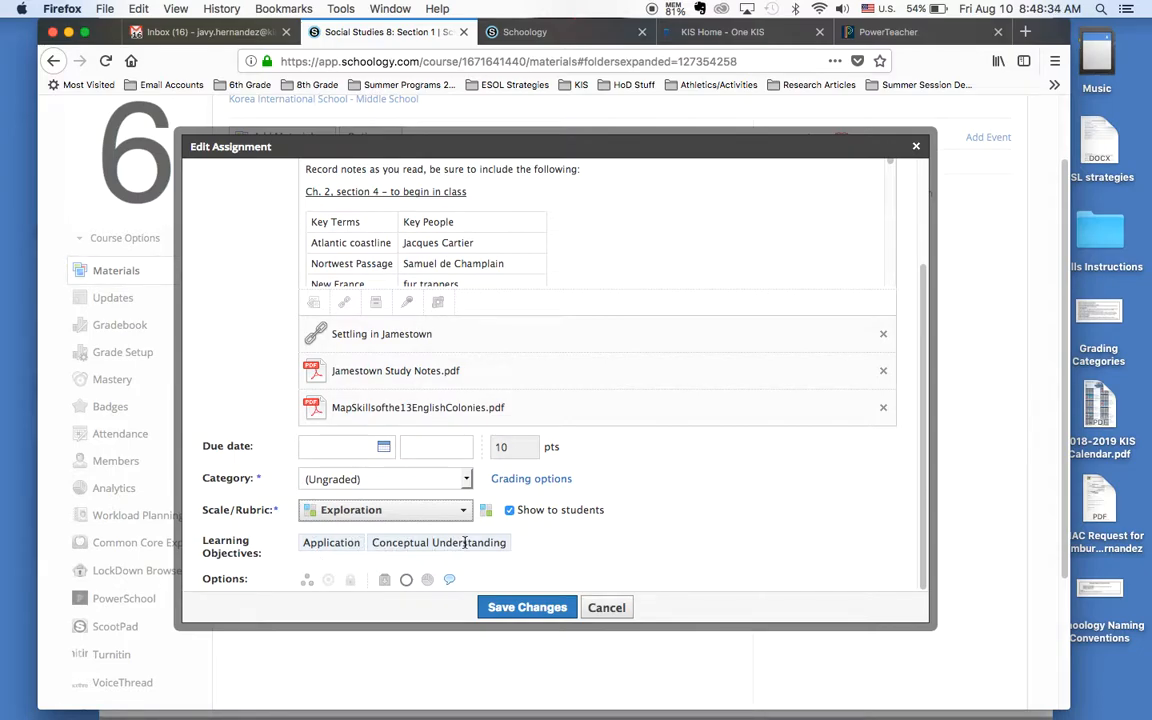
{"action": "left_click", "coordinate": [553, 608]}
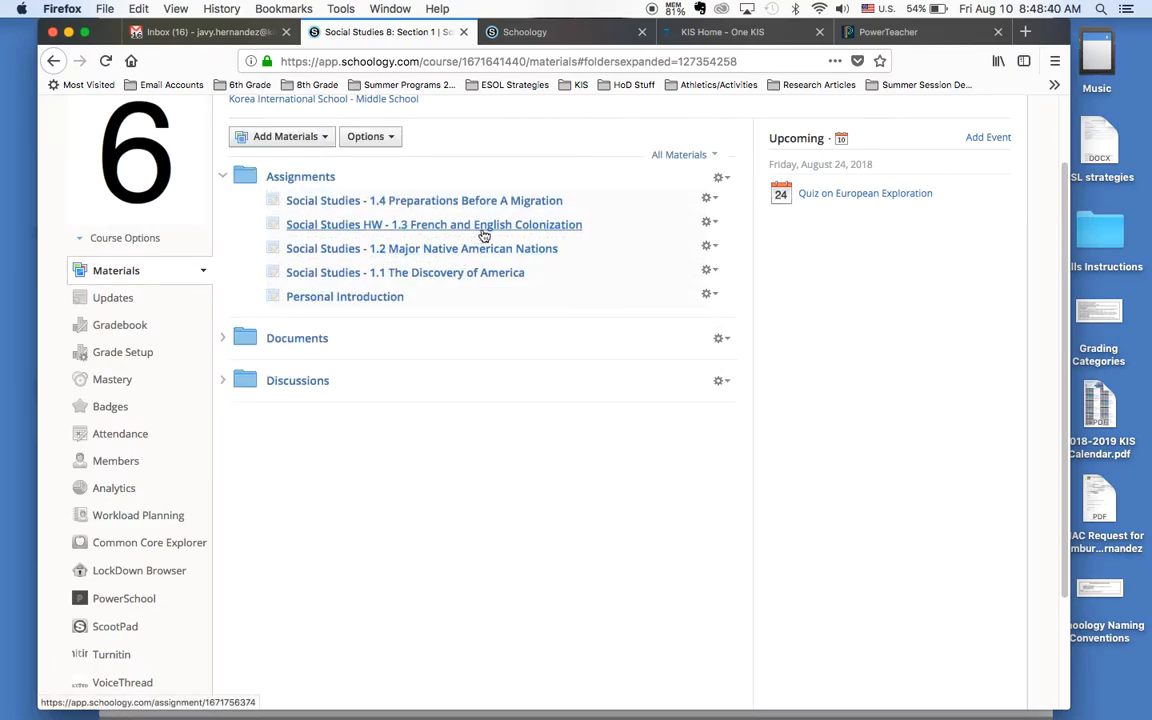
Step: View the 1.3 French and English Colonization assignment and reopen its edit form to check the rubric settings
{"action": "left_click", "coordinate": [478, 229]}
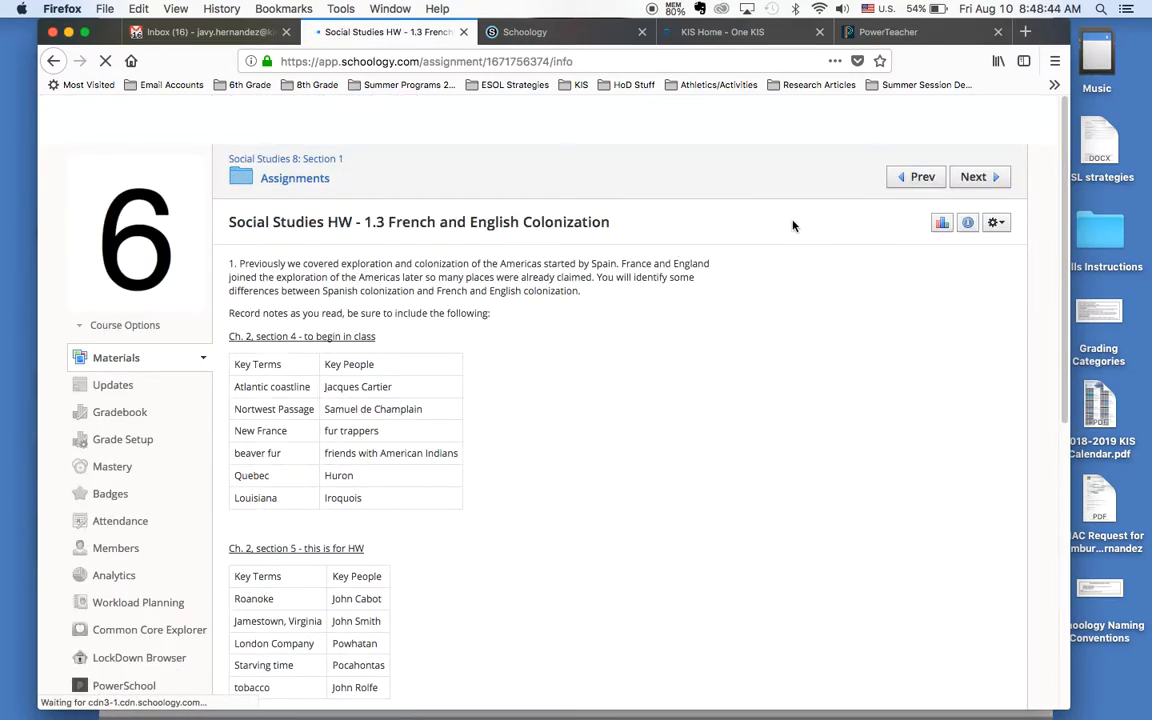
{"action": "left_click", "coordinate": [1001, 227]}
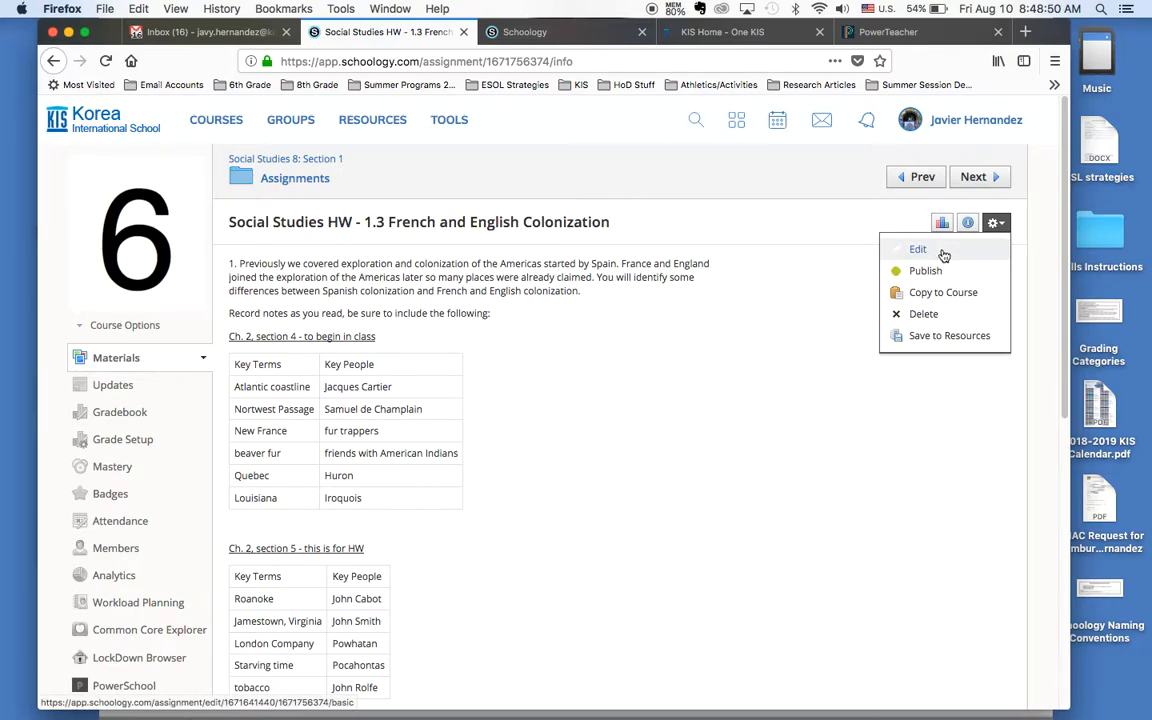
{"action": "left_click", "coordinate": [944, 252]}
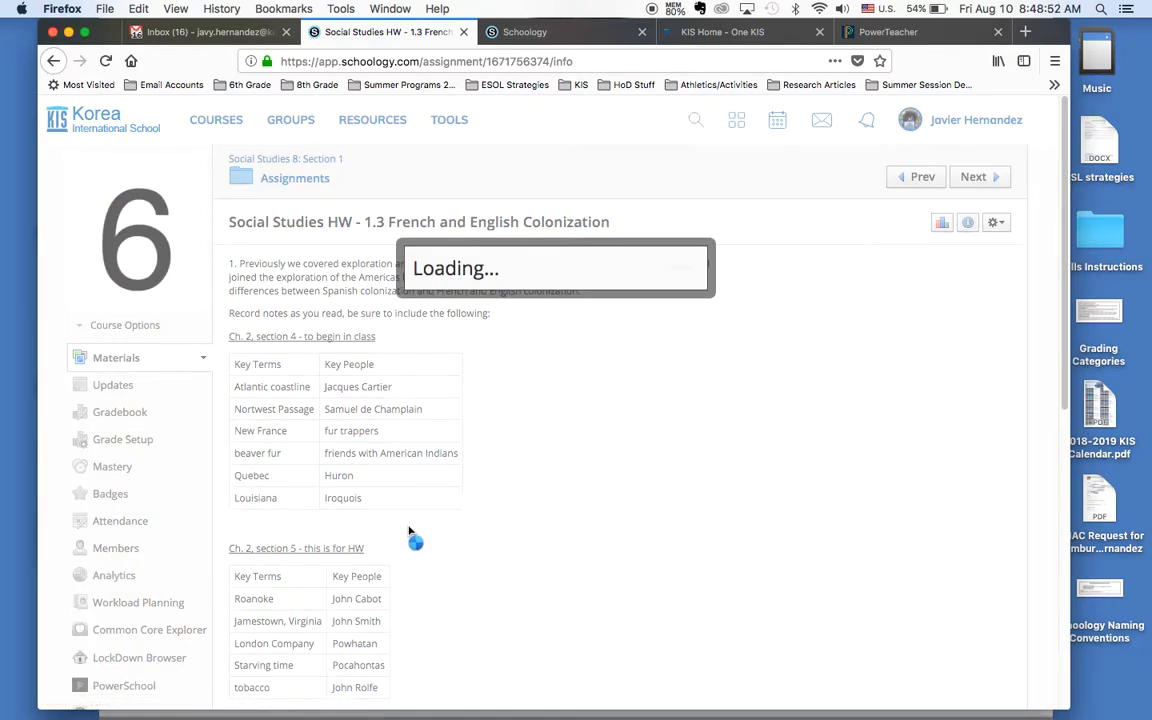
{"action": "scroll", "coordinate": [415, 531], "scroll_direction": "down", "scroll_amount": 3}
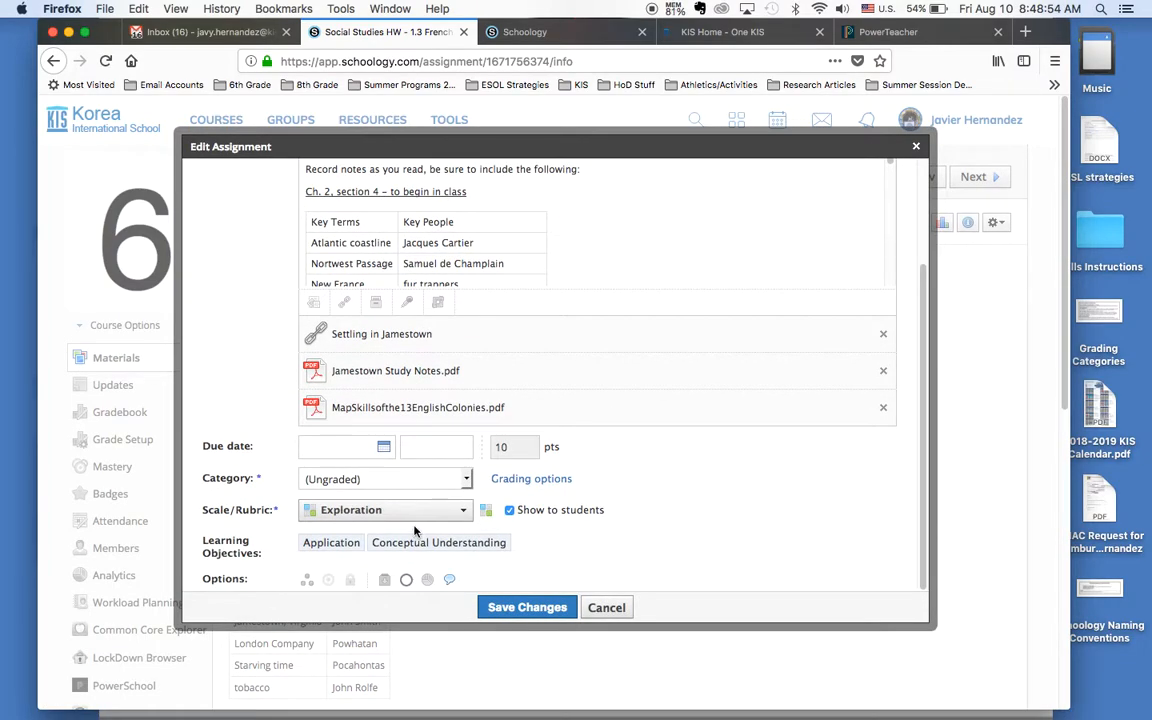
Step: Enable student submissions for the assignment, save the changes, and check the submission status filter with Received selected
{"action": "left_click", "coordinate": [383, 581]}
{"action": "left_click", "coordinate": [527, 607]}
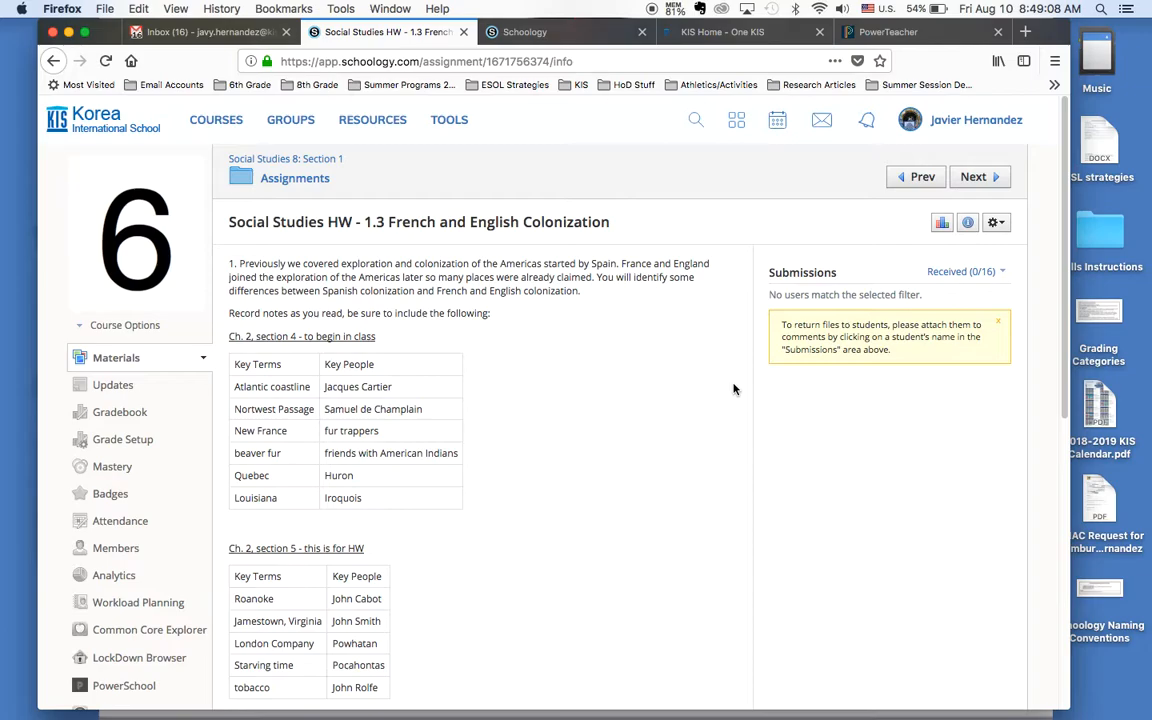
{"action": "left_click", "coordinate": [960, 271]}
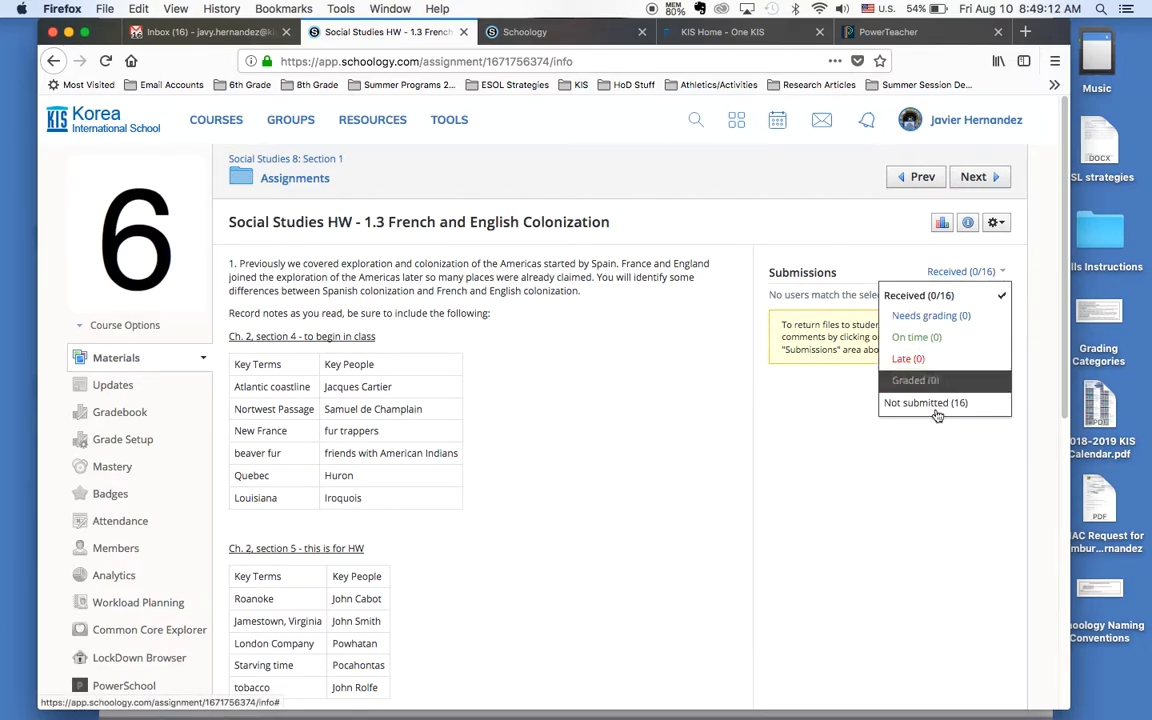
{"action": "left_click", "coordinate": [918, 296]}
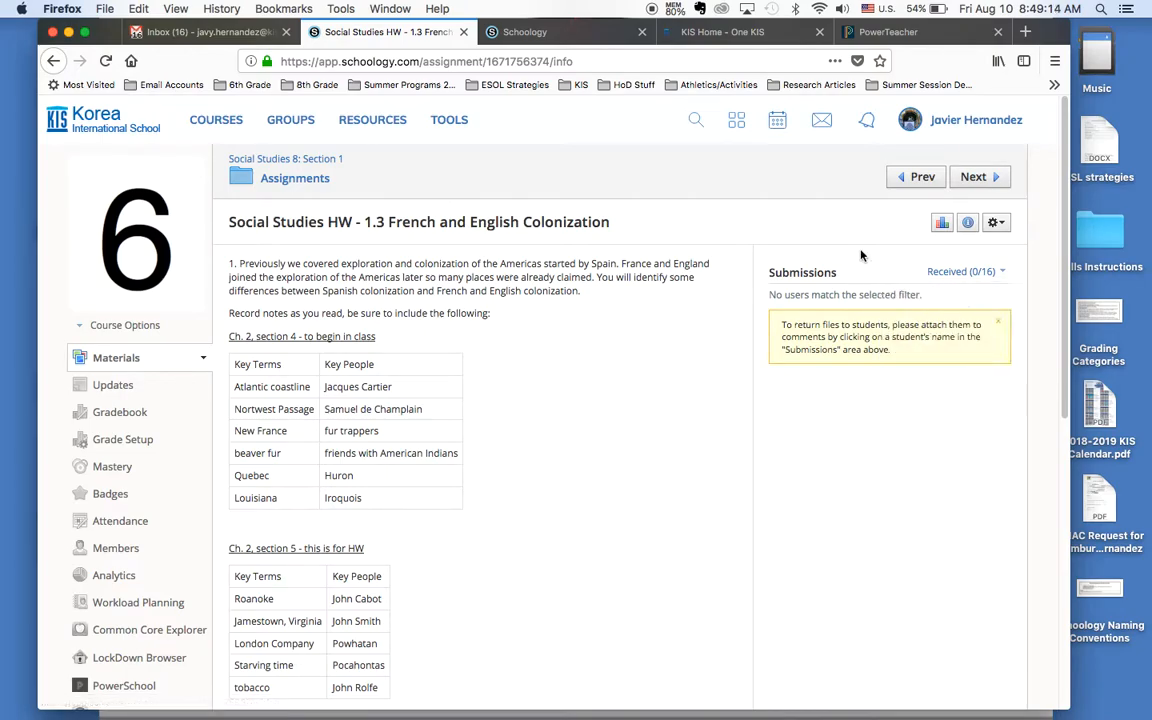
Step: Publish the Social Studies HW - 1.3 French and English Colonization assignment and confirm
{"action": "left_click", "coordinate": [1000, 224]}
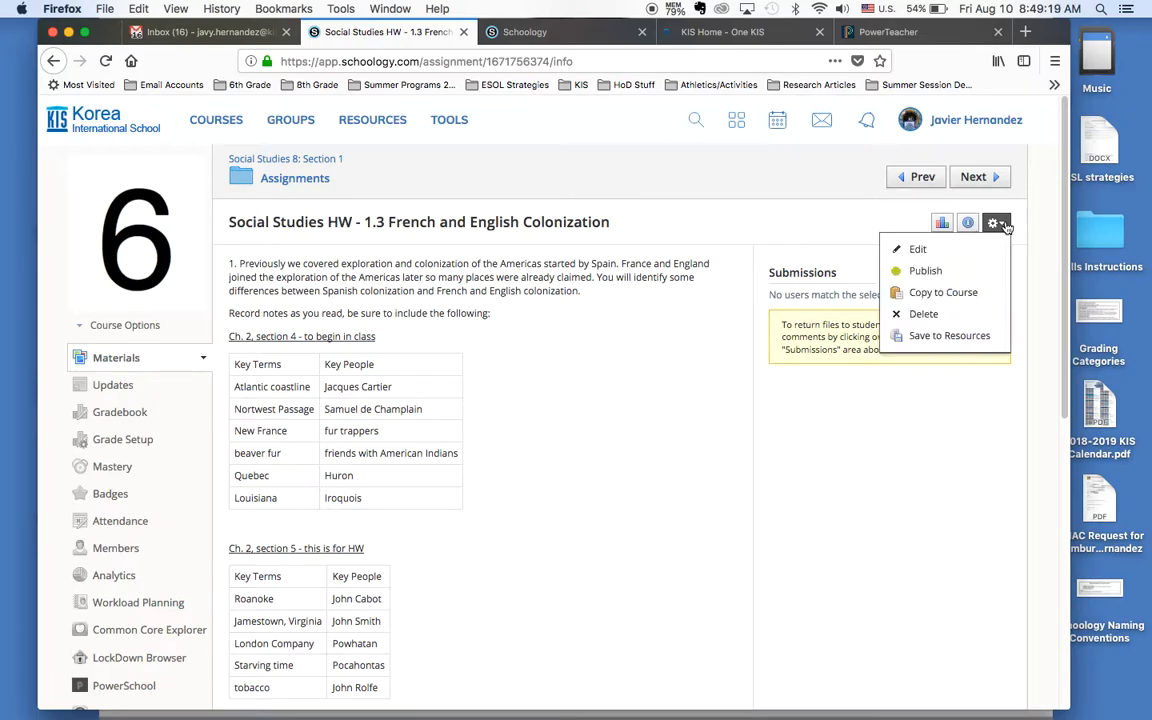
{"action": "left_click", "coordinate": [930, 271]}
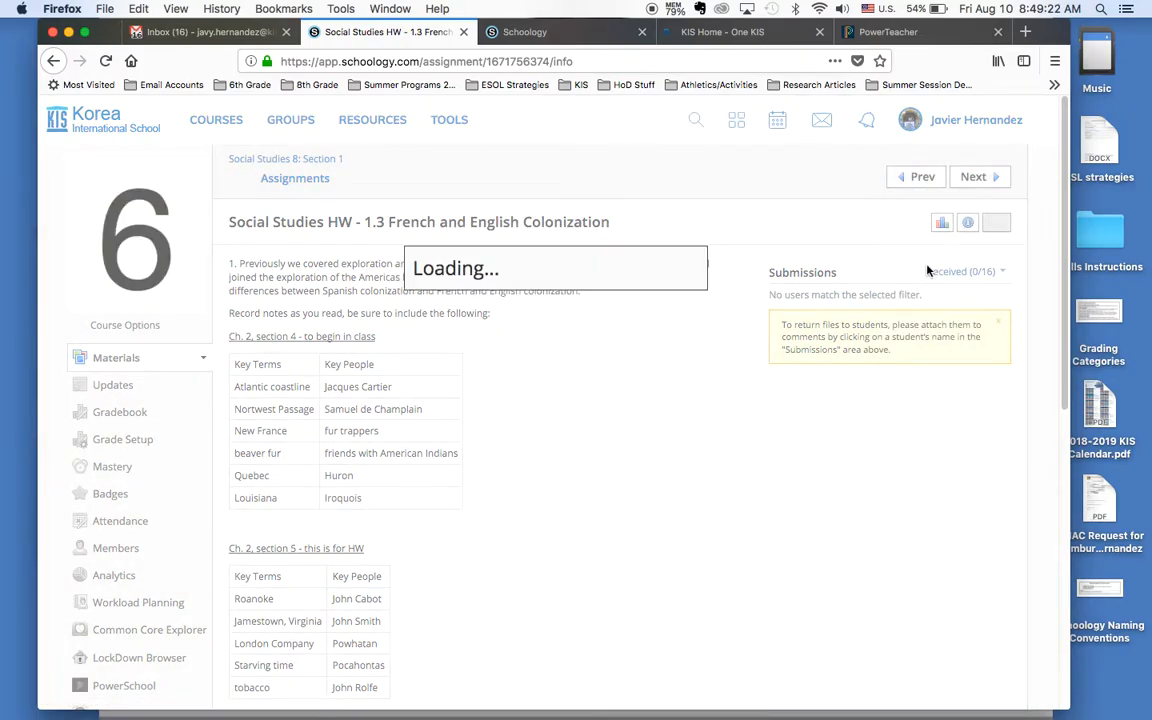
{"action": "left_click", "coordinate": [515, 325]}
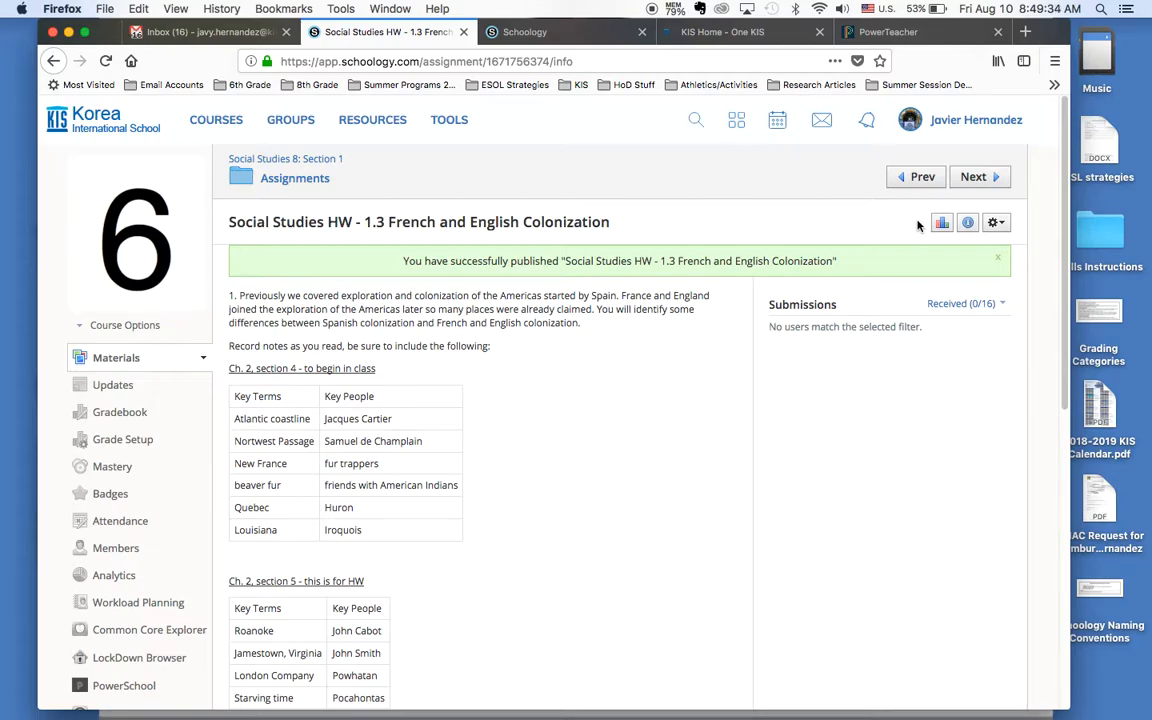
Step: Unpublish the Social Studies HW - 1.3 French and English Colonization assignment and confirm
{"action": "left_click", "coordinate": [1000, 223]}
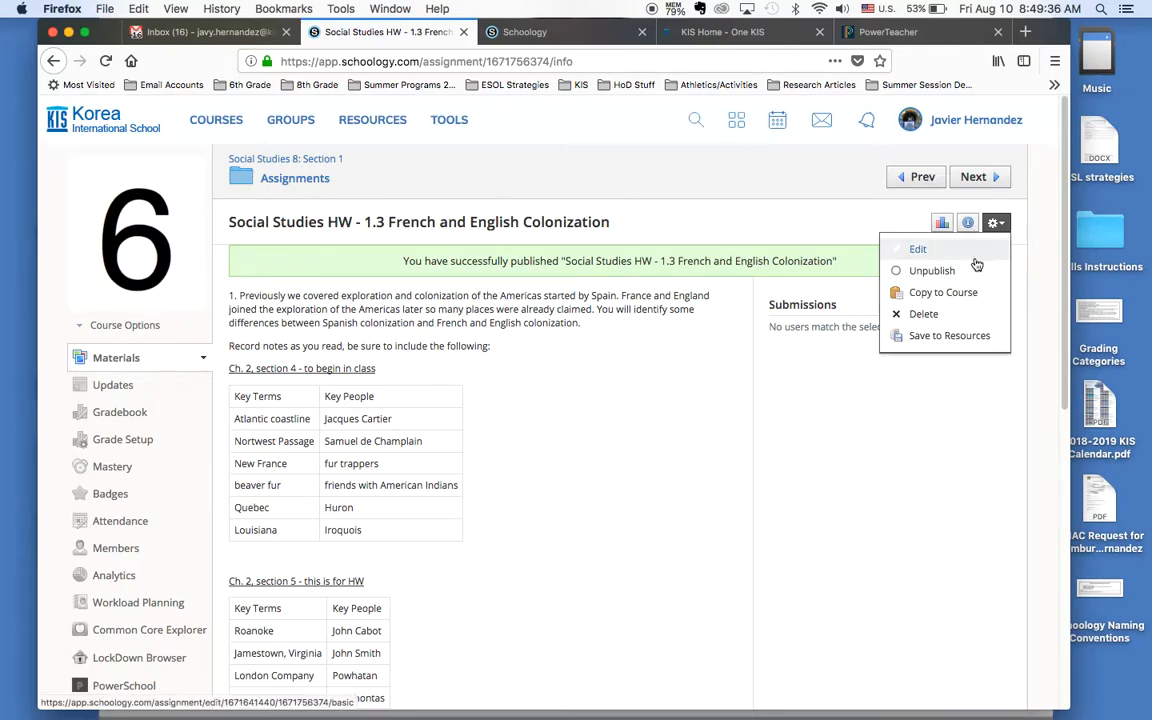
{"action": "left_click", "coordinate": [976, 271]}
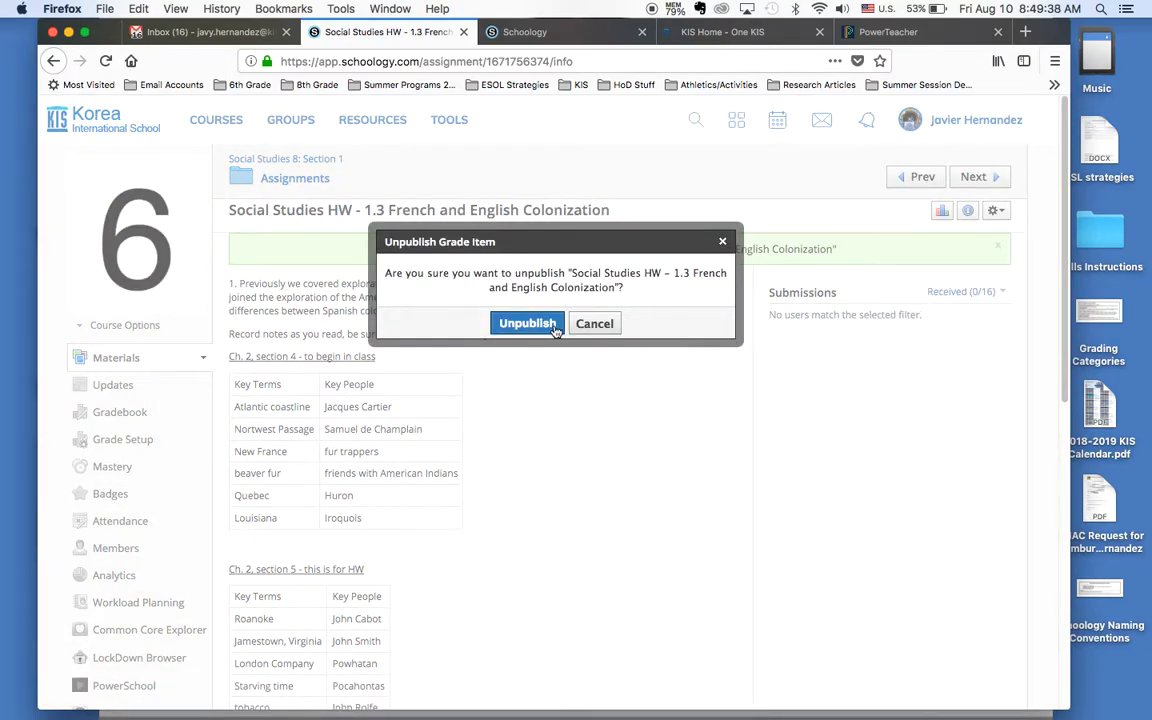
{"action": "left_click", "coordinate": [525, 324]}
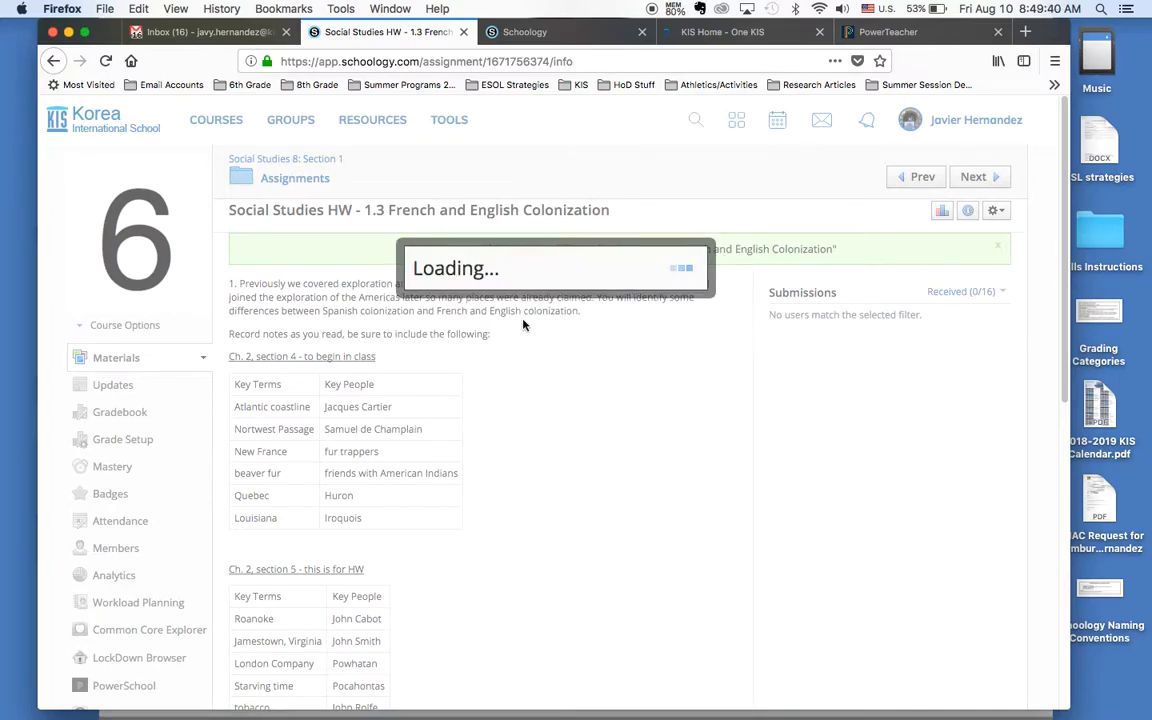
Step: Review the assignment page, including its key terms tables, map instructions and the grading rubric's criteria and scale
{"action": "scroll", "coordinate": [601, 479], "scroll_direction": "down", "scroll_amount": 3}
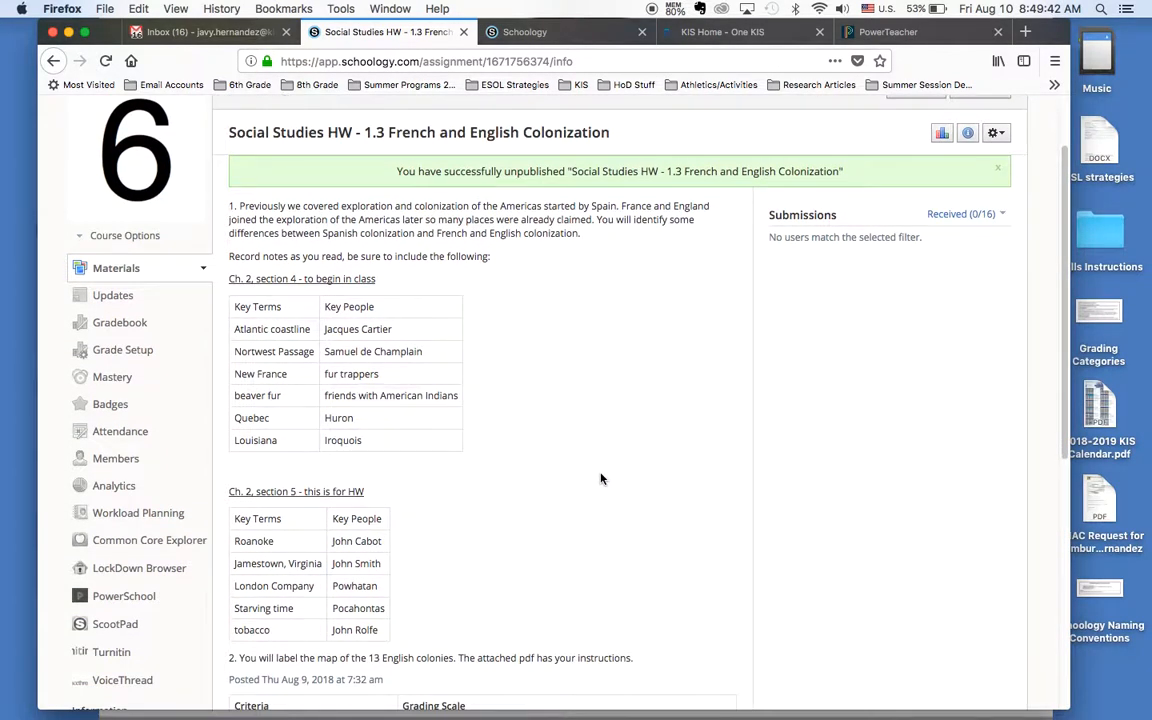
{"action": "scroll", "coordinate": [601, 479], "scroll_direction": "down", "scroll_amount": 5}
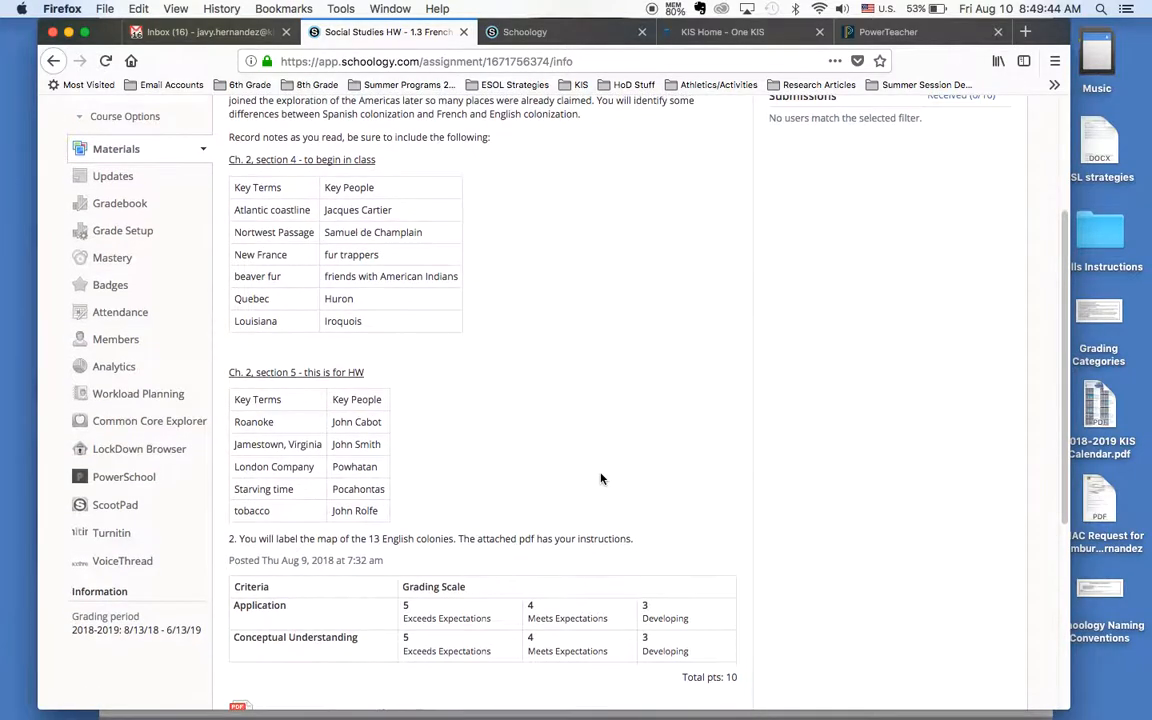
{"action": "scroll", "coordinate": [601, 479], "scroll_direction": "up", "scroll_amount": 8}
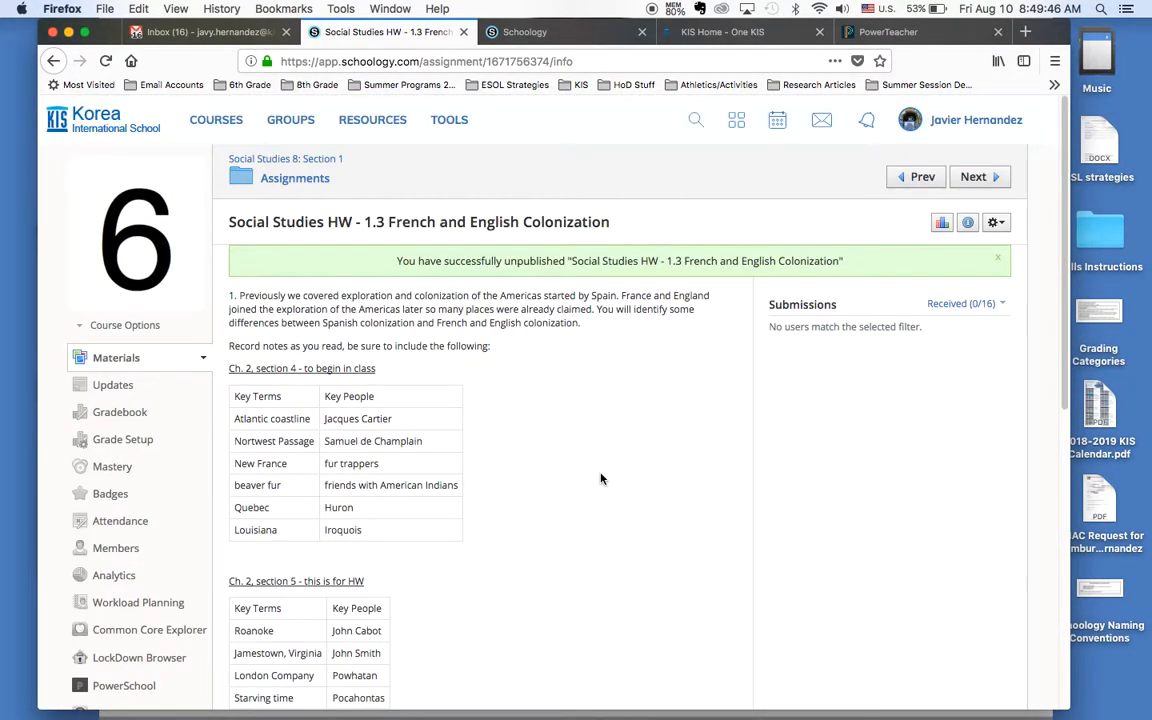
{"action": "scroll", "coordinate": [601, 479], "scroll_direction": "down", "scroll_amount": 3}
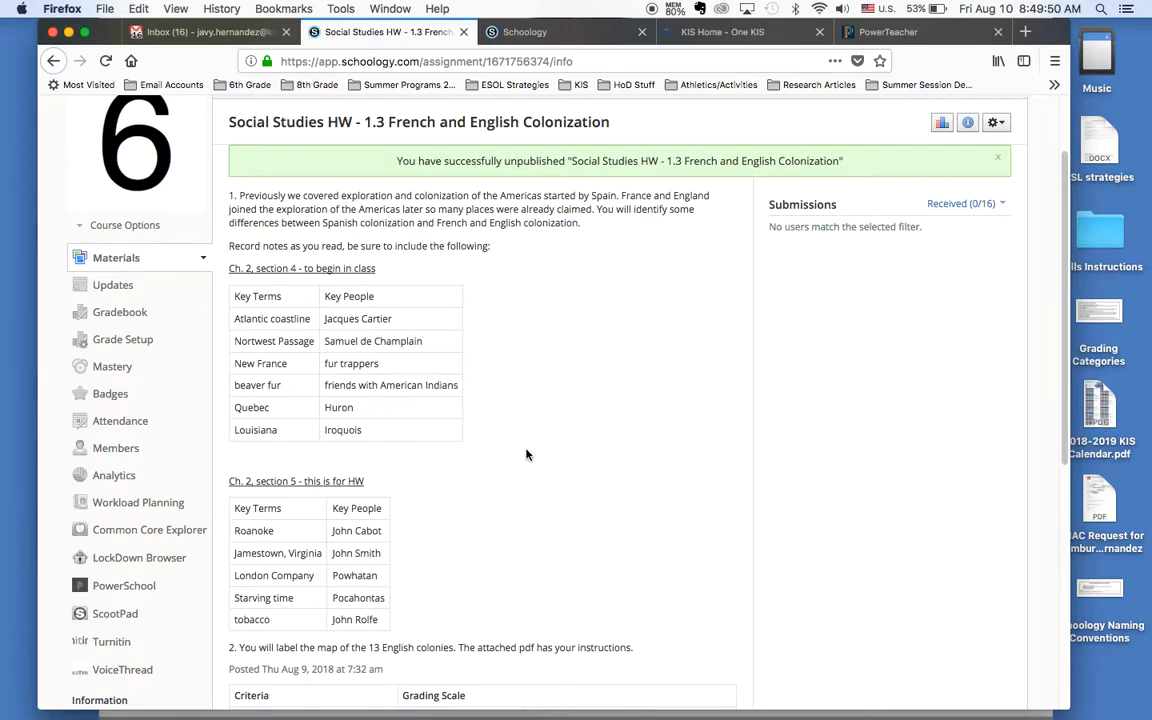
{"action": "scroll", "coordinate": [527, 455], "scroll_direction": "down", "scroll_amount": 3}
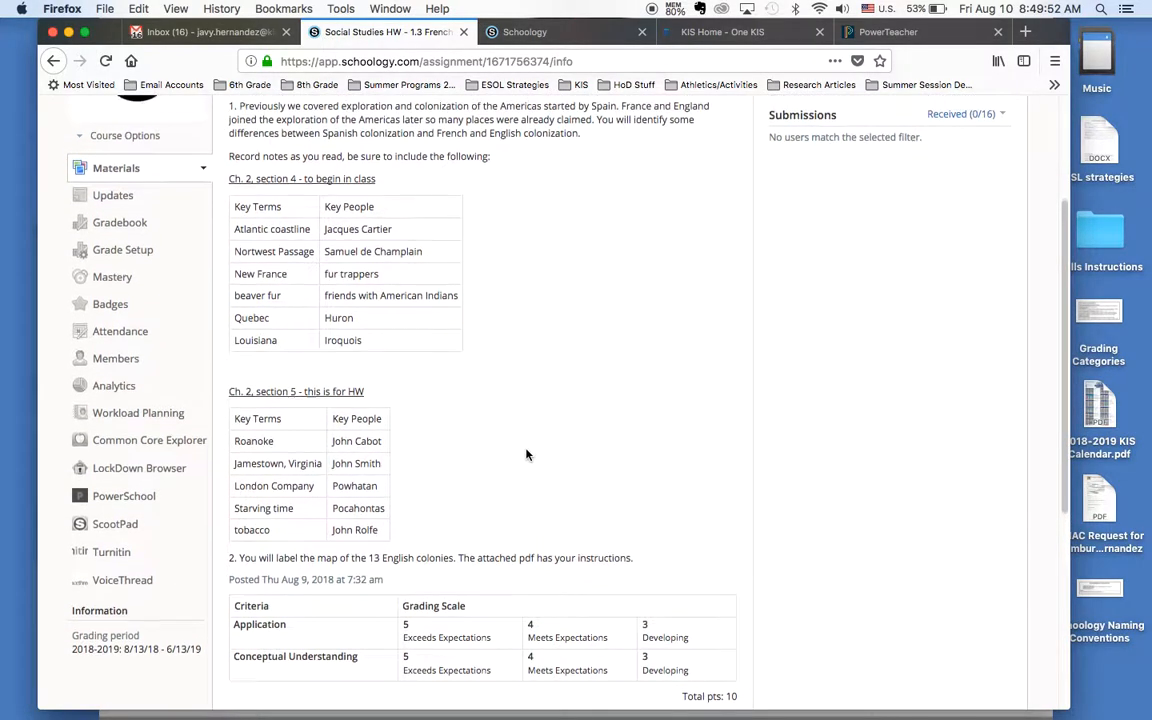
{"action": "scroll", "coordinate": [527, 455], "scroll_direction": "up", "scroll_amount": 4}
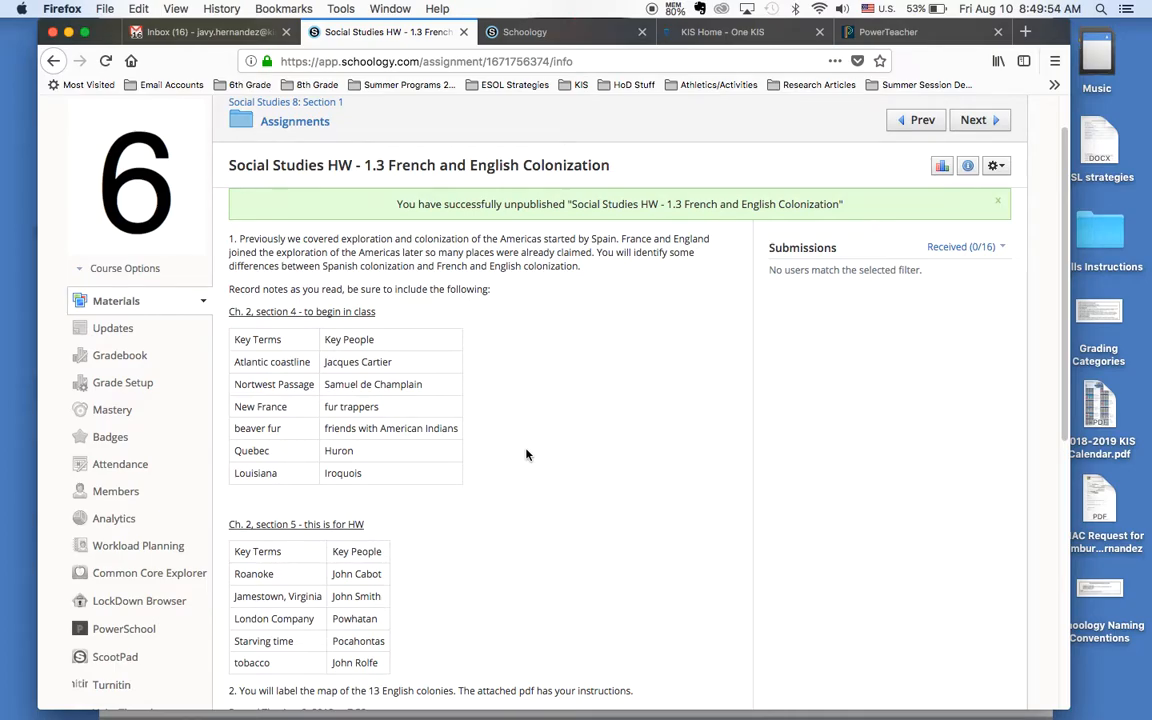
{"action": "scroll", "coordinate": [527, 455], "scroll_direction": "up", "scroll_amount": 2}
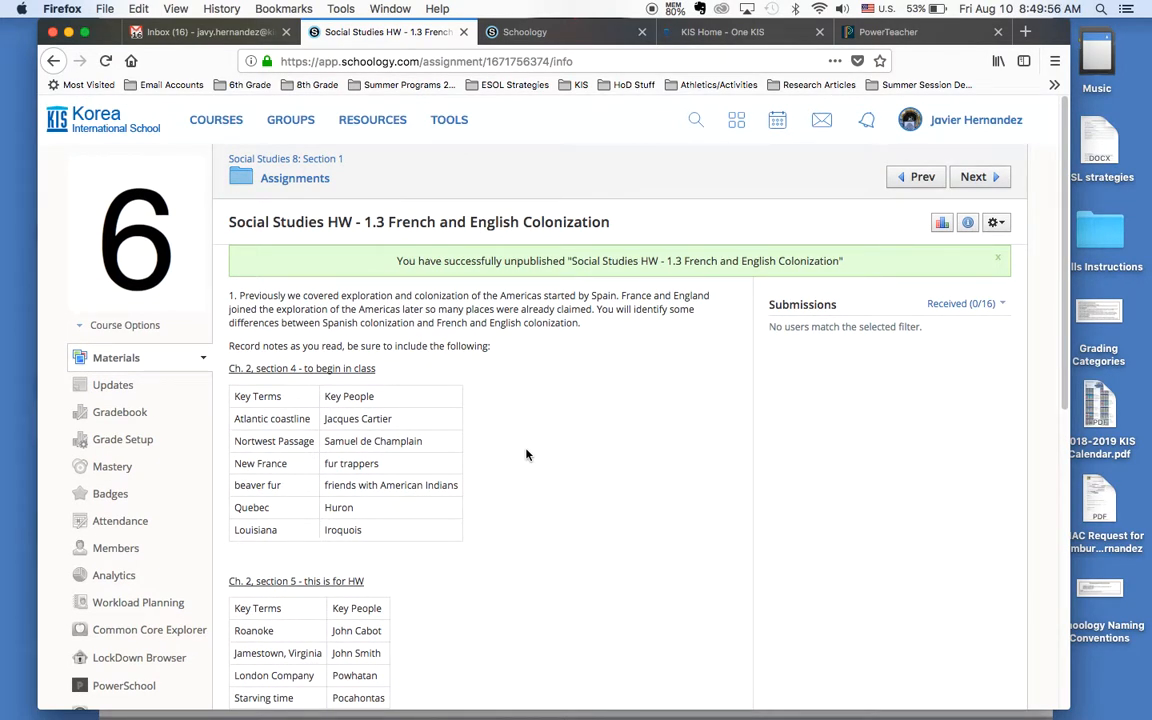